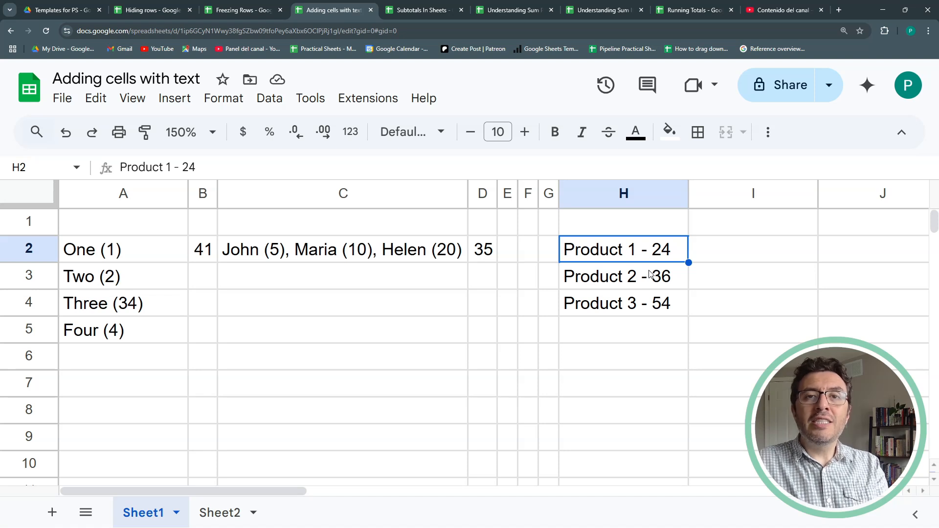
On Sheet2, delete the two empty rows above the data and select the text entries in A1:A4.
key(ctrl+shift+Page_Down)
click(157, 278)
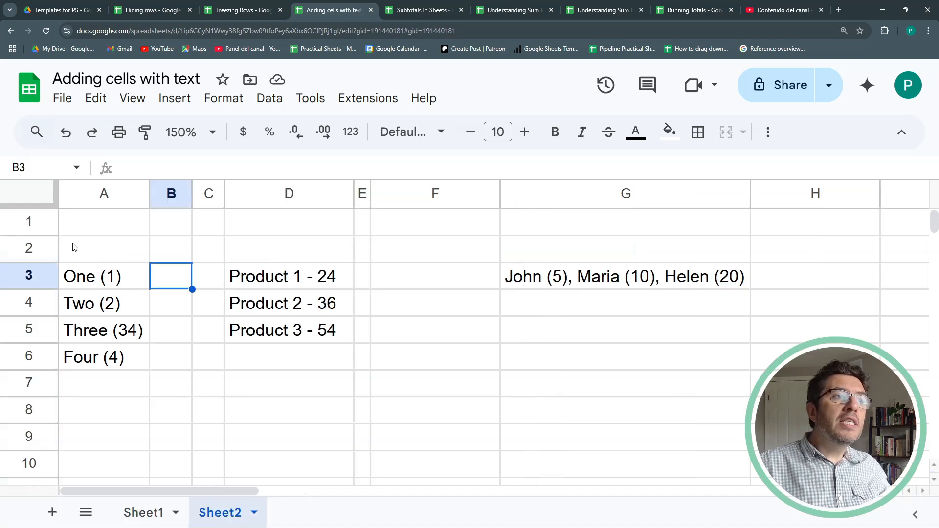
drag(48, 225, 50, 248)
key(ctrl+alt+minus)
click(181, 220)
drag(112, 226, 113, 304)
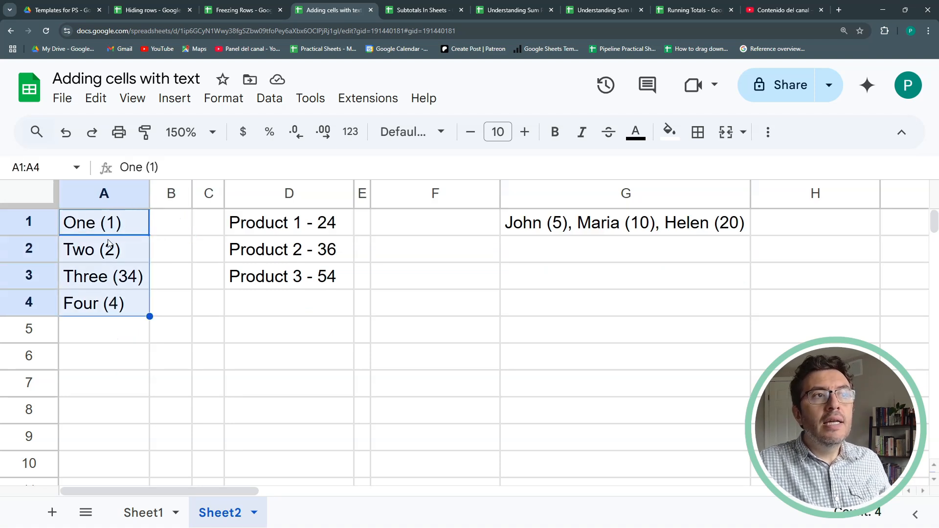
click(114, 226)
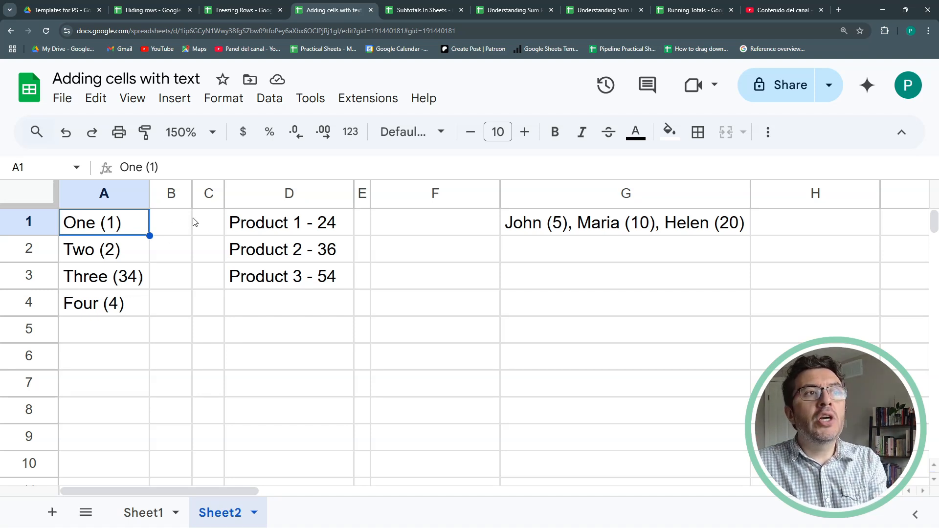
Set the sheet zoom to 200% and start a formula in cell B1.
click(172, 229)
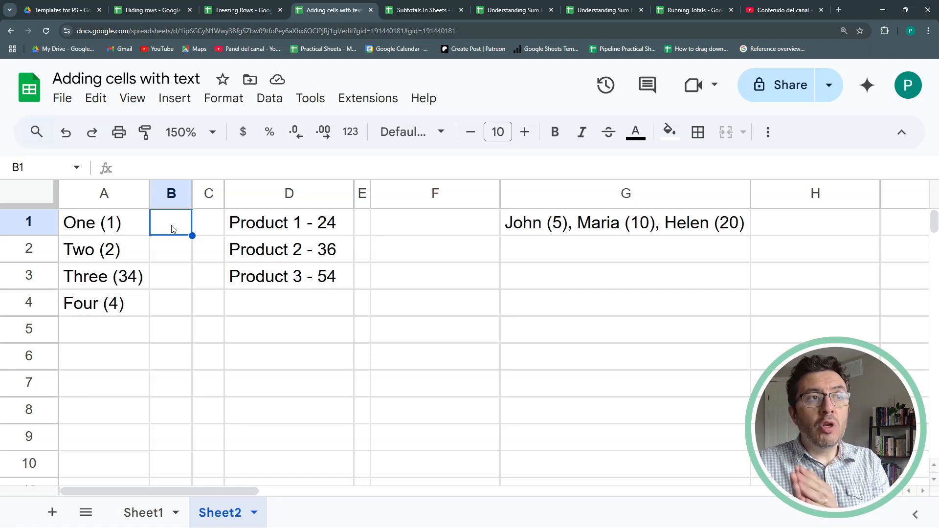
text(=)
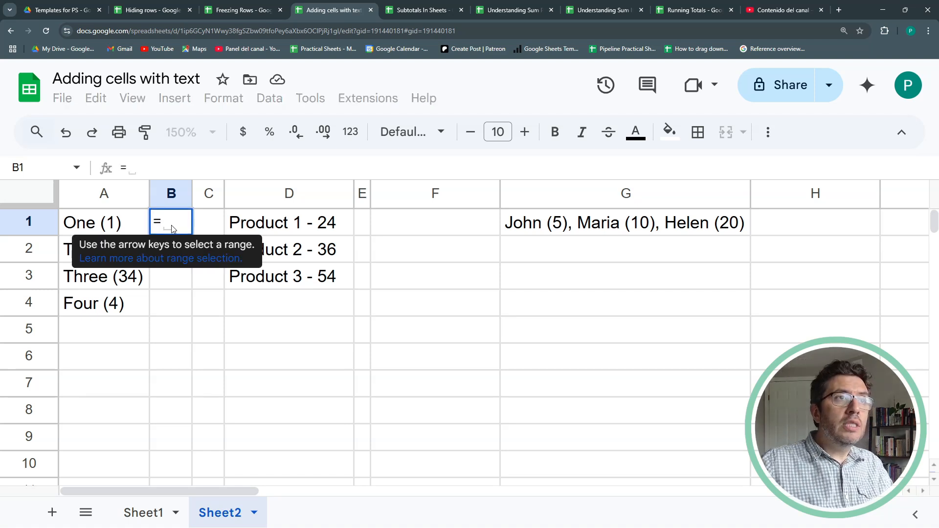
key(Escape)
click(208, 133)
click(186, 327)
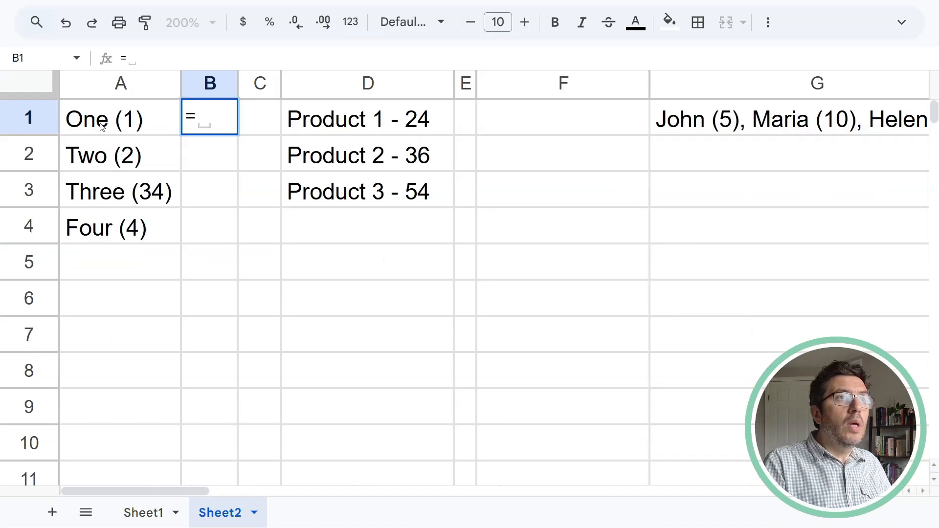
Enter =REGEXEXTRACT(A1,"\d") in B1 and dismiss the suggested autofill.
text(rege)
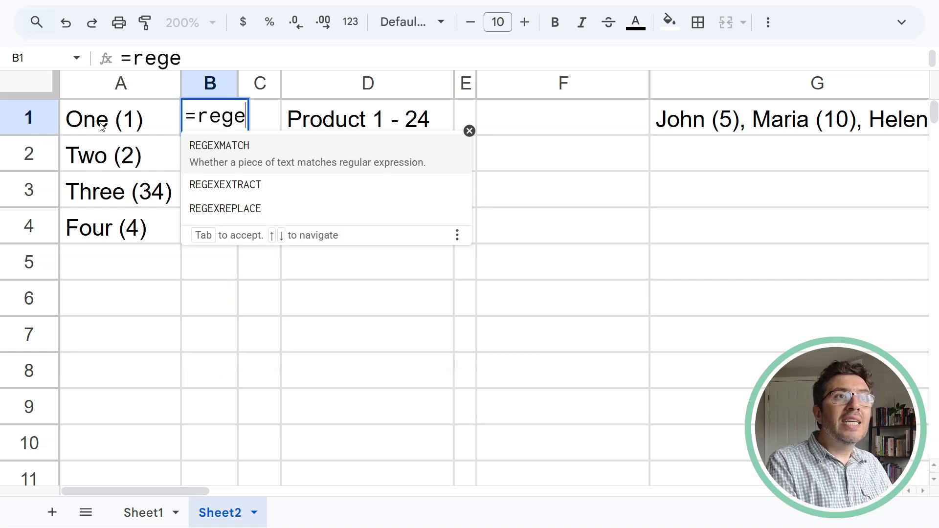
key(Down)
key(Tab)
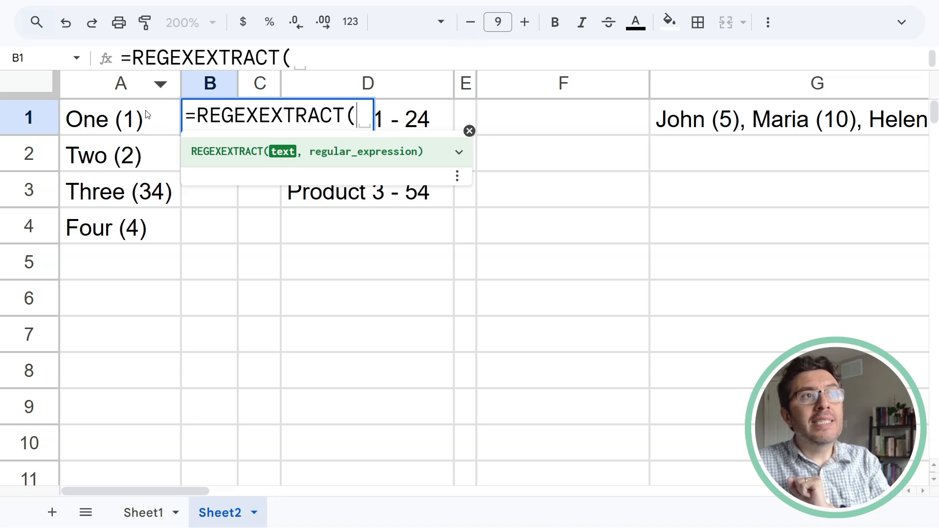
click(119, 125)
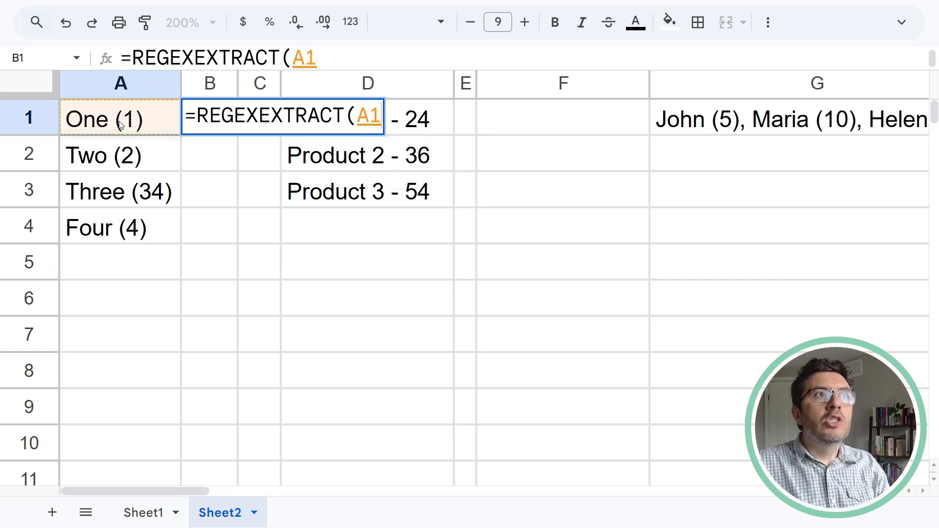
text(;)
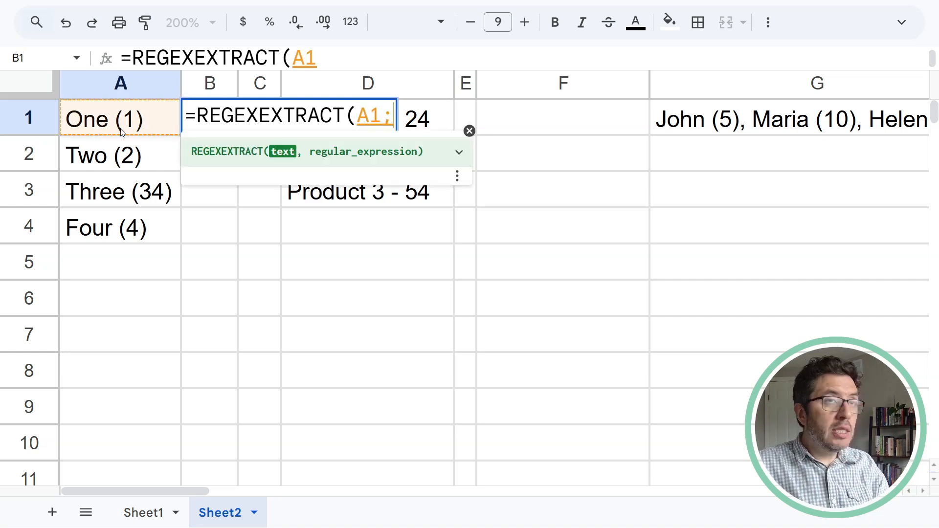
key(BackSpace)
text(,)
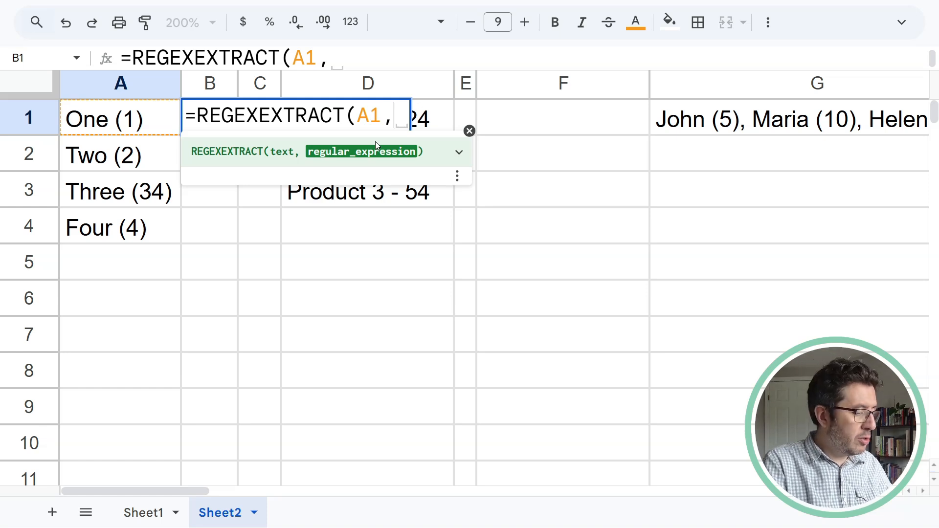
text(")
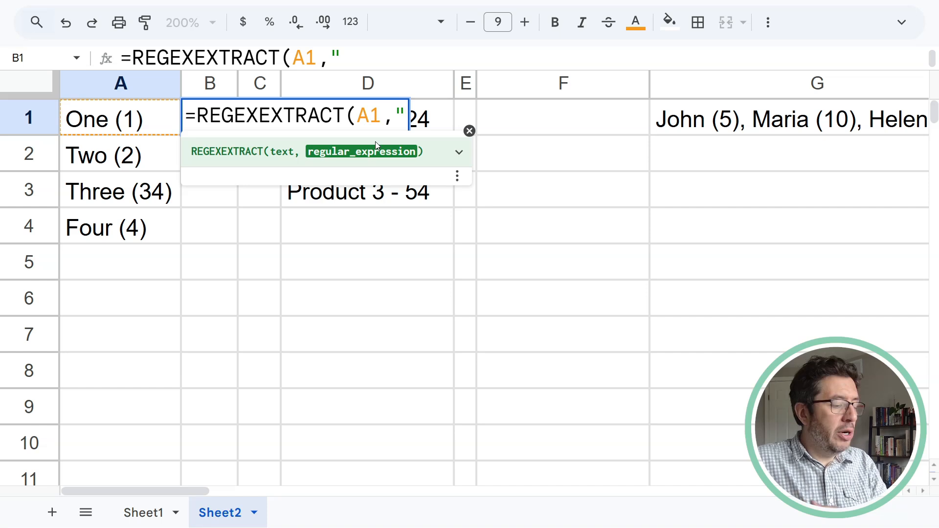
text(\)
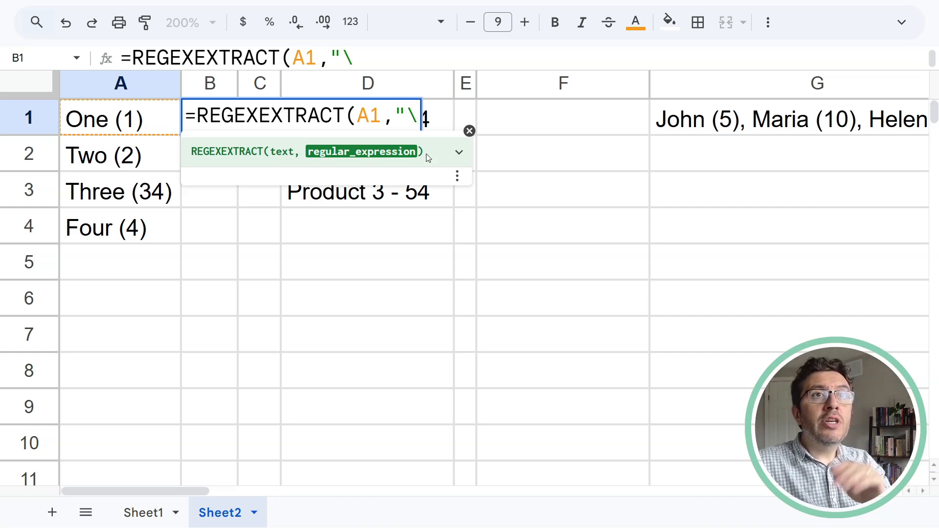
text(d)
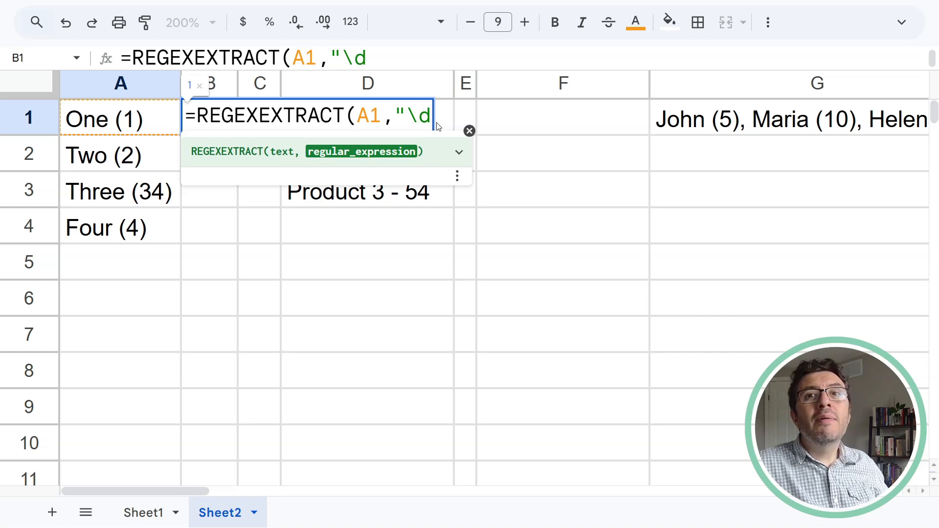
text(")
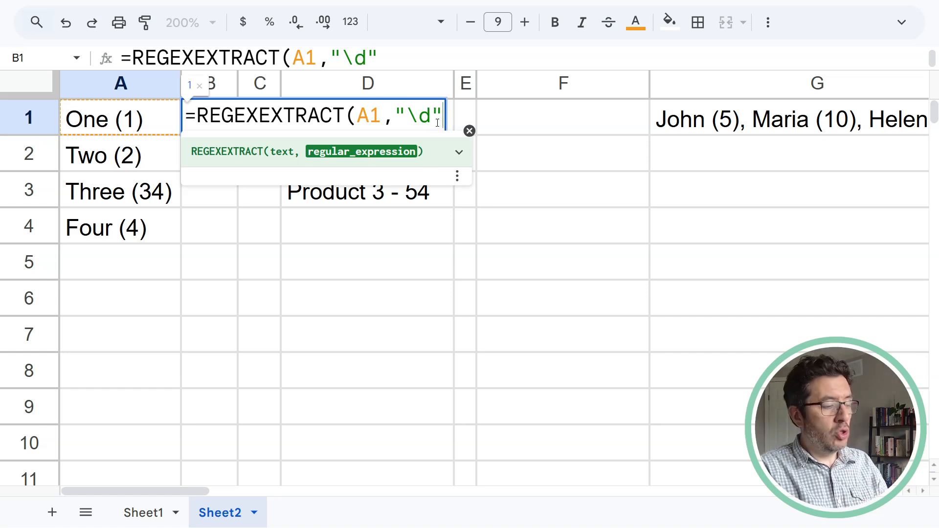
text())
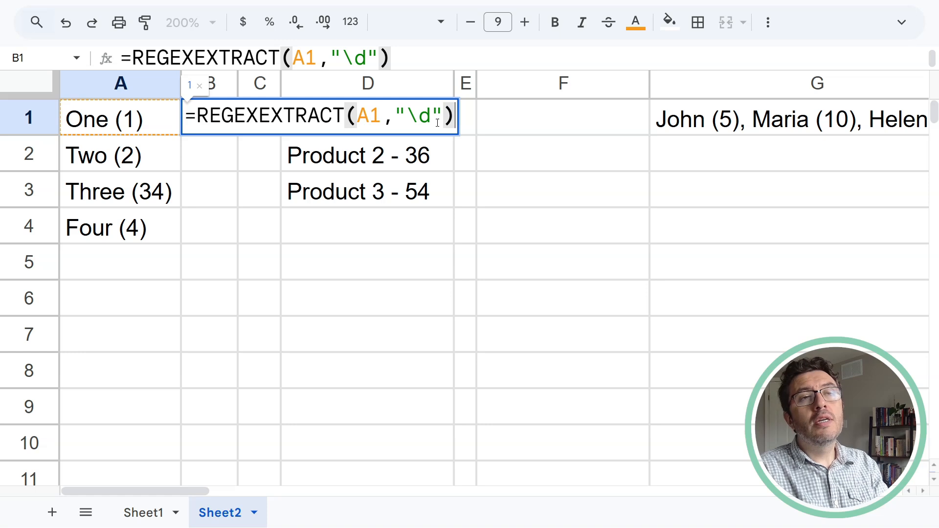
key(Return)
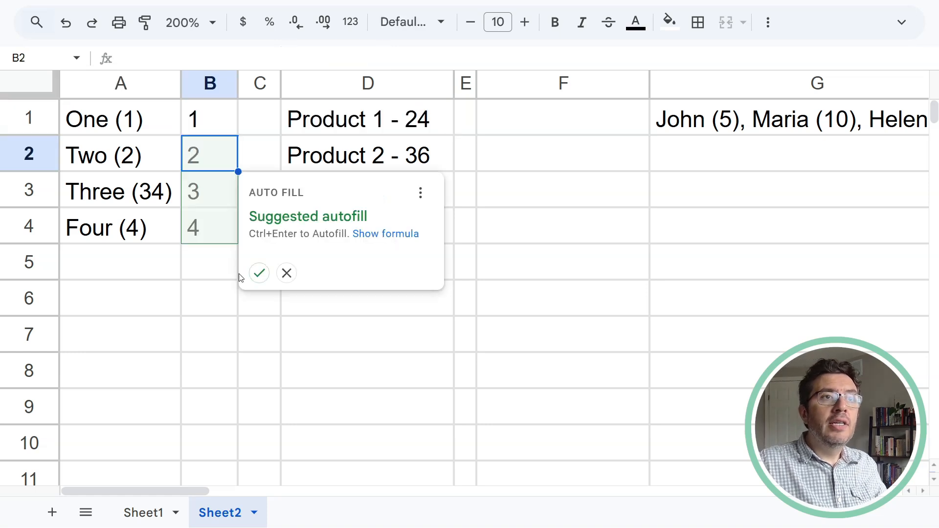
click(287, 274)
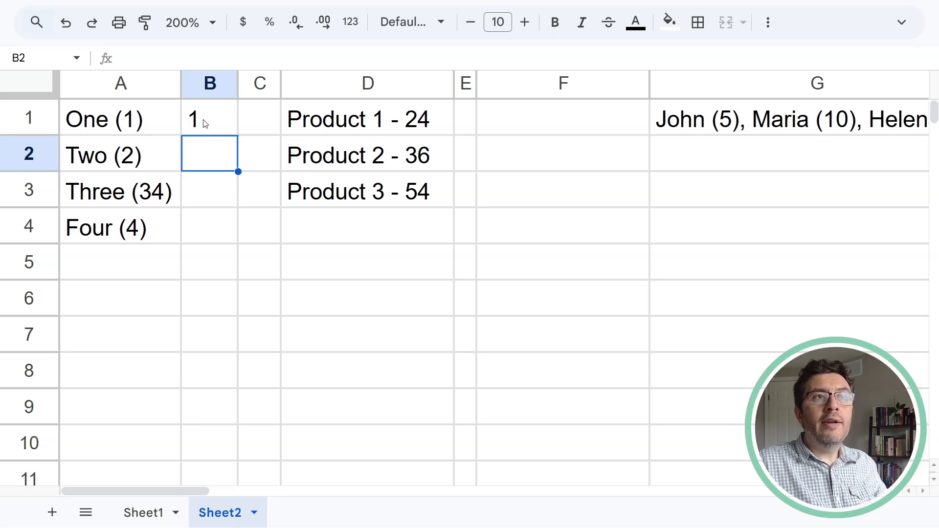
Fill the B1 extraction formula down to B4 and check the extracted digits.
click(204, 122)
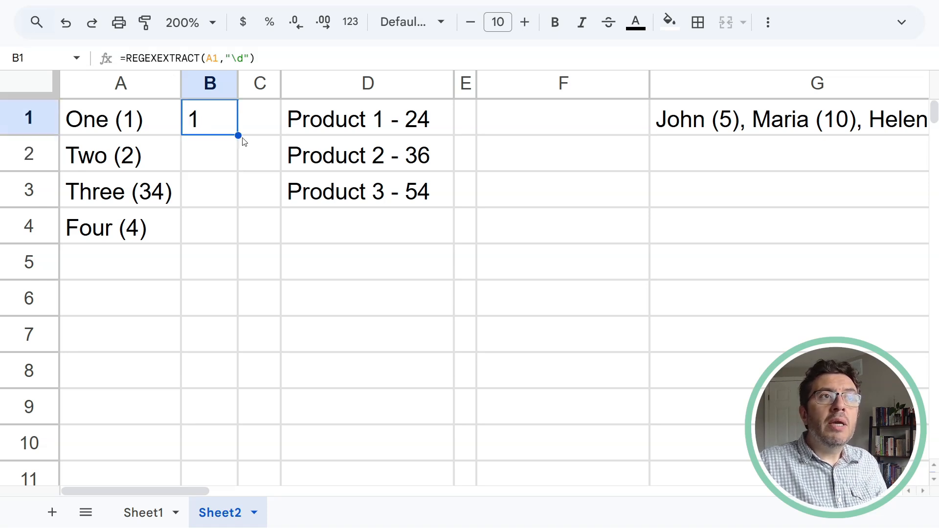
drag(237, 135, 239, 228)
click(212, 125)
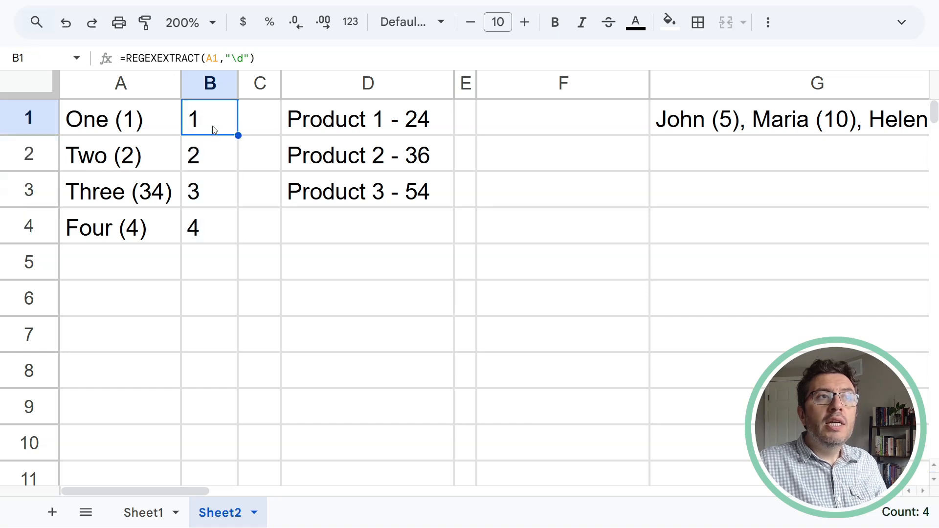
click(212, 155)
click(216, 221)
Change the number in parentheses in A4 so the text reads "Four (7)".
click(138, 228)
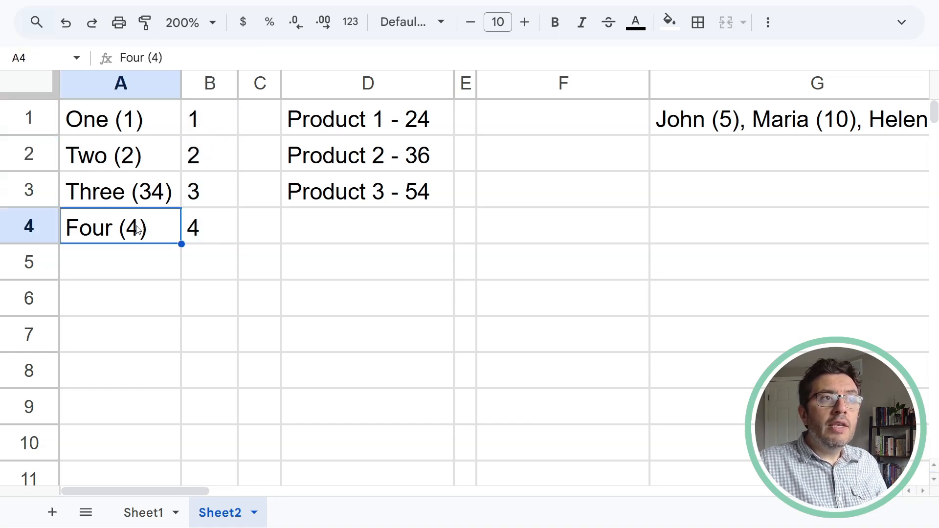
double_click(138, 226)
drag(139, 223, 128, 224)
text(7)
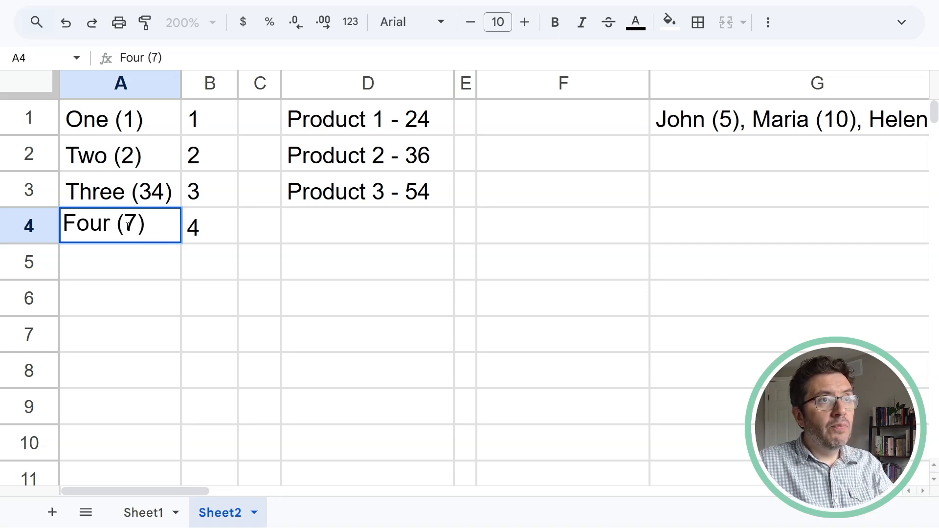
key(Return)
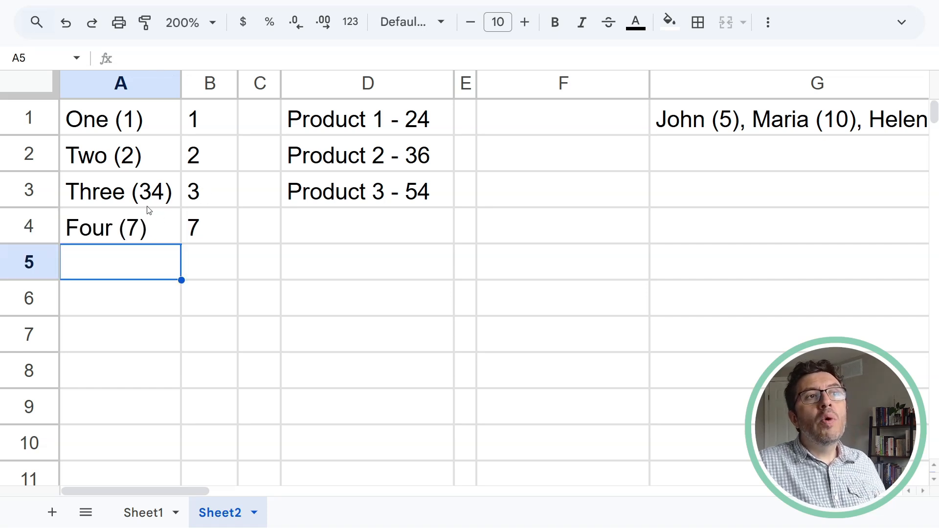
Change the regular expression in B1 to "\d+" and fill the updated formula down to B4.
click(212, 129)
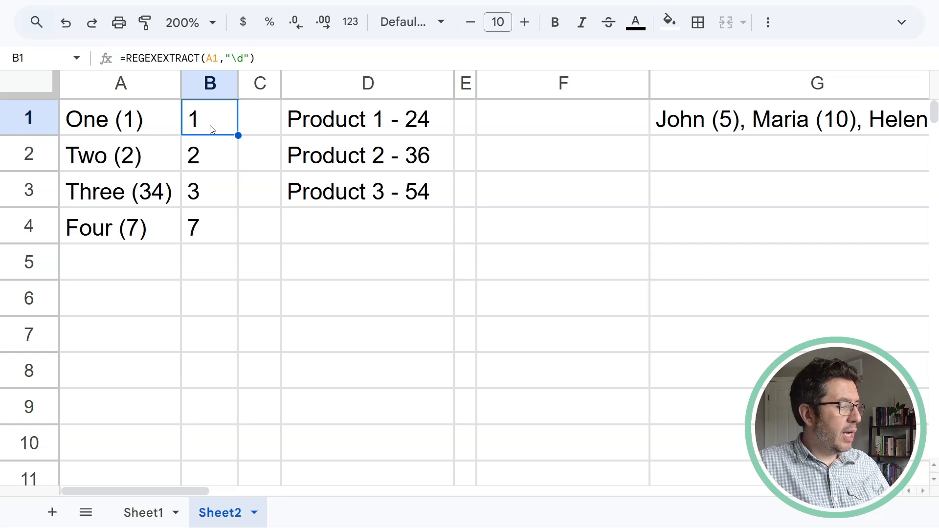
double_click(211, 125)
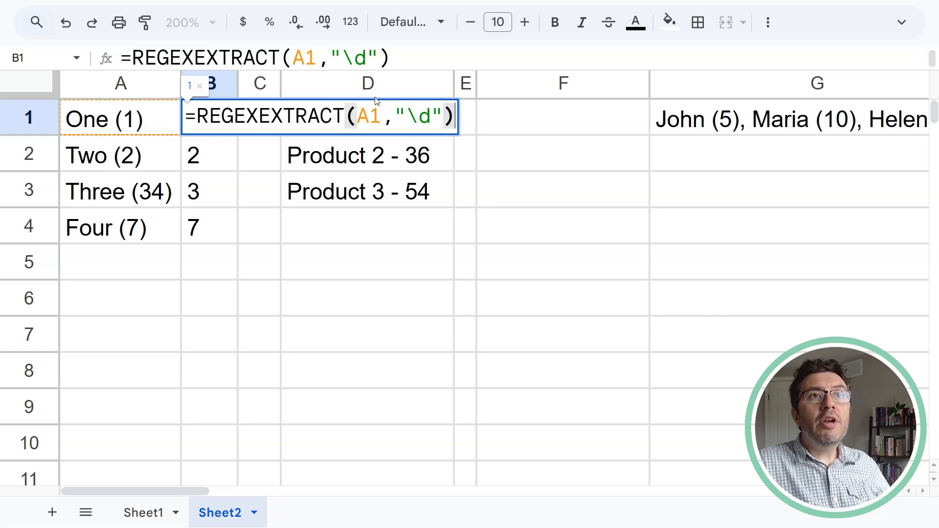
click(428, 116)
text(+)
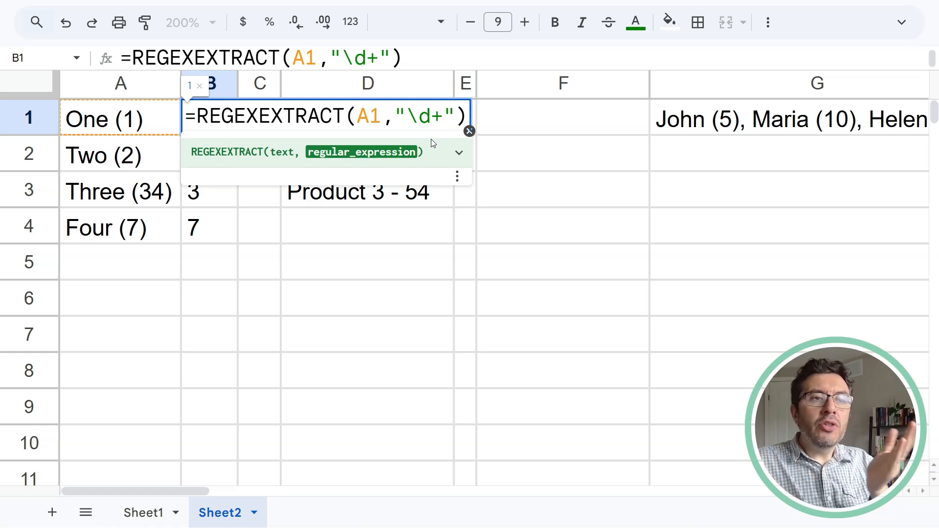
key(Return)
click(222, 126)
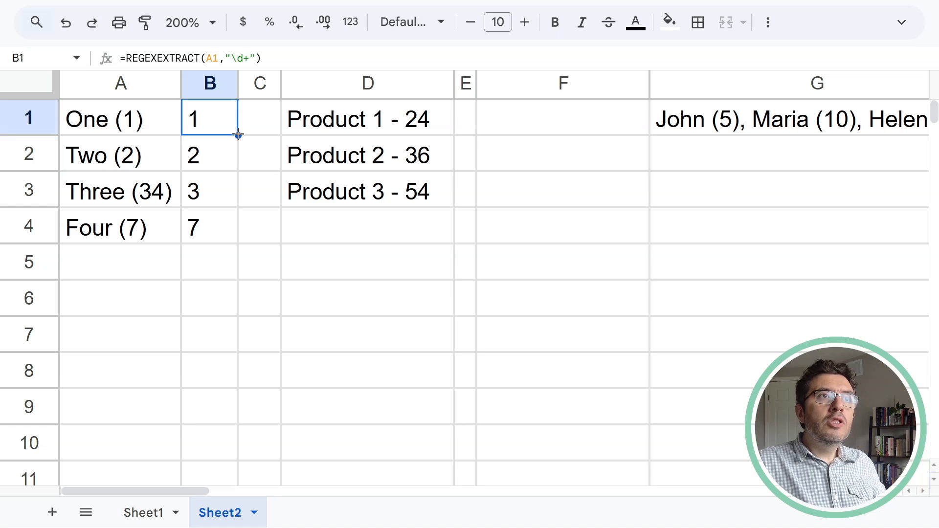
drag(238, 134, 238, 243)
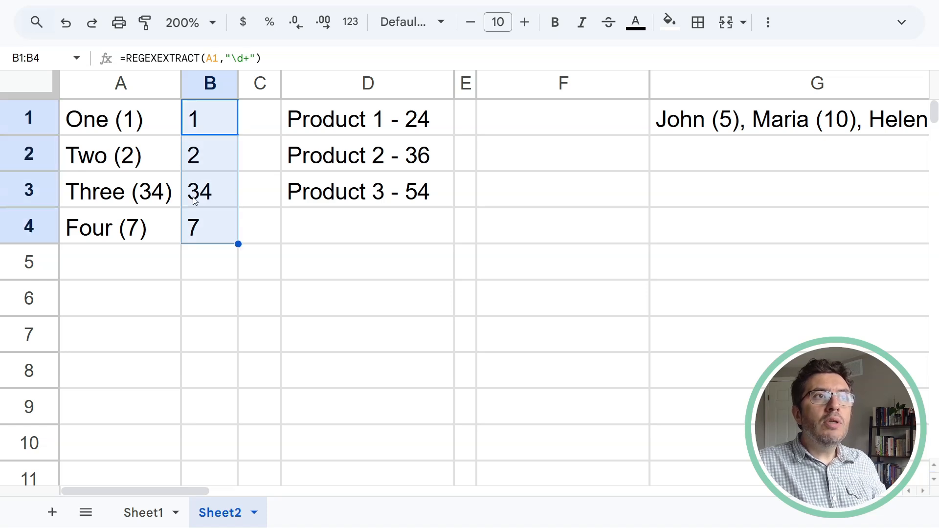
Change the text in A2 to "Two (2039)" and fit column B's width to its contents.
click(139, 160)
double_click(130, 153)
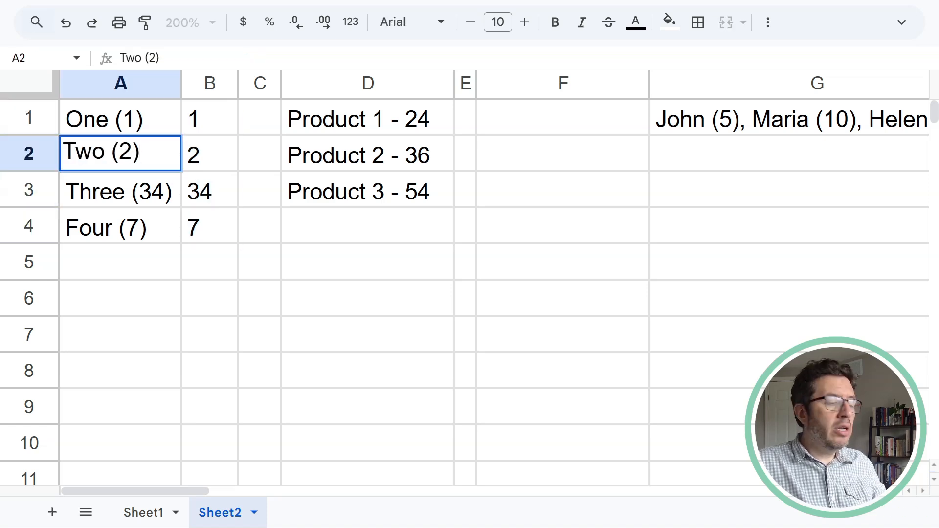
text(039)
key(Return)
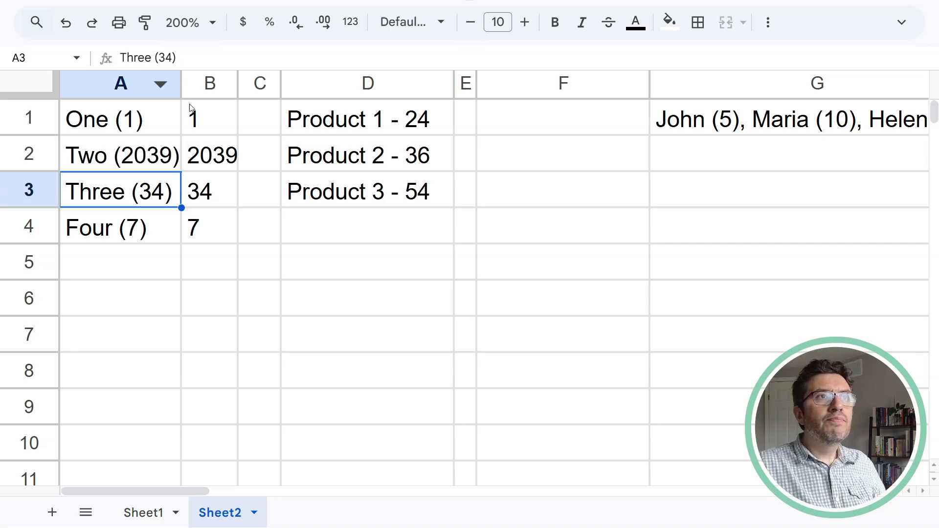
double_click(238, 85)
click(233, 121)
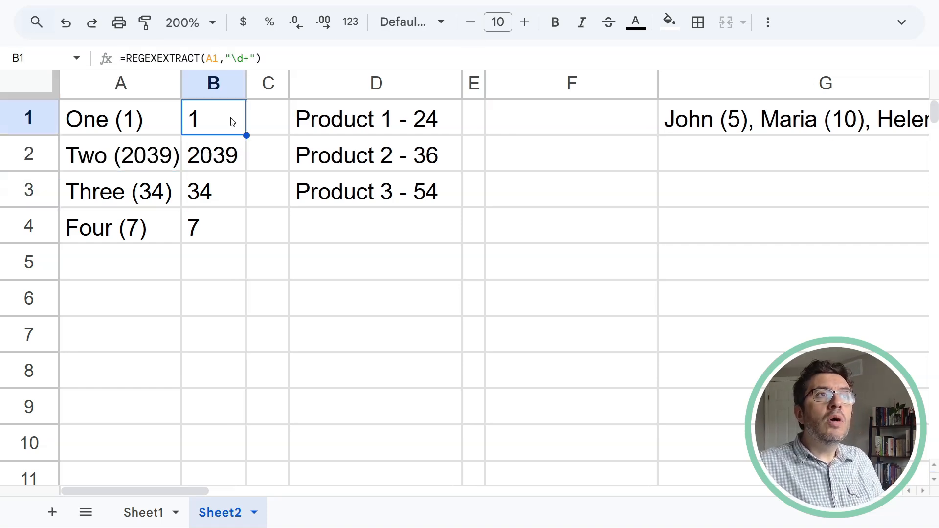
drag(233, 122, 232, 218)
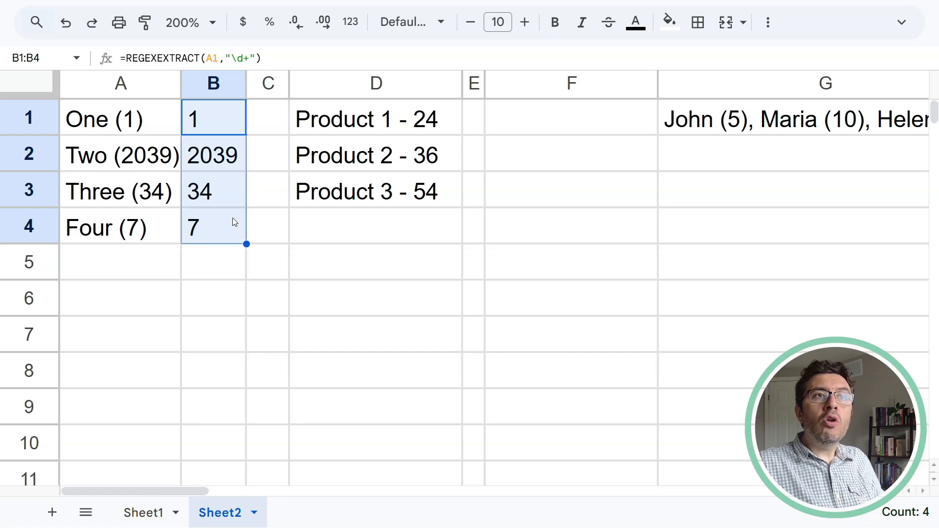
Insert one column directly before the Product entries in column D and narrow the new column.
click(314, 81)
right_click(315, 78)
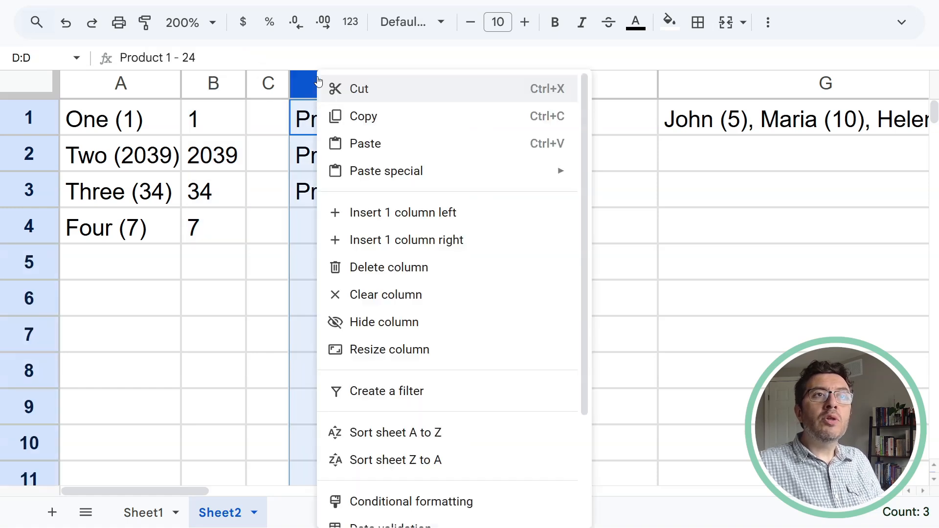
click(427, 225)
drag(462, 83, 337, 84)
Enter the formula =sum(B:B) in C1 to add up all of column B.
click(273, 124)
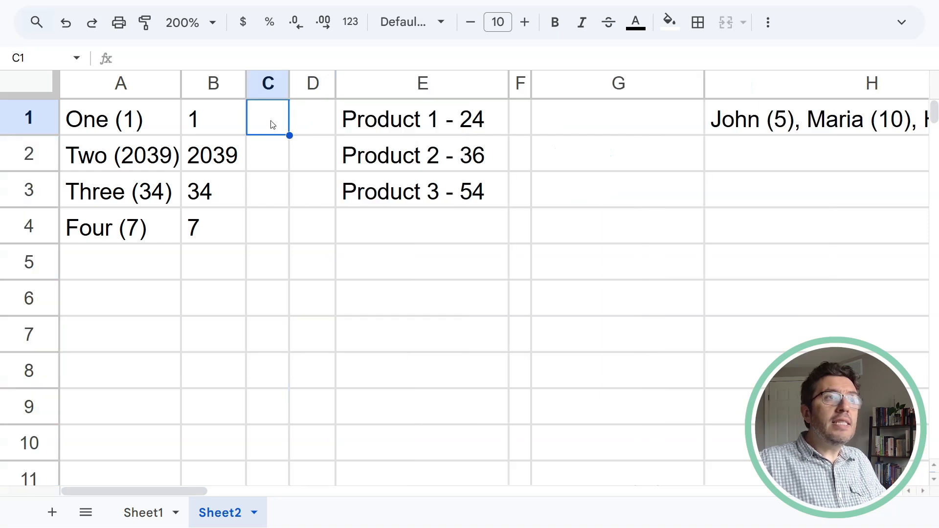
text(=)
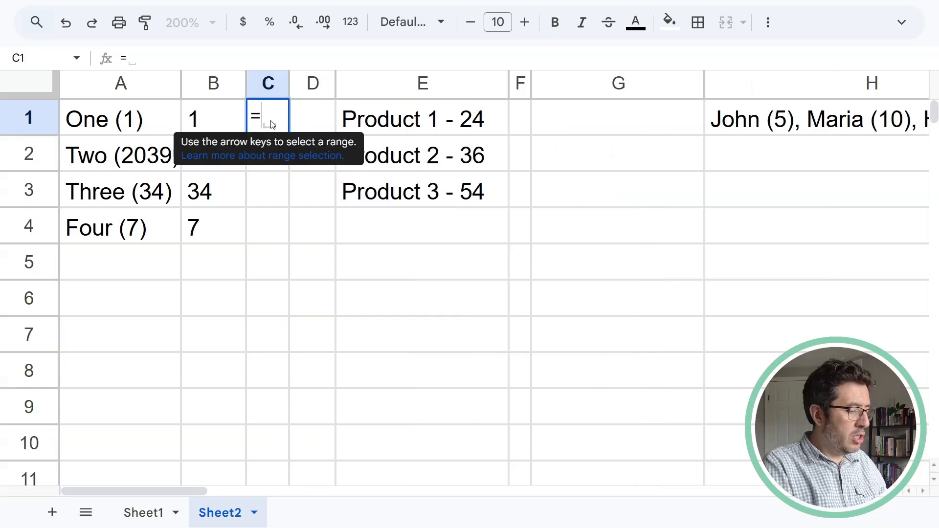
text(sum()
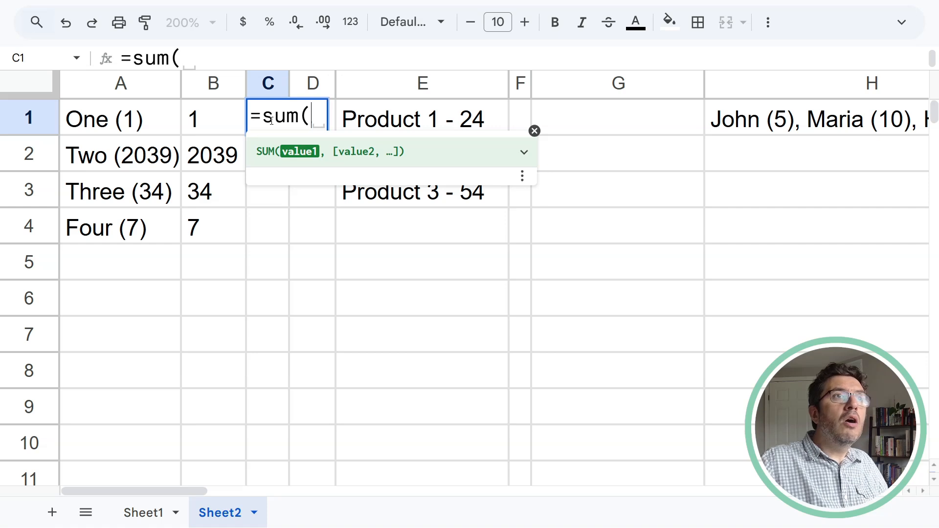
click(202, 85)
text())
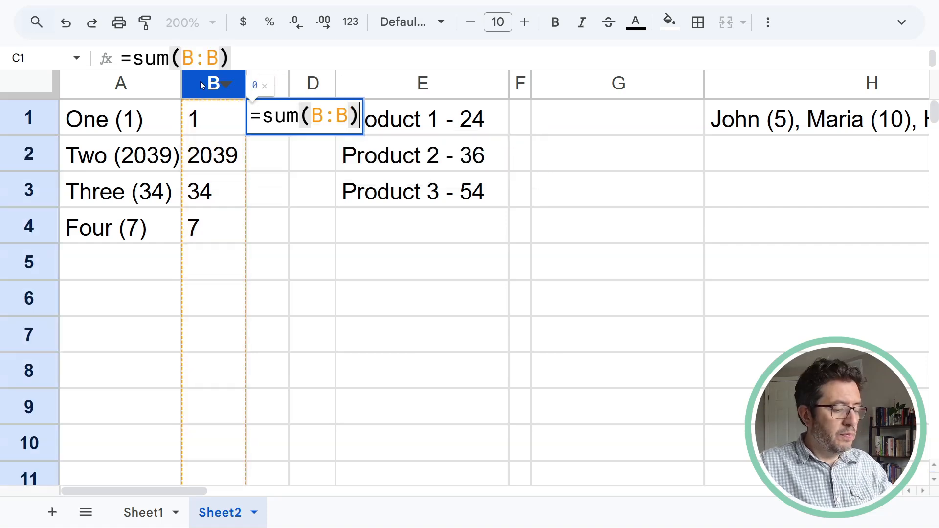
key(Return)
click(277, 121)
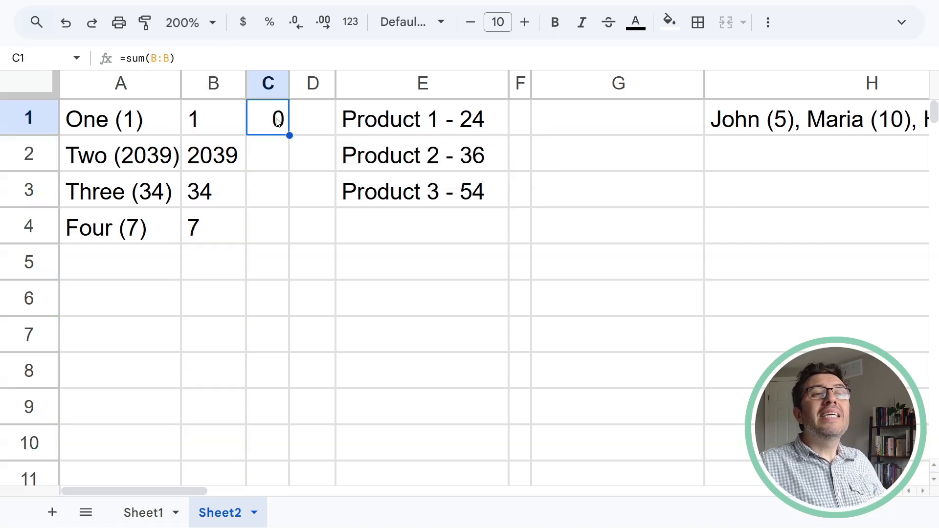
Wrap the REGEXEXTRACT formula in B1 in VALUE so it reads =VALUE(REGEXEXTRACT(A1,"\d+")).
drag(213, 124, 218, 228)
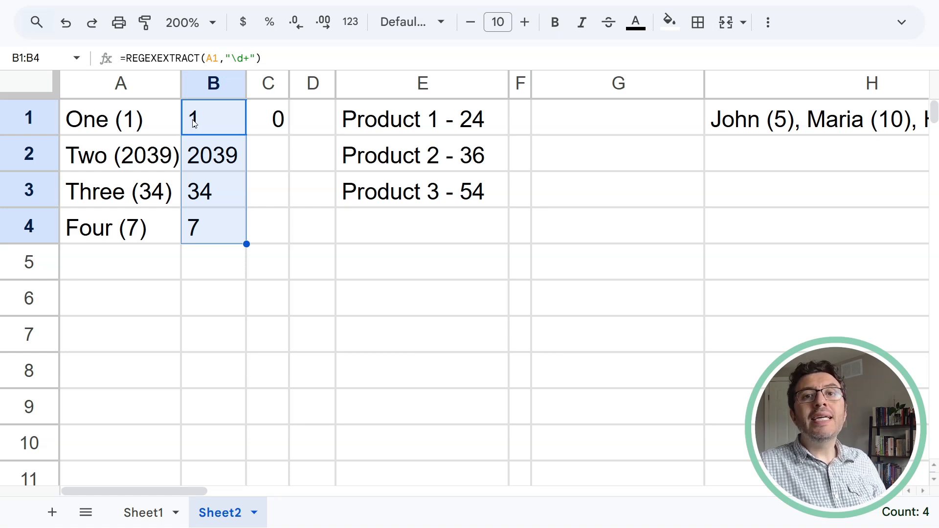
click(231, 127)
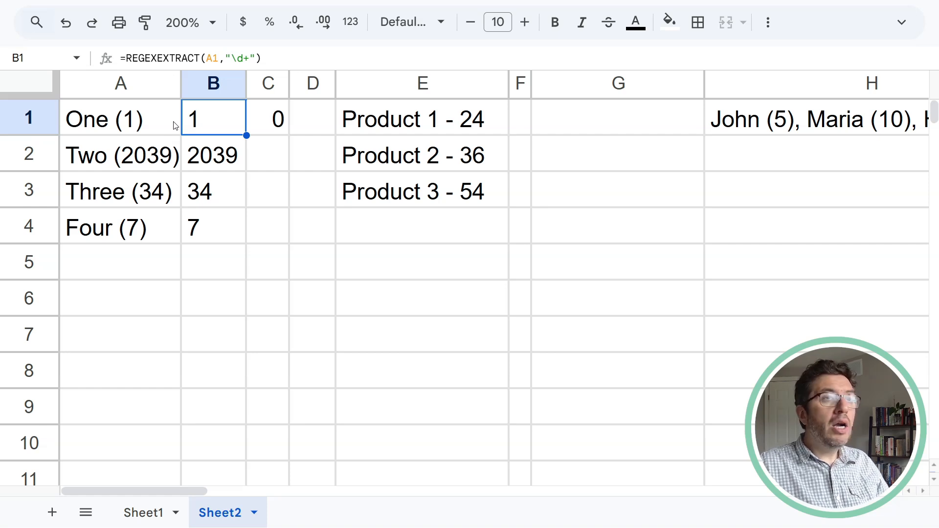
double_click(235, 128)
click(199, 116)
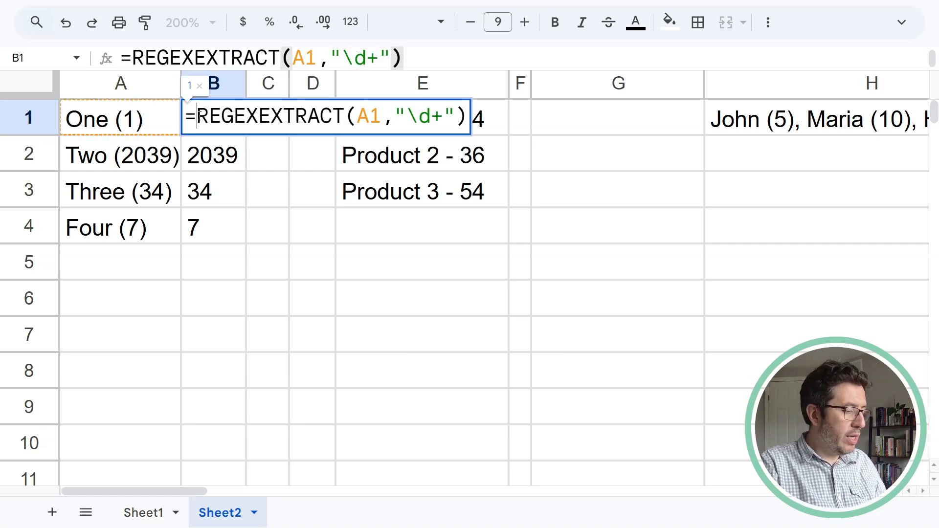
text(VALUE()
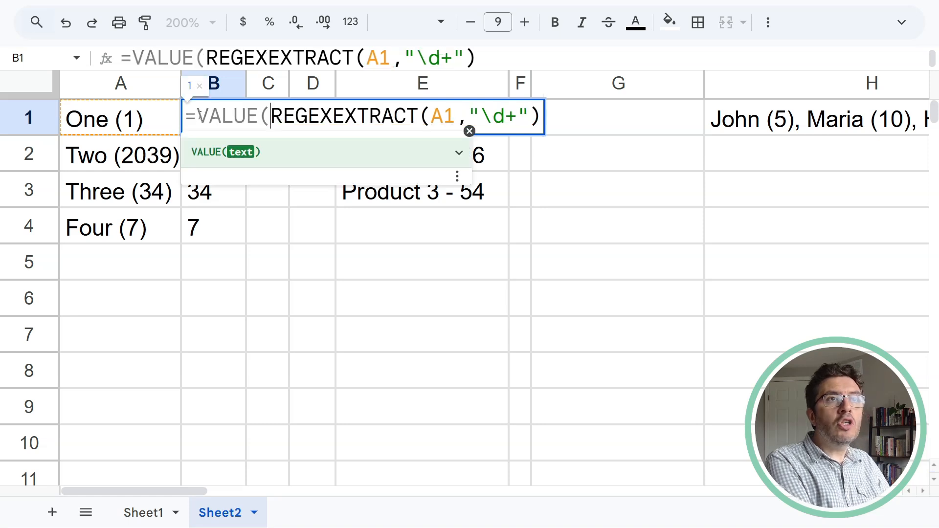
click(510, 64)
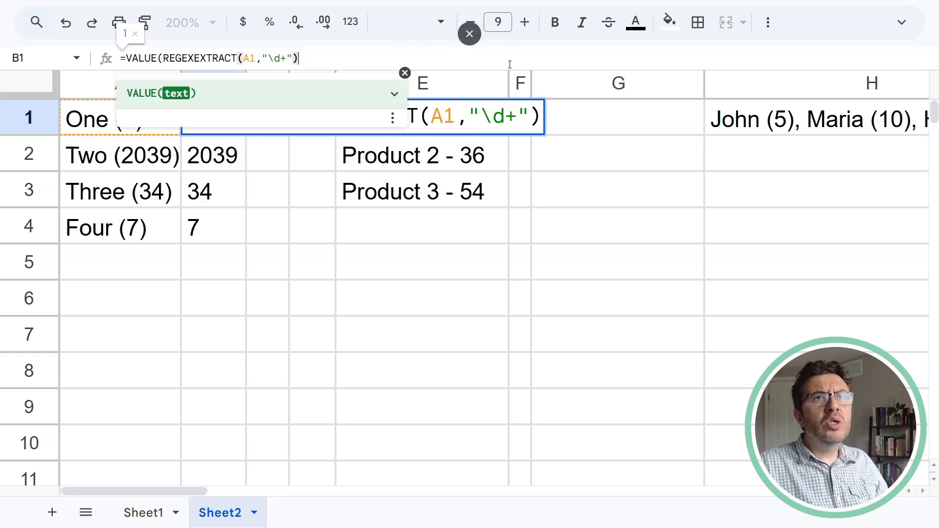
click(404, 72)
key(Return)
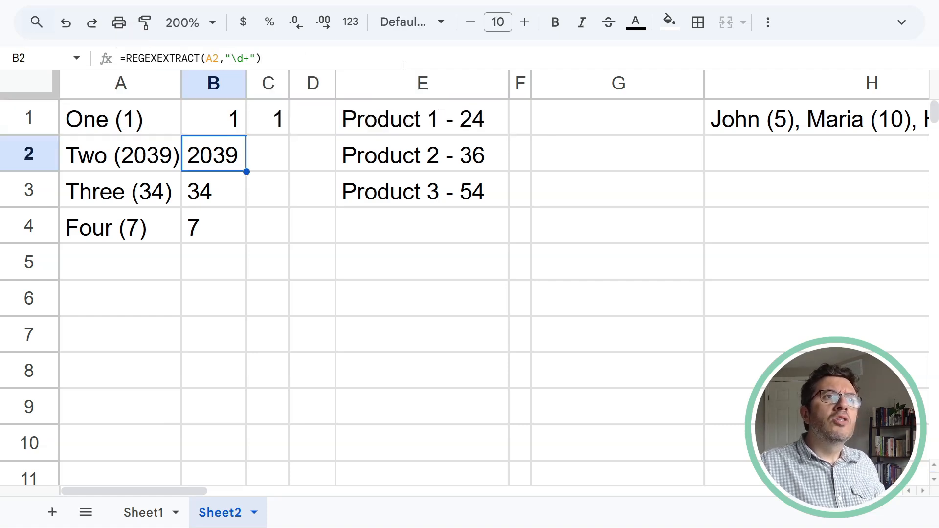
Fill the VALUE formula from B1 down to B4 and fit column C's width to its contents.
click(226, 127)
drag(247, 134, 245, 228)
click(264, 133)
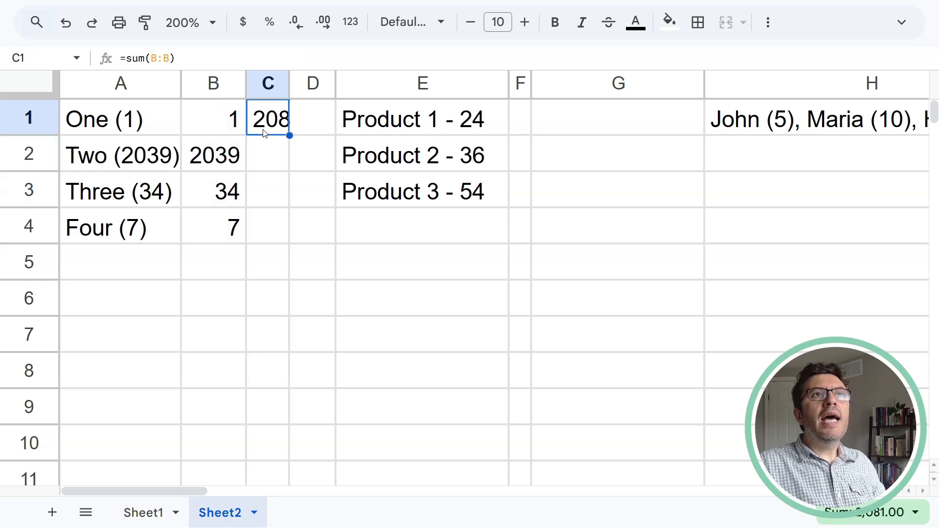
double_click(289, 82)
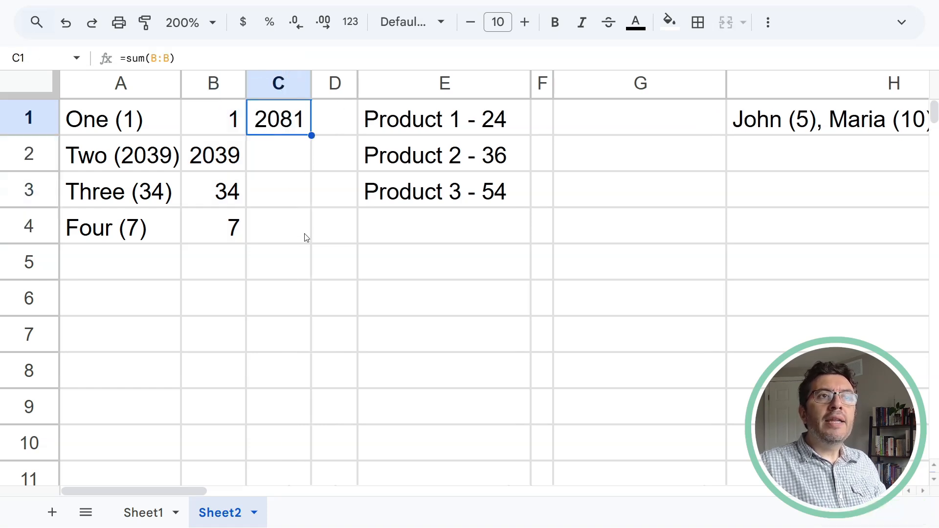
Compare the extracted numbers in B1:B4 with the sum in C1.
drag(230, 125, 237, 227)
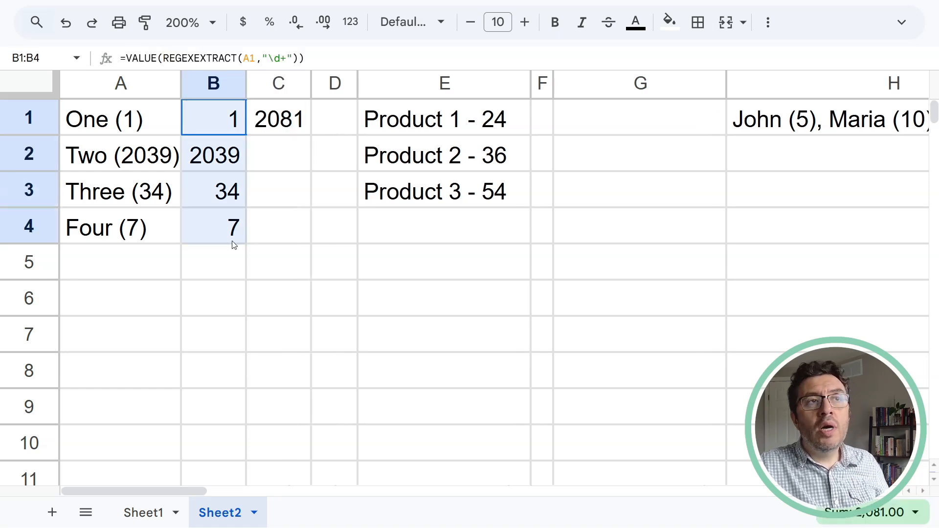
click(261, 114)
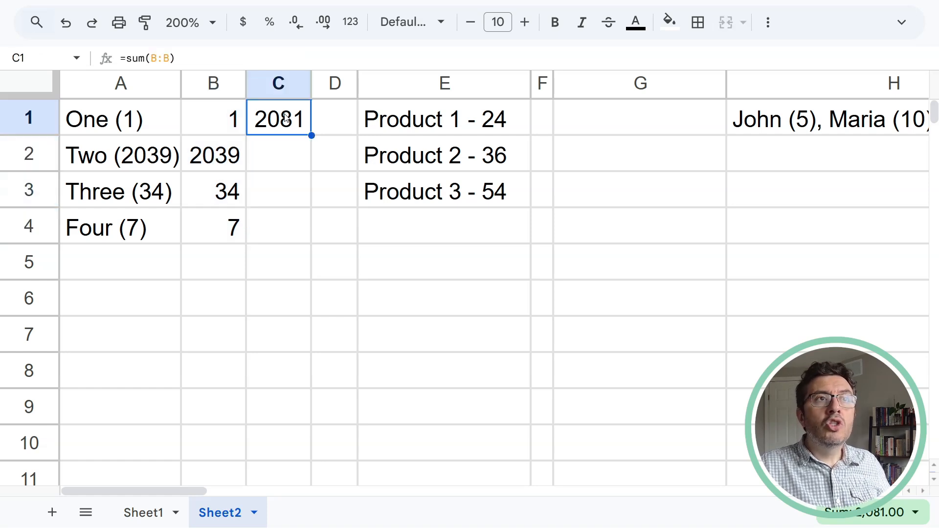
click(228, 124)
click(262, 119)
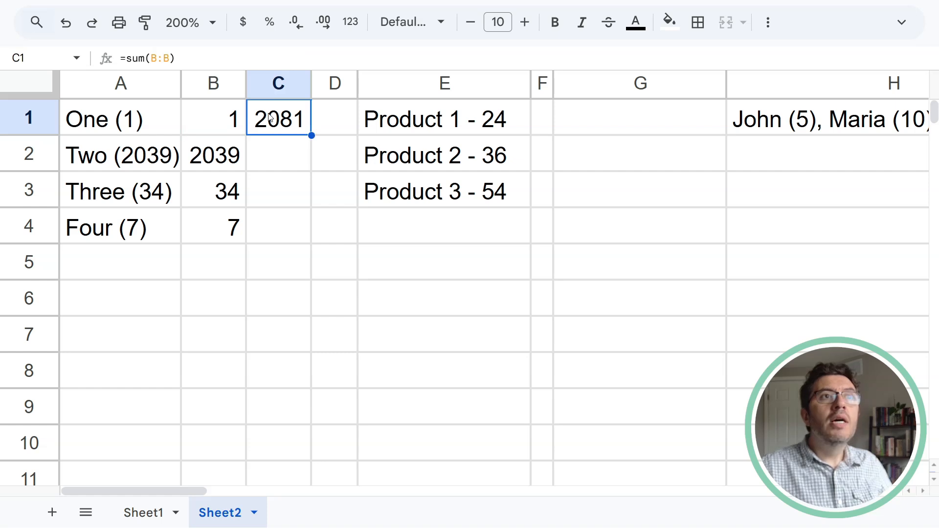
drag(226, 125, 213, 215)
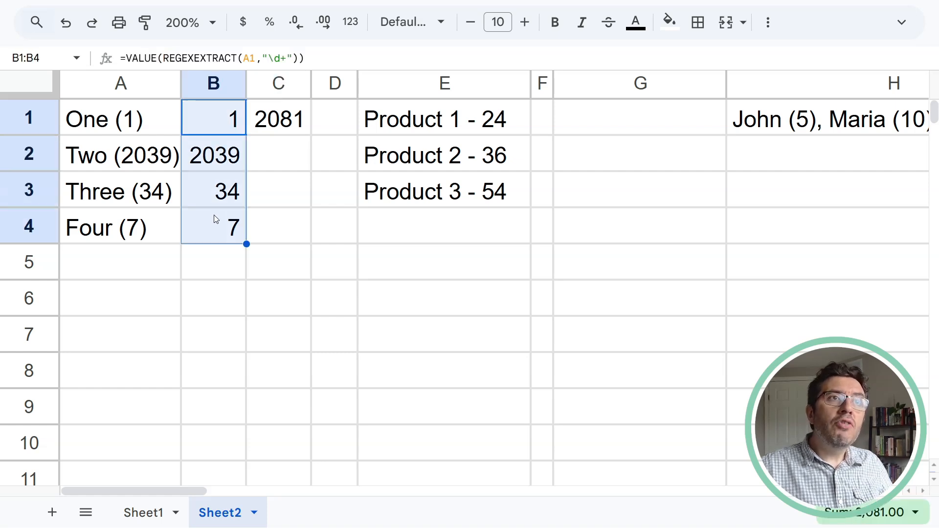
click(282, 117)
click(238, 123)
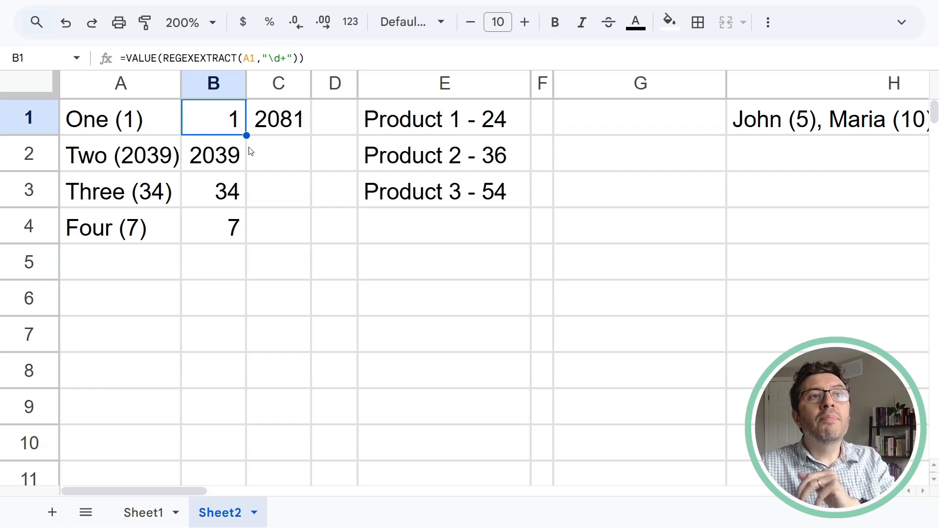
Insert one empty column between the extracted numbers in column B and the sum in column C.
click(270, 83)
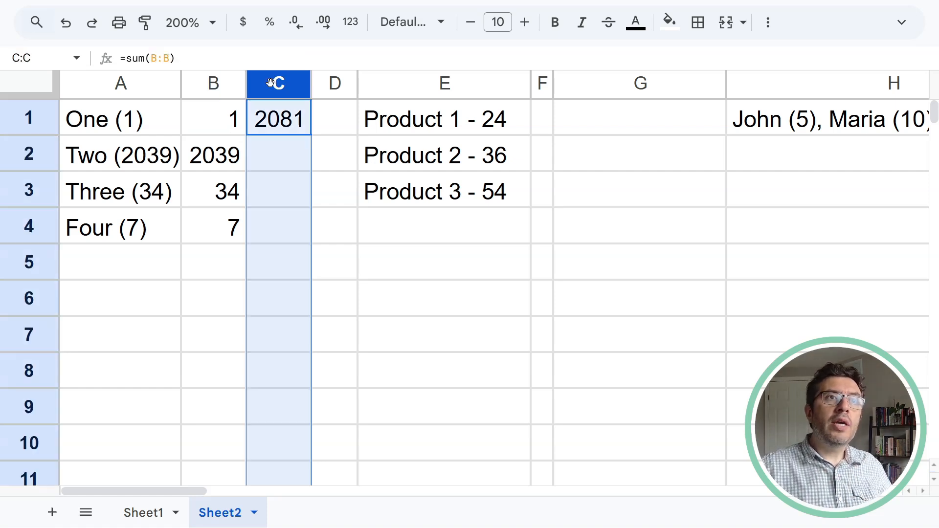
right_click(270, 83)
click(391, 215)
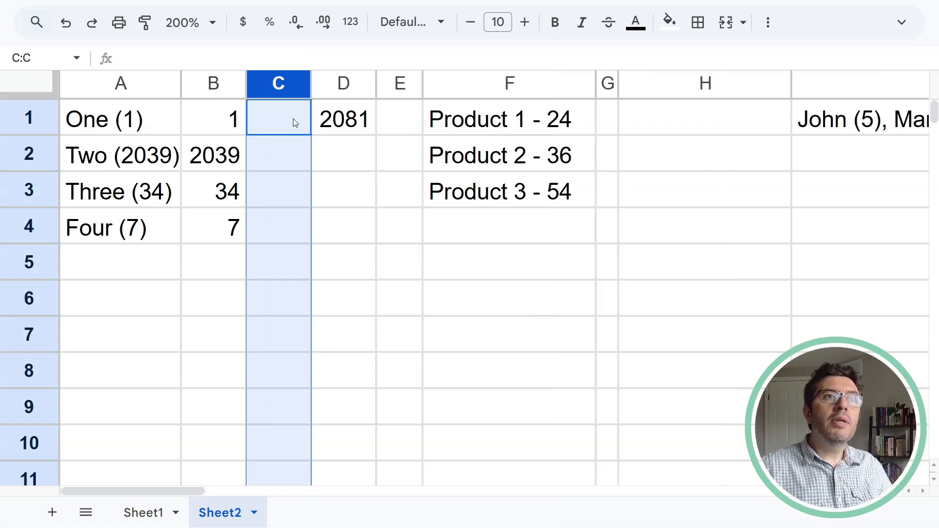
Examine the individual VALUE and REGEXEXTRACT formulas in B1 through B4, cell by cell.
click(274, 119)
drag(226, 119, 230, 220)
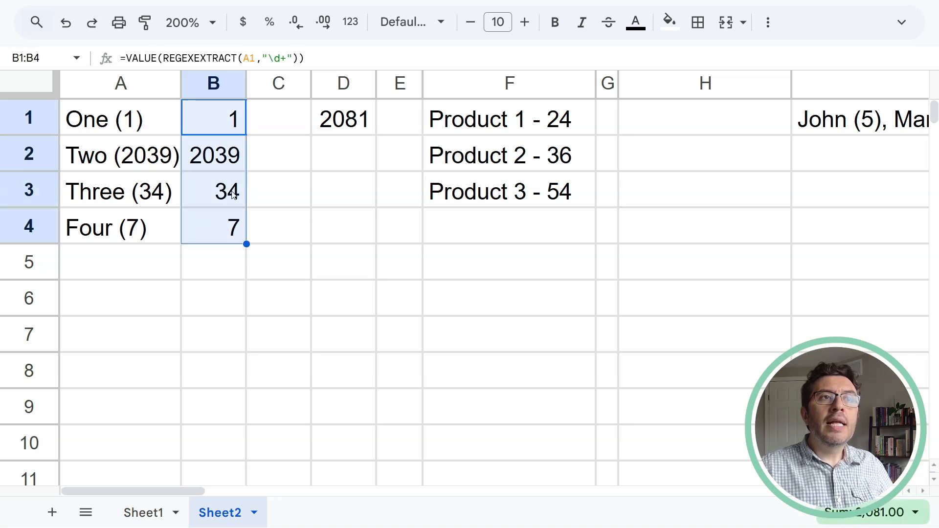
click(233, 128)
click(237, 157)
click(236, 194)
click(234, 233)
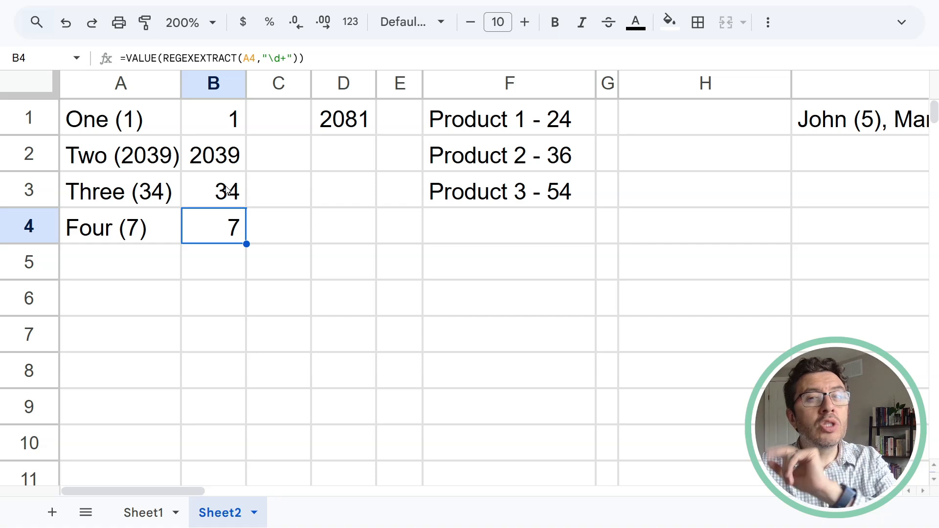
click(238, 129)
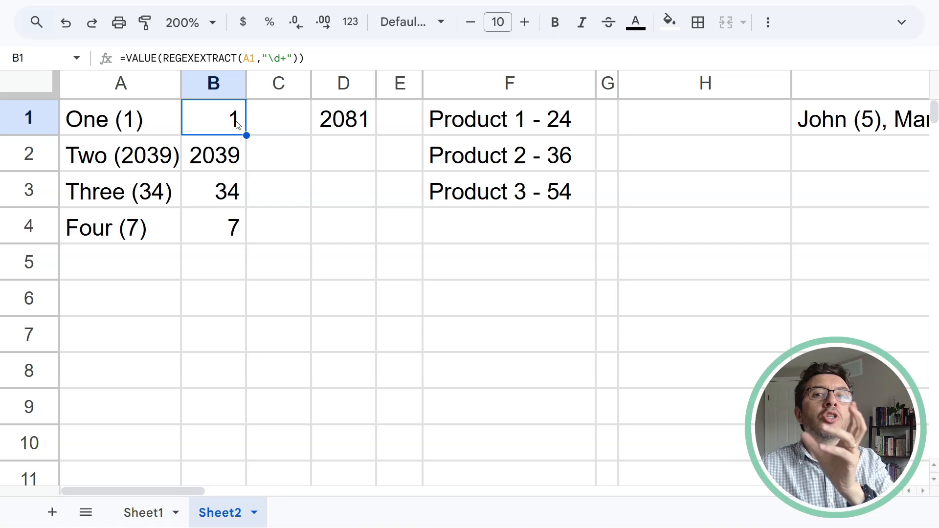
click(273, 126)
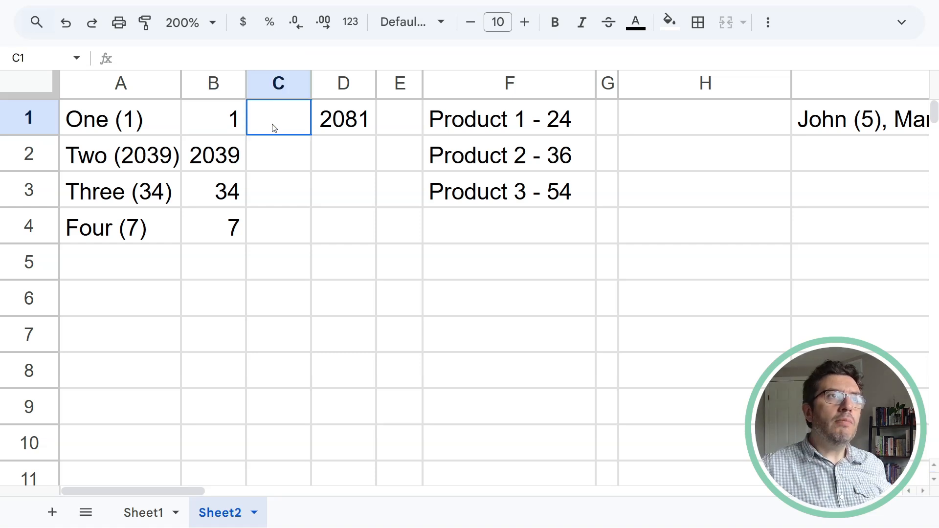
click(229, 122)
drag(316, 59, 119, 62)
key(Escape)
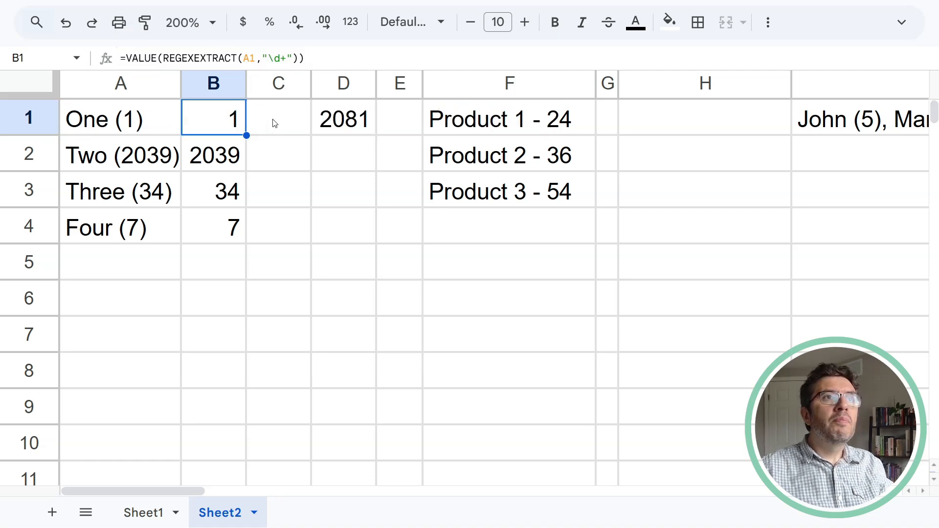
Start a MAP formula in C1 with the text cells A1:A4 as its array.
click(274, 122)
text(=)
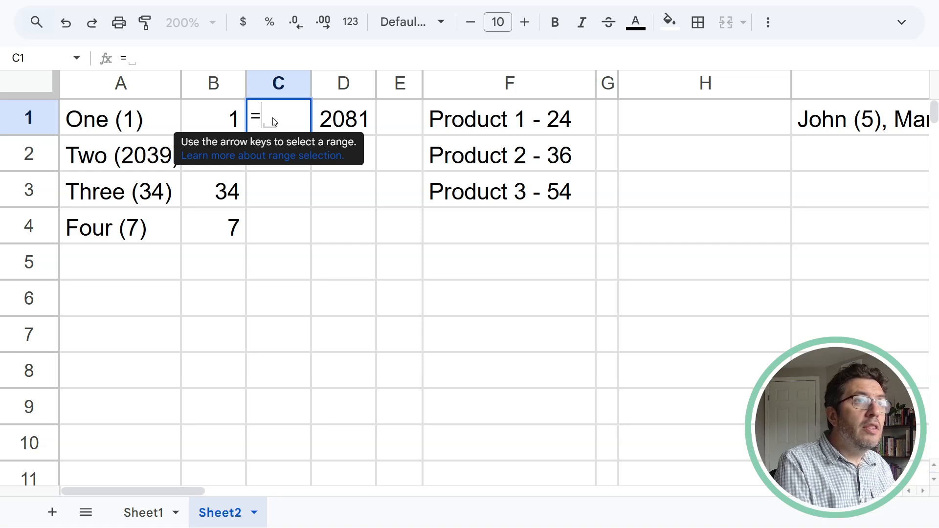
text(M)
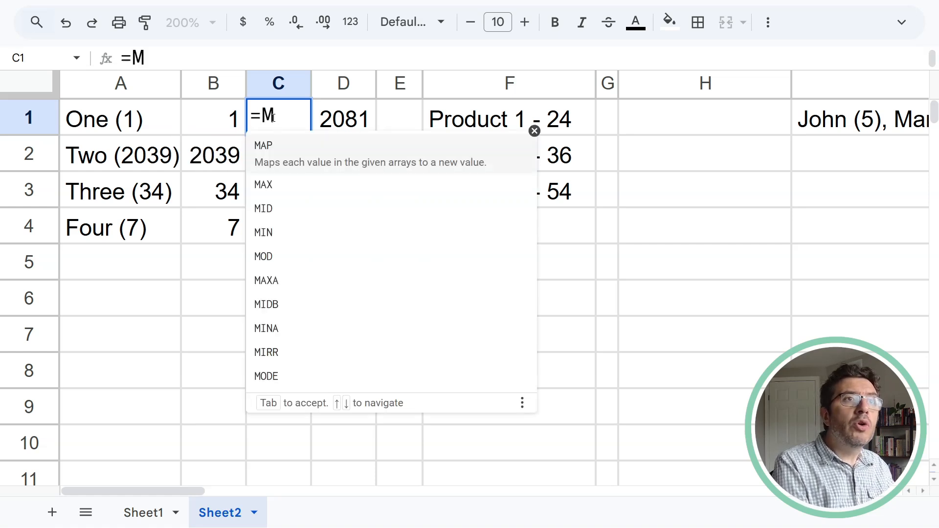
text(AP()
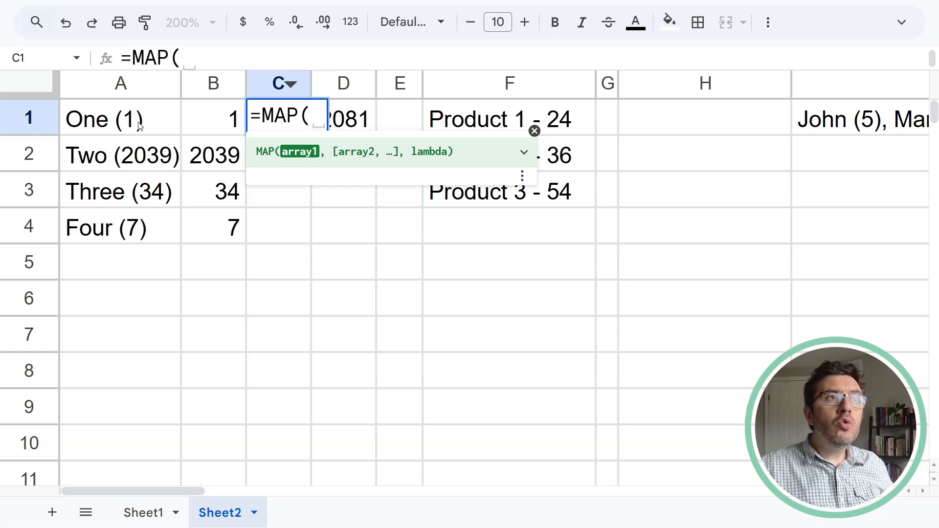
drag(138, 122, 138, 232)
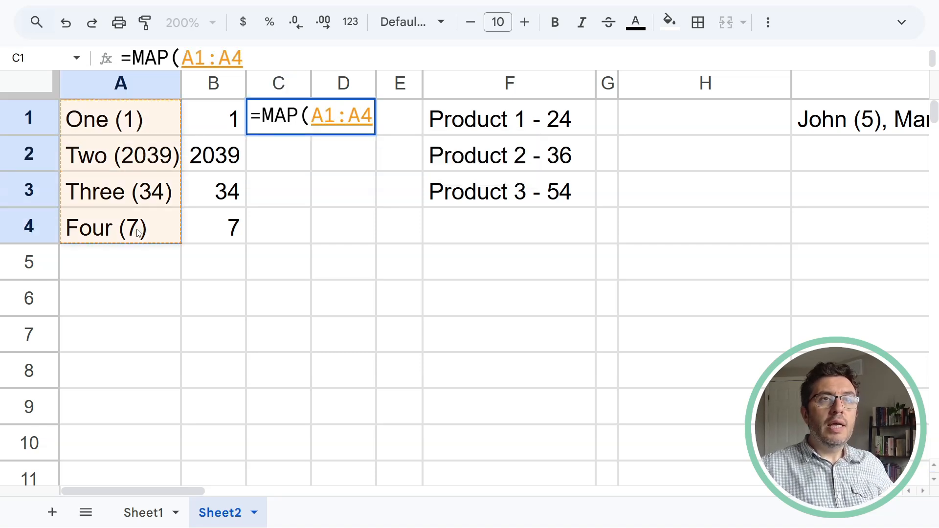
text(,)
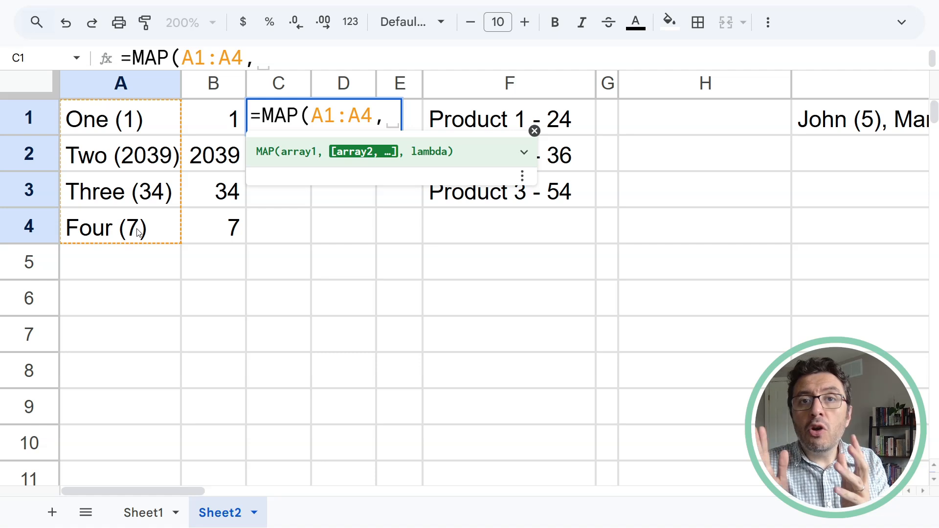
Add a LAMBDA function to the MAP formula in C1, with txt as its argument name.
text(L)
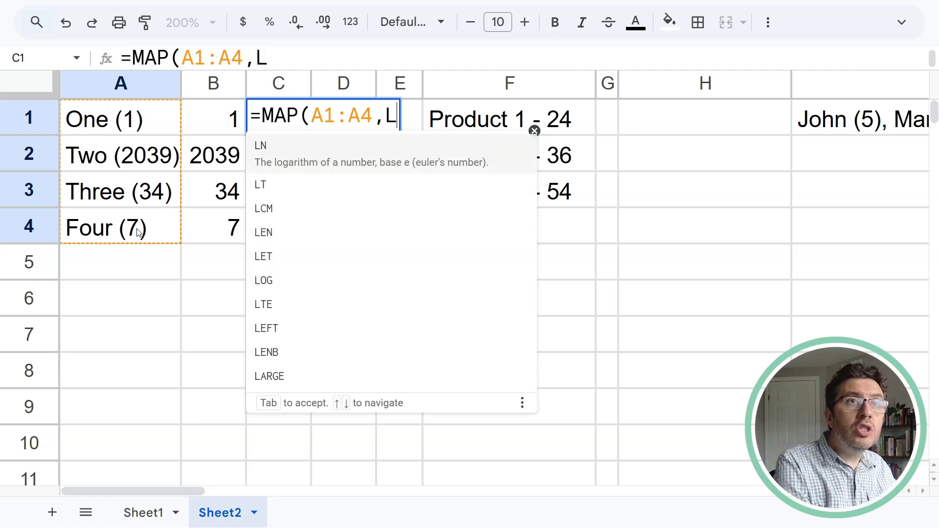
text(AMBDA)
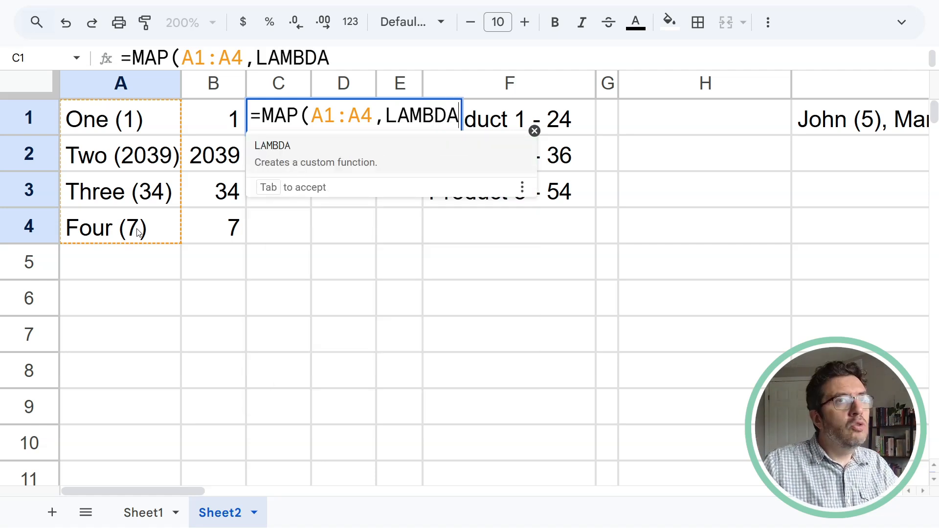
text(()
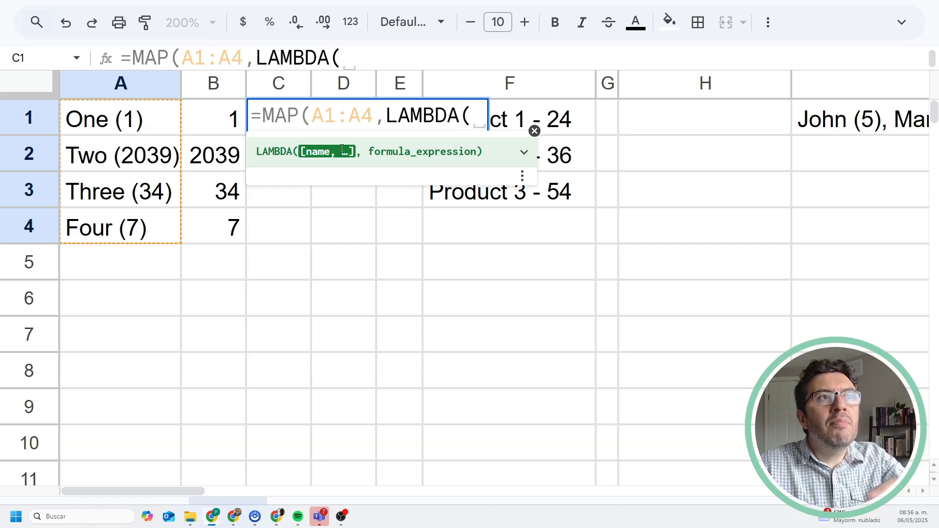
text(txt)
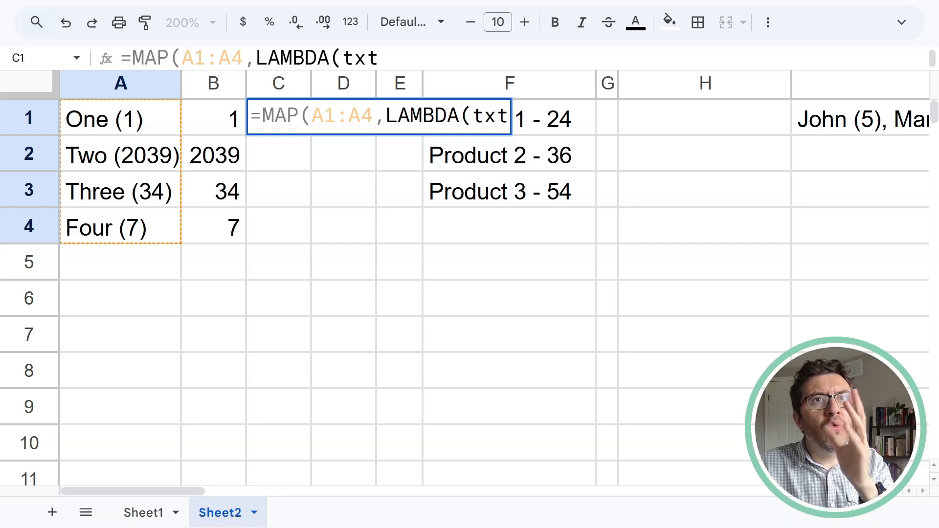
click(314, 63)
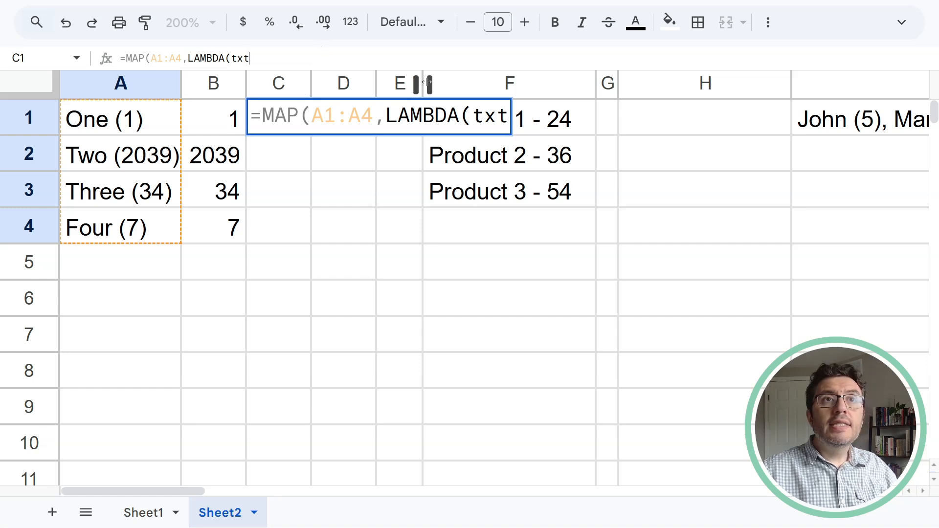
text(,)
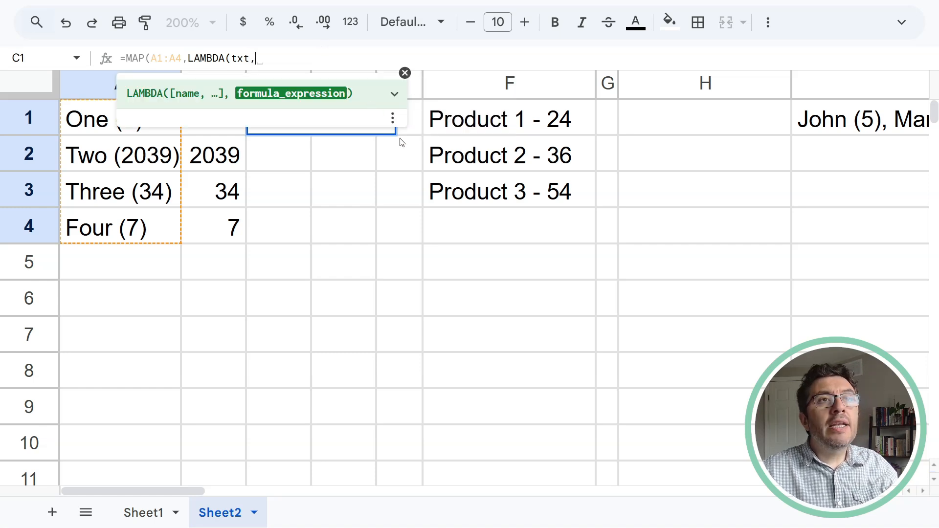
click(405, 73)
click(370, 113)
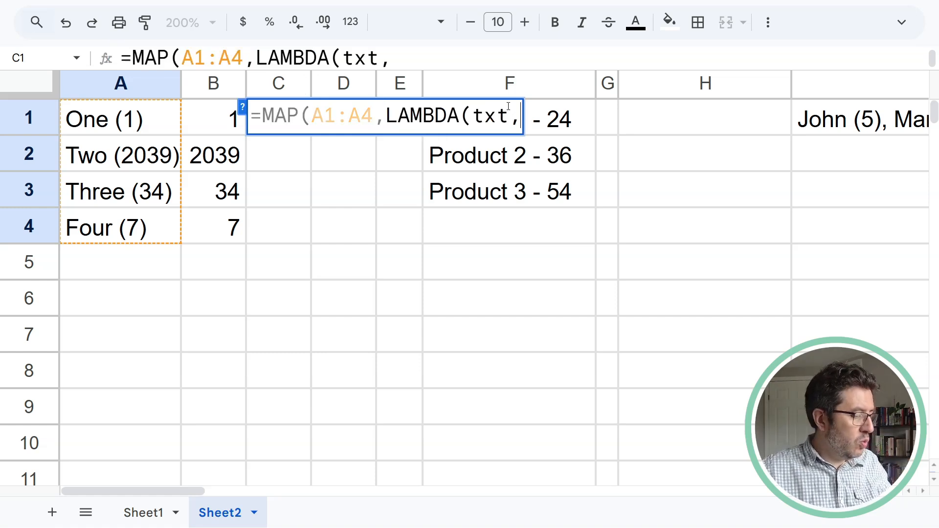
Complete the LAMBDA in C1 with the copied VALUE and REGEXEXTRACT formula, without its equals sign and with A1 replaced by txt.
key(super+v)
click(606, 195)
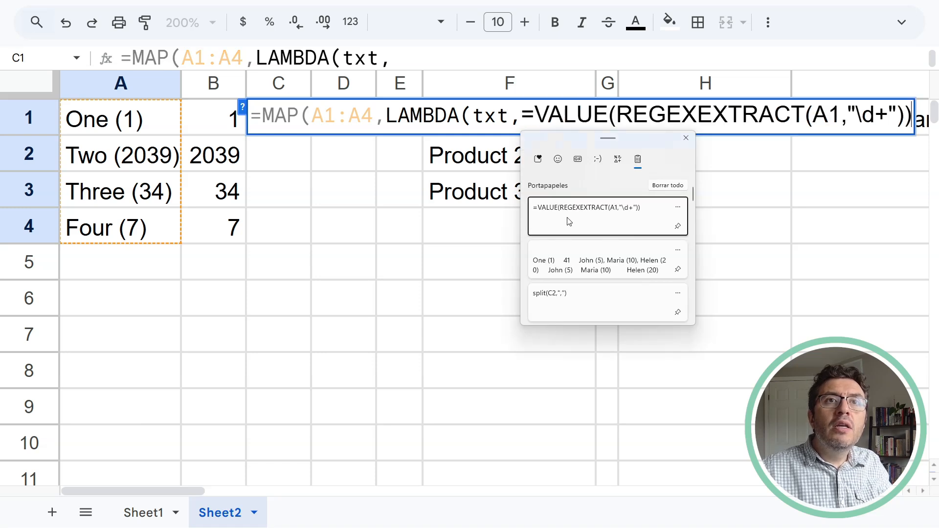
drag(533, 118, 522, 117)
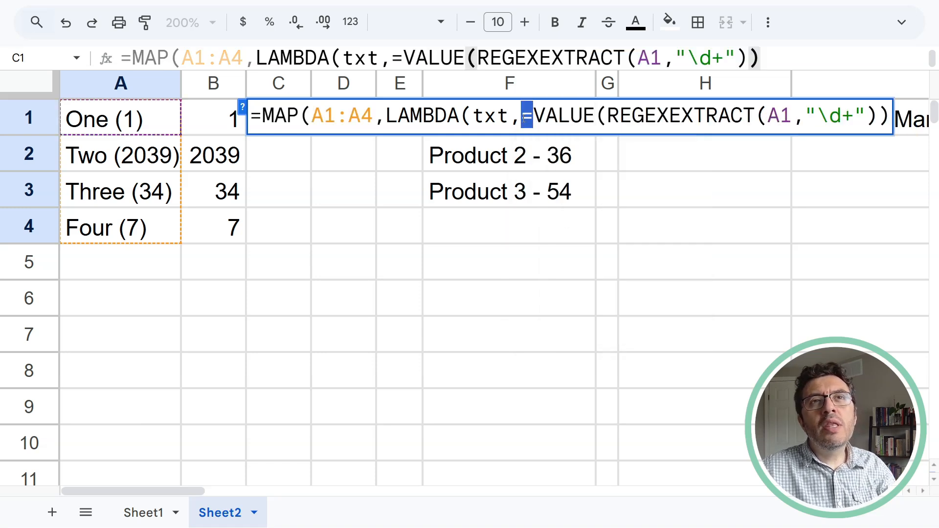
key(BackSpace)
drag(781, 116, 758, 114)
text(t)
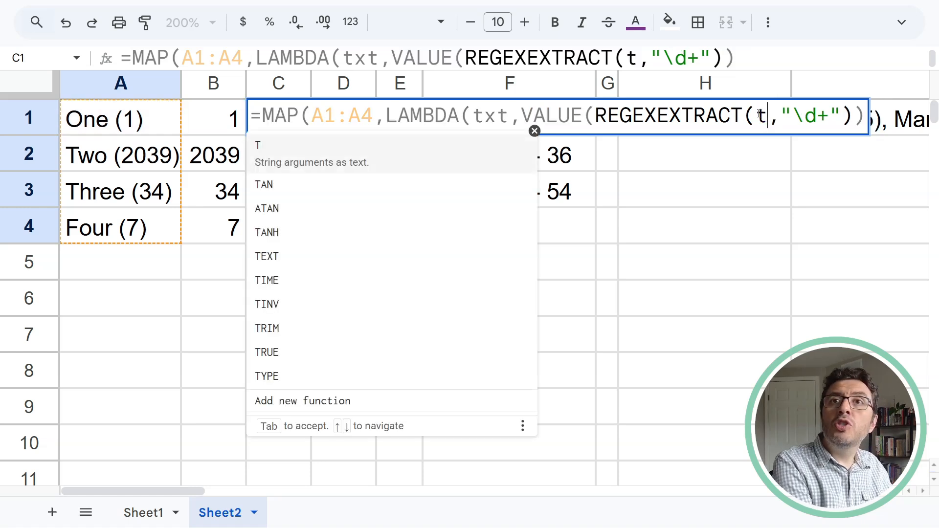
text(xt)
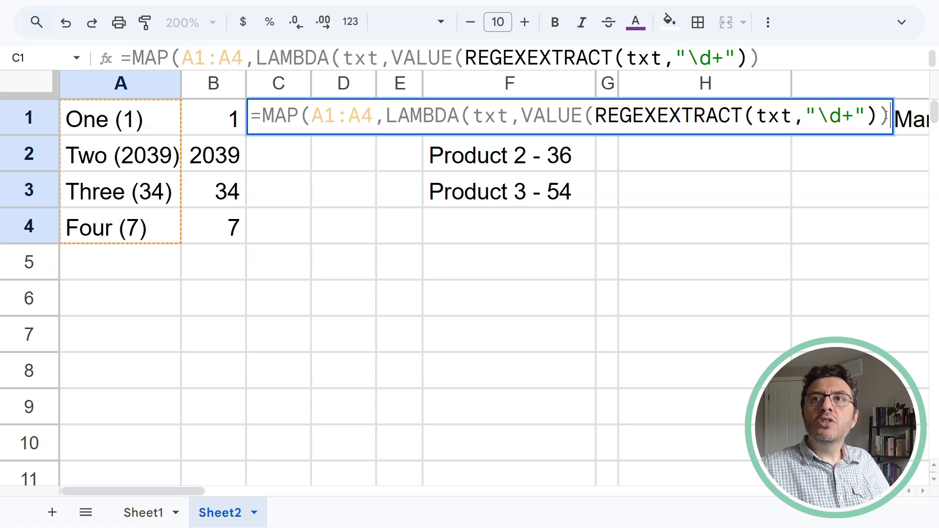
click(884, 116)
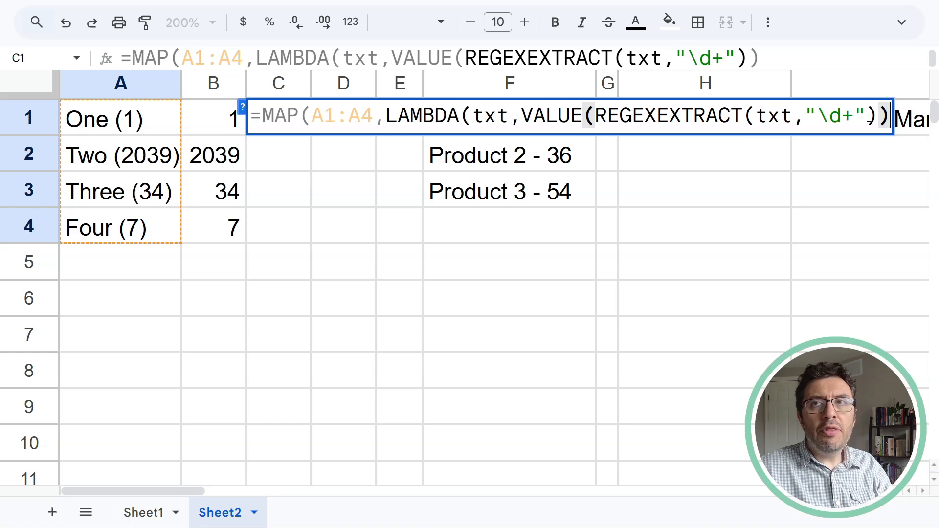
key(Return)
Compare the MAP results in C1:C4 with the individual formulas in B1:B4 and the sum in D1.
click(289, 124)
drag(289, 124, 280, 189)
click(218, 126)
drag(218, 126, 226, 229)
click(286, 121)
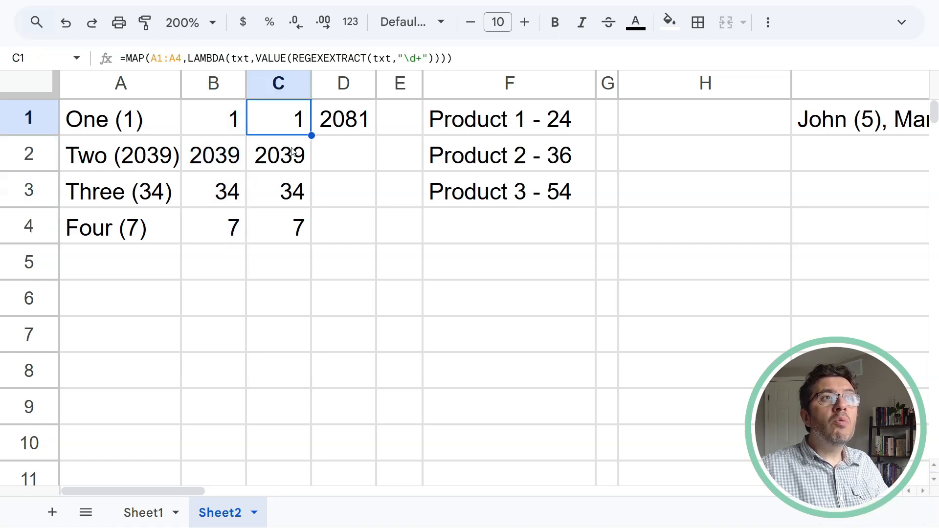
click(291, 152)
click(293, 196)
click(303, 237)
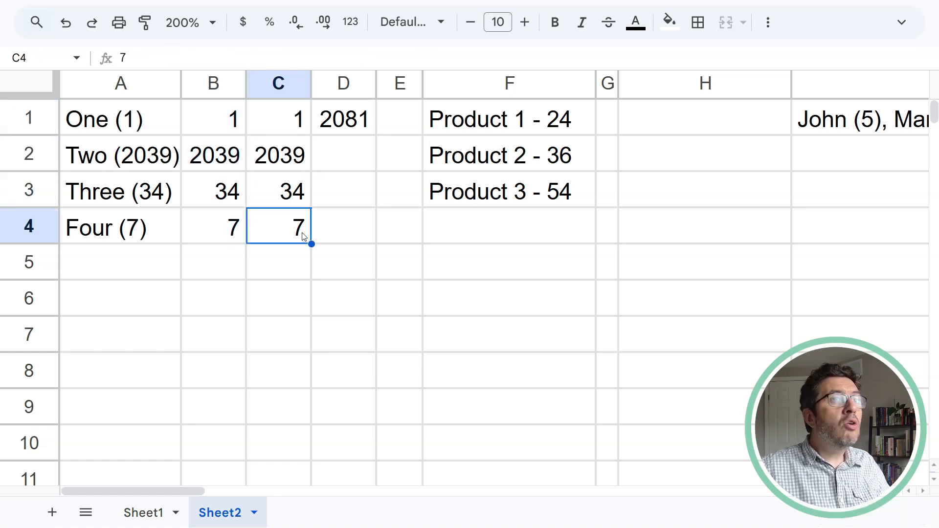
click(298, 130)
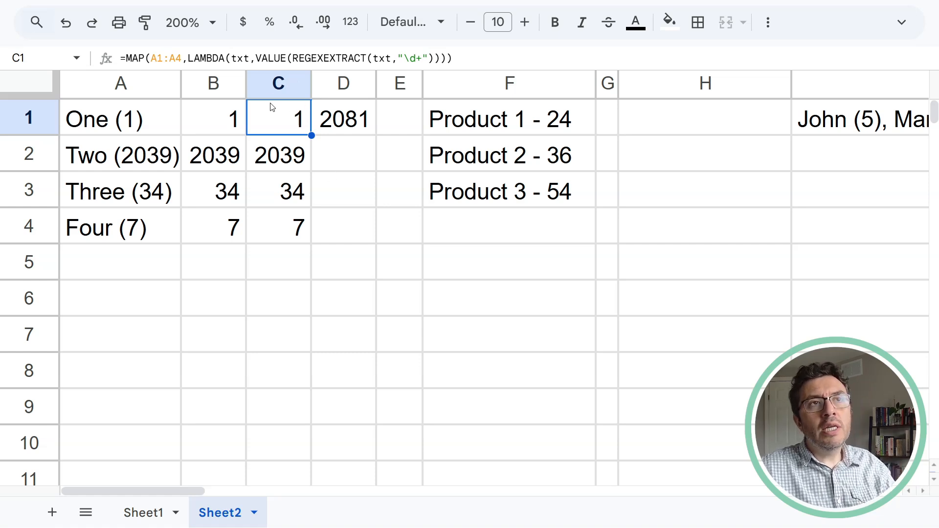
click(340, 116)
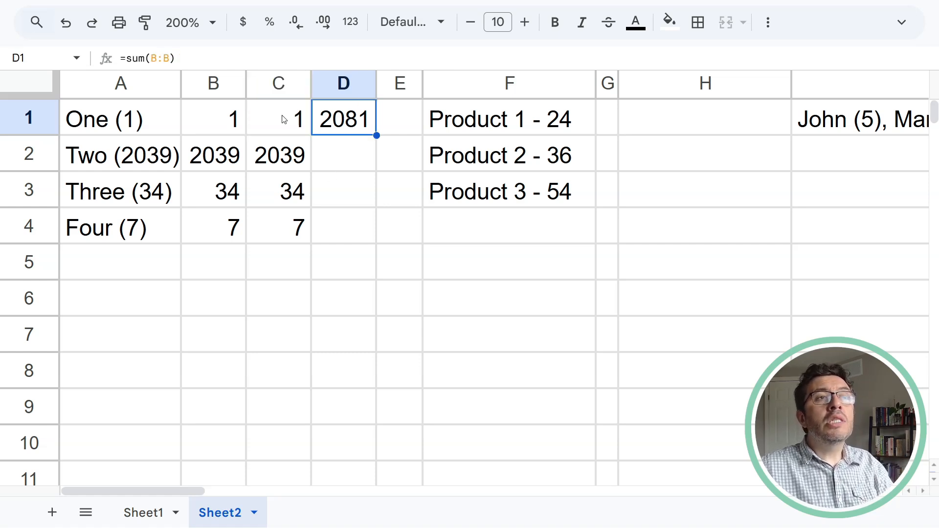
click(221, 114)
key(ctrl+shift+Down)
drag(308, 118, 294, 217)
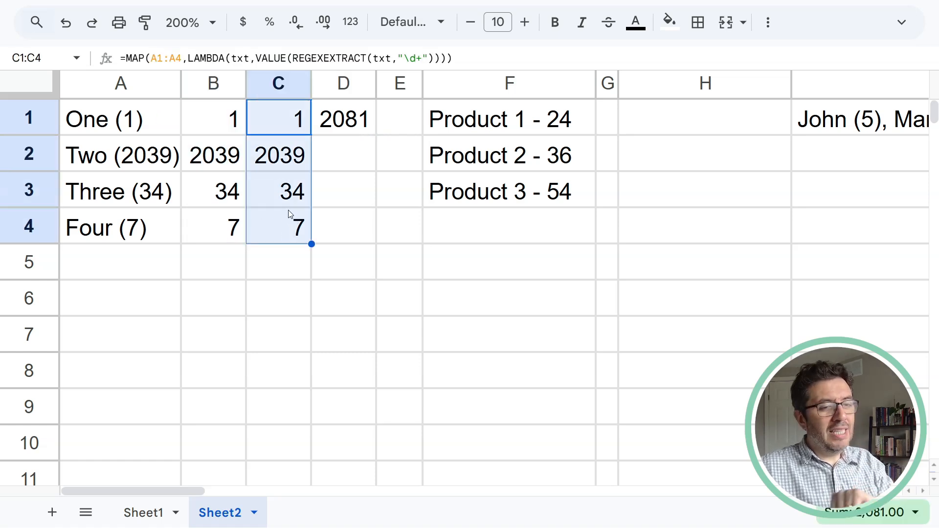
Copy C1's MAP formula without its equals sign and use it to replace the B:B range in D1's sum.
drag(531, 54, 128, 63)
key(ctrl+c)
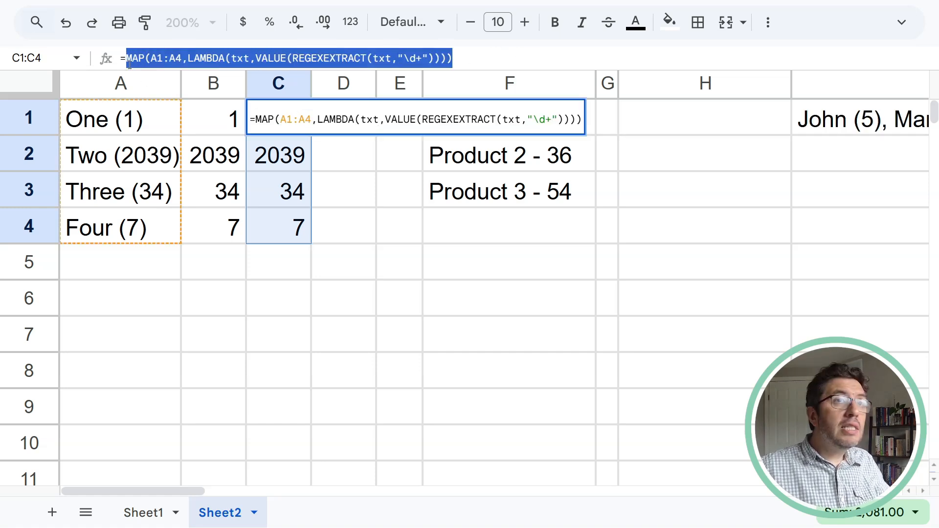
key(Escape)
key(Right)
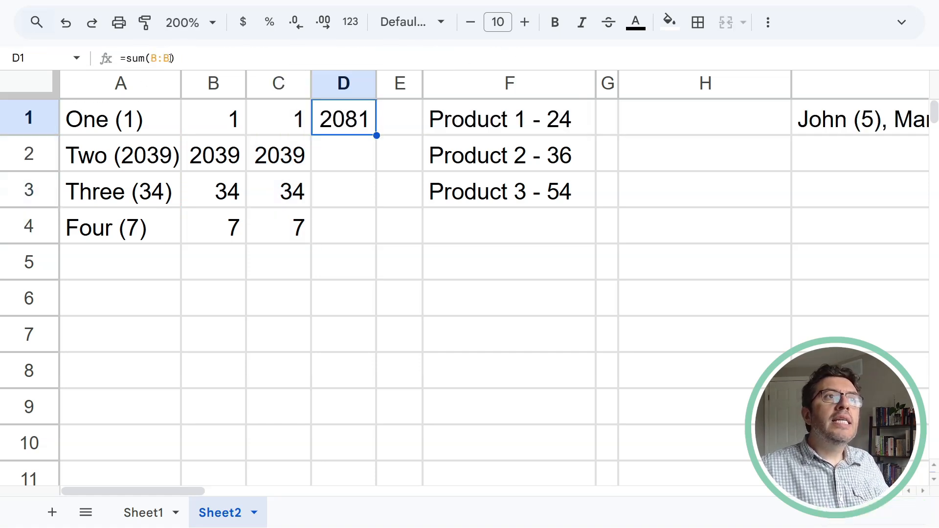
drag(170, 58, 151, 58)
key(ctrl+v)
key(Return)
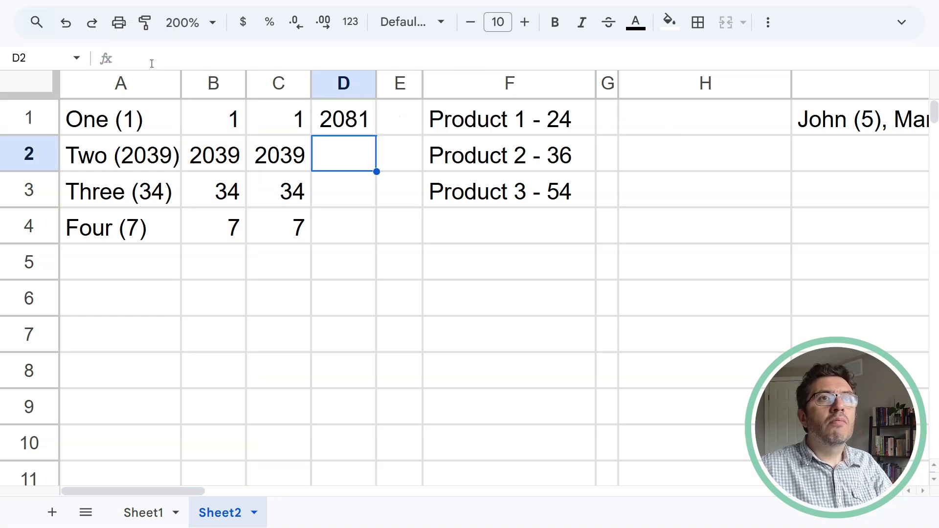
click(345, 120)
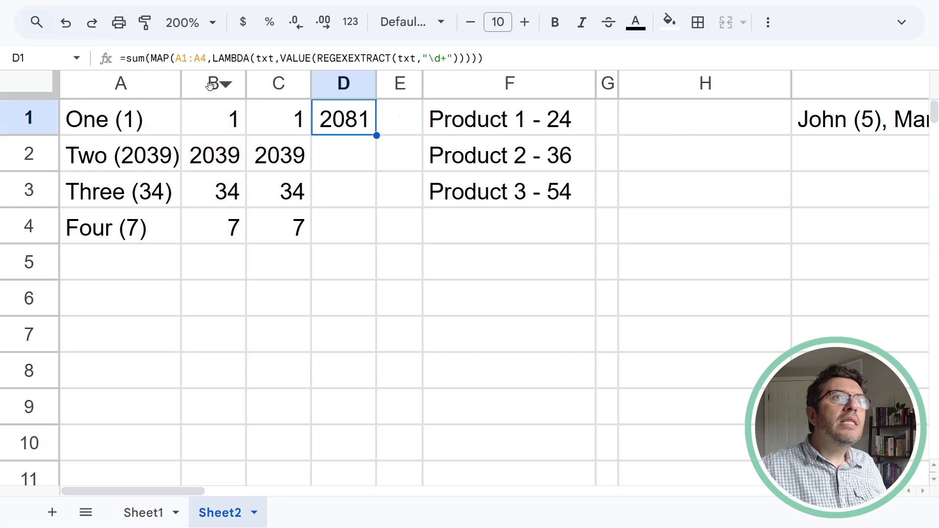
Hide the helper columns B and C.
drag(211, 85, 287, 81)
right_click(280, 80)
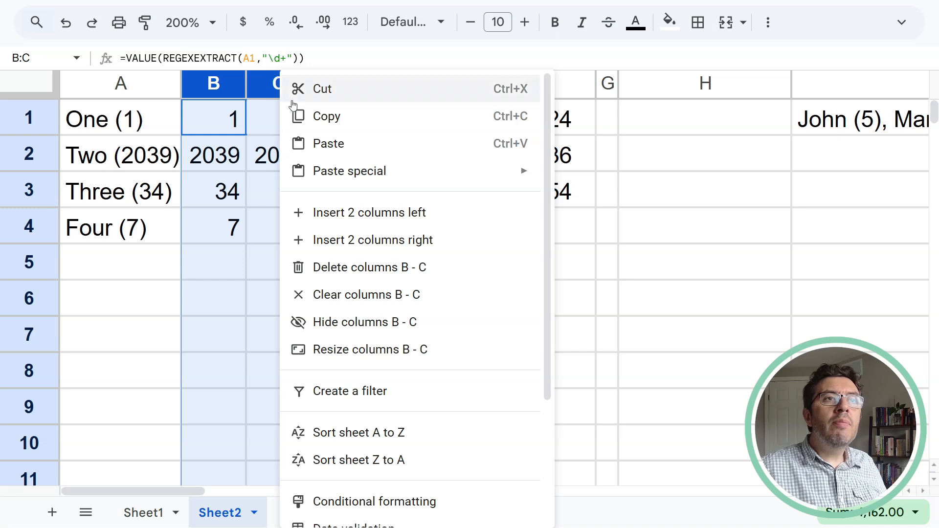
click(365, 322)
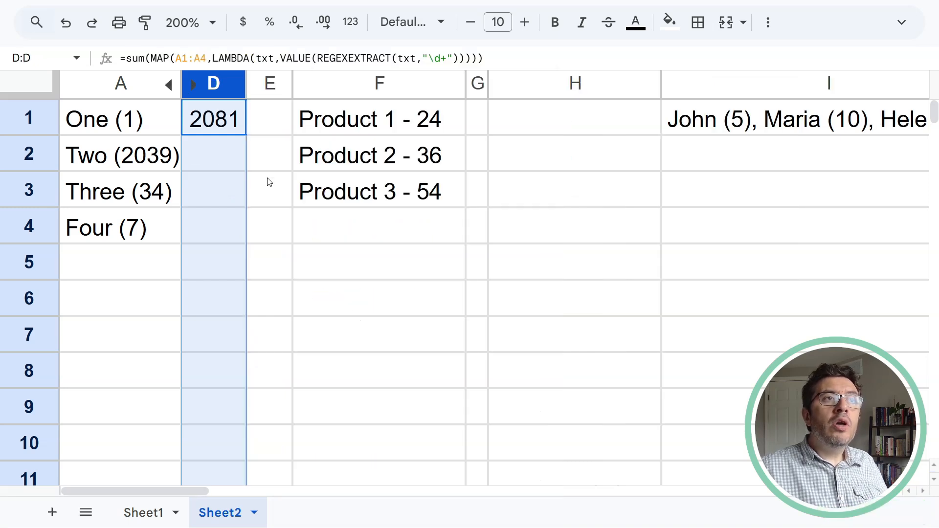
click(267, 168)
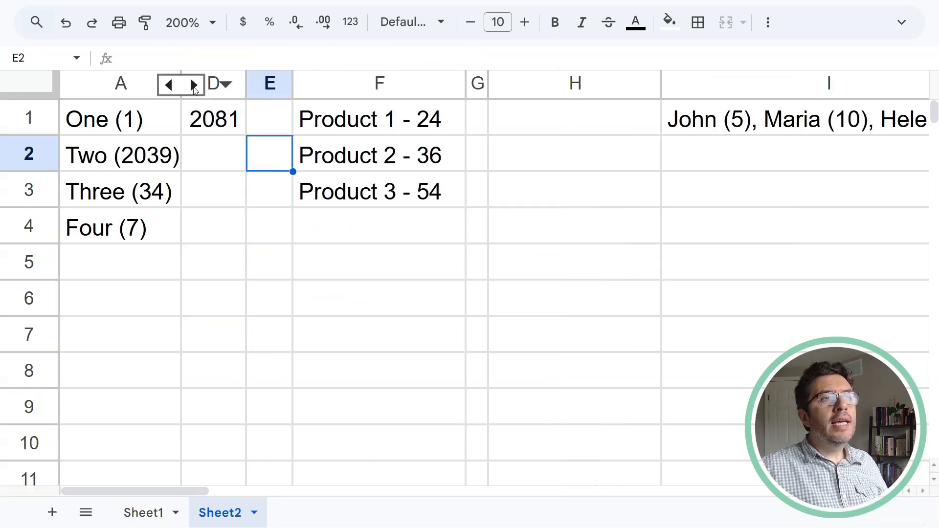
Review the combined SUM, MAP and LAMBDA formula in D1 without changing it.
click(228, 122)
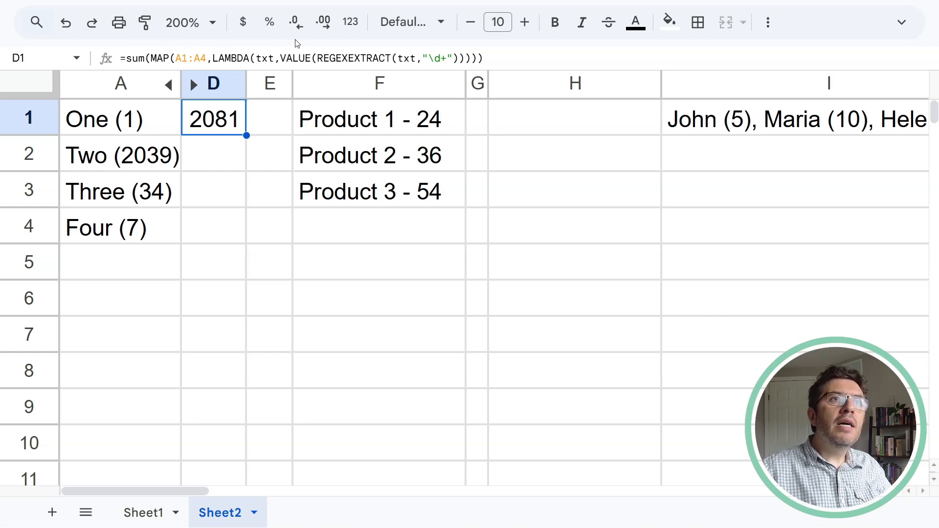
key(F2)
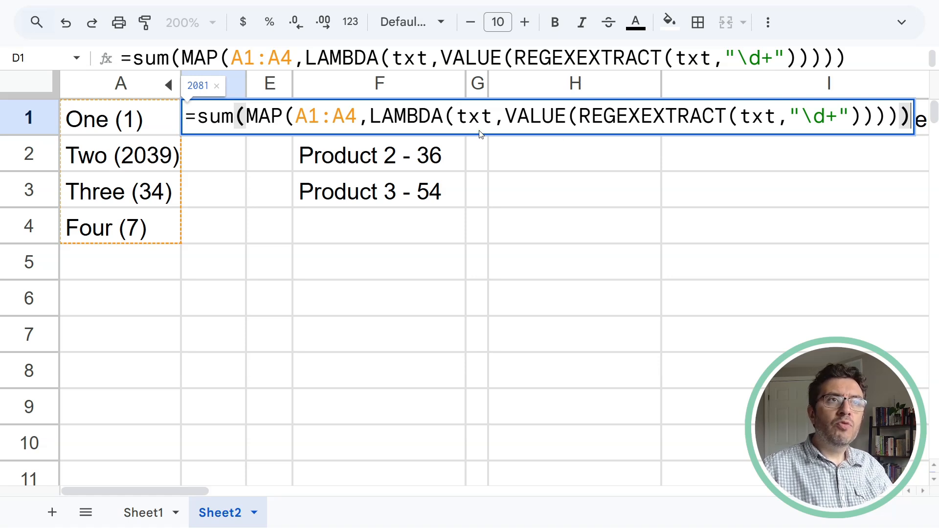
key(Escape)
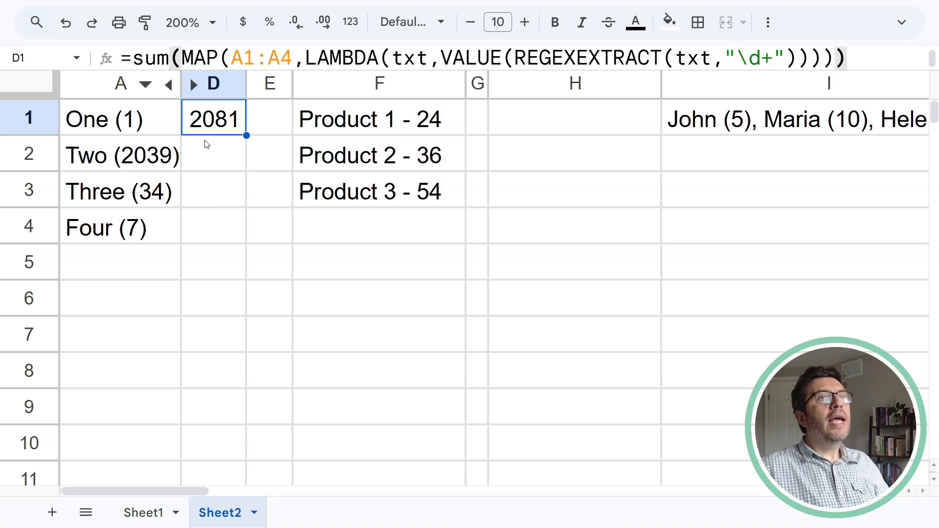
Restore the full menus and open the Named functions settings for the spreadsheet.
click(901, 22)
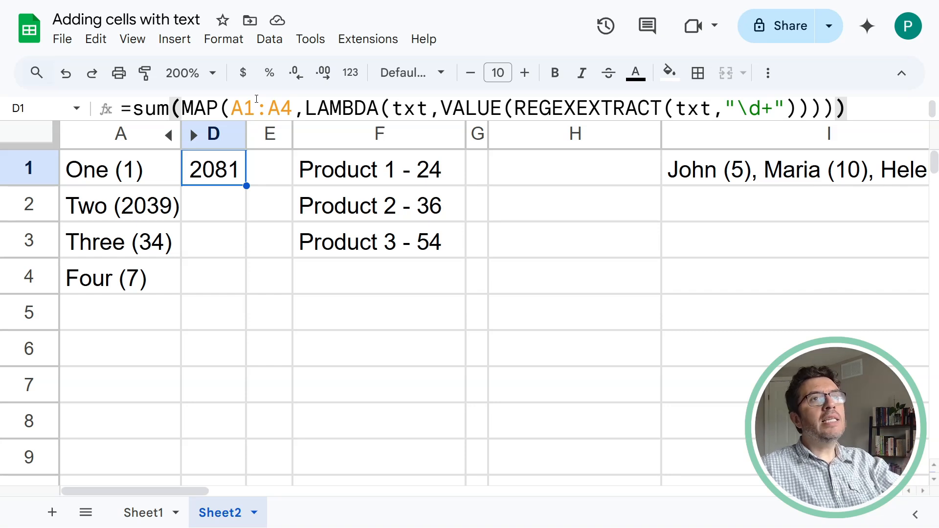
click(269, 43)
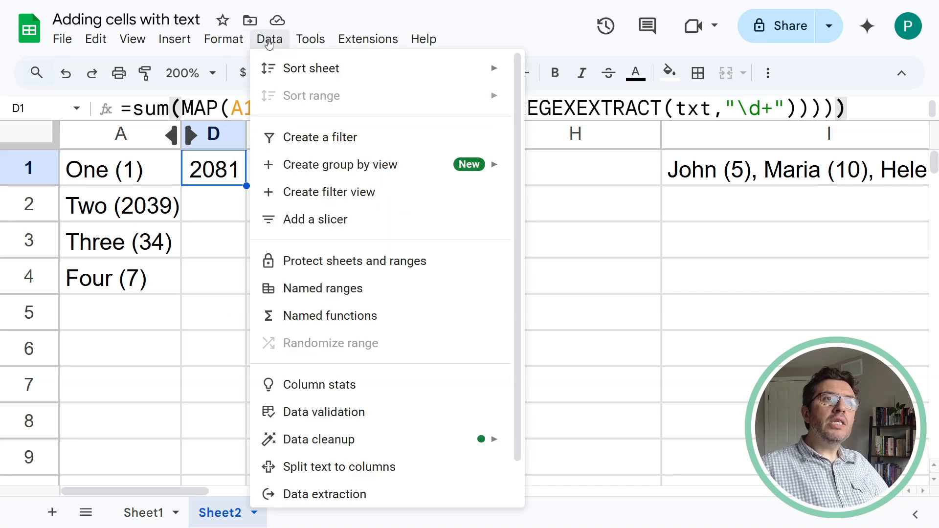
click(336, 316)
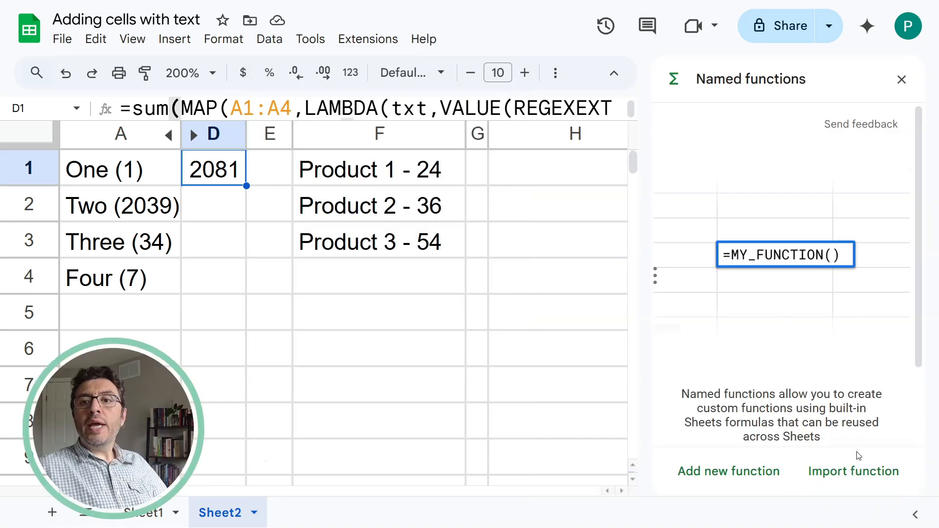
Start a new named function called PS_ADDING_TEXTS, leaving the import of functions from another spreadsheet unused.
click(861, 472)
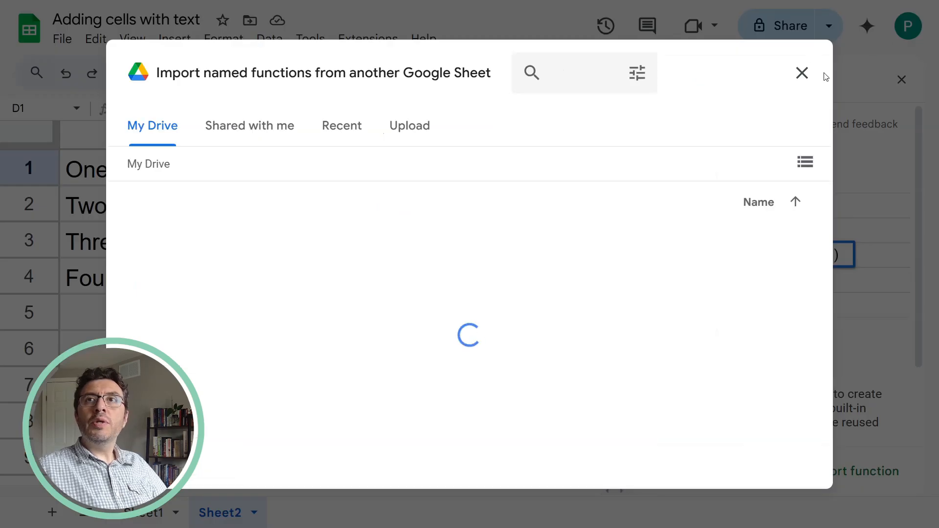
click(801, 73)
click(718, 467)
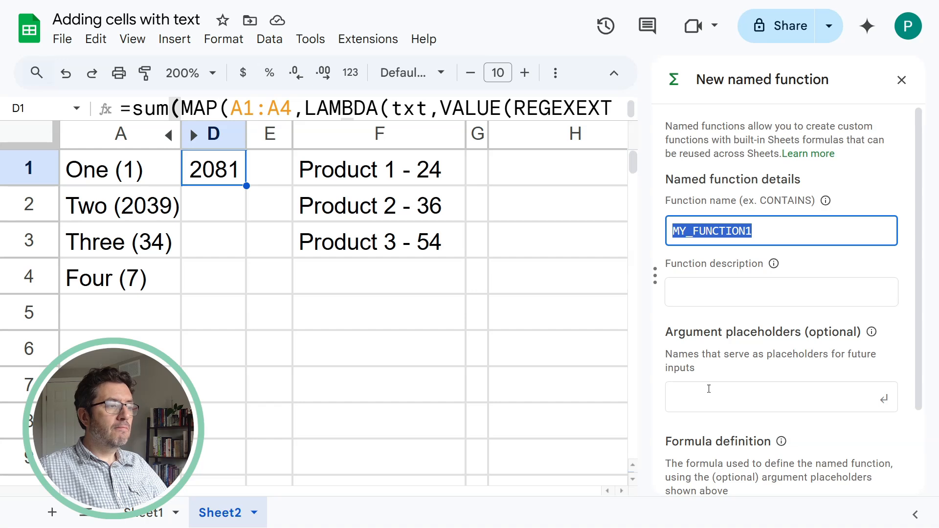
drag(774, 227, 657, 225)
text(ADD)
key(BackSpace)
key(BackSpace)
text(DDING_TEXTS)
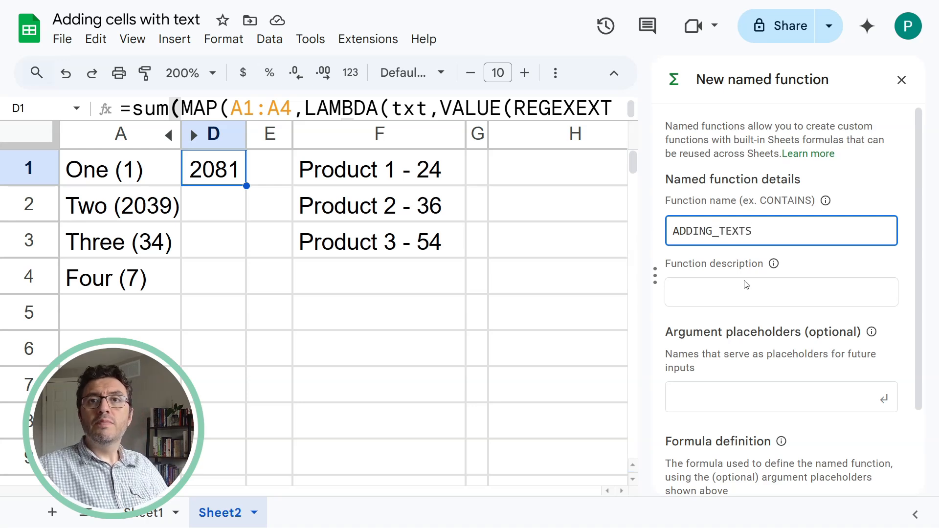
text(PS_)
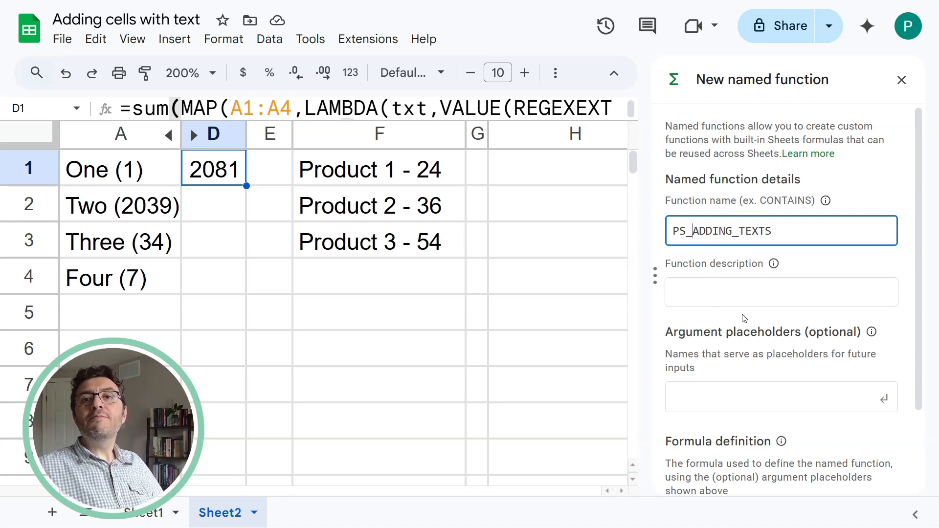
Describe the function as "Adds any number found hidden within texts".
click(689, 296)
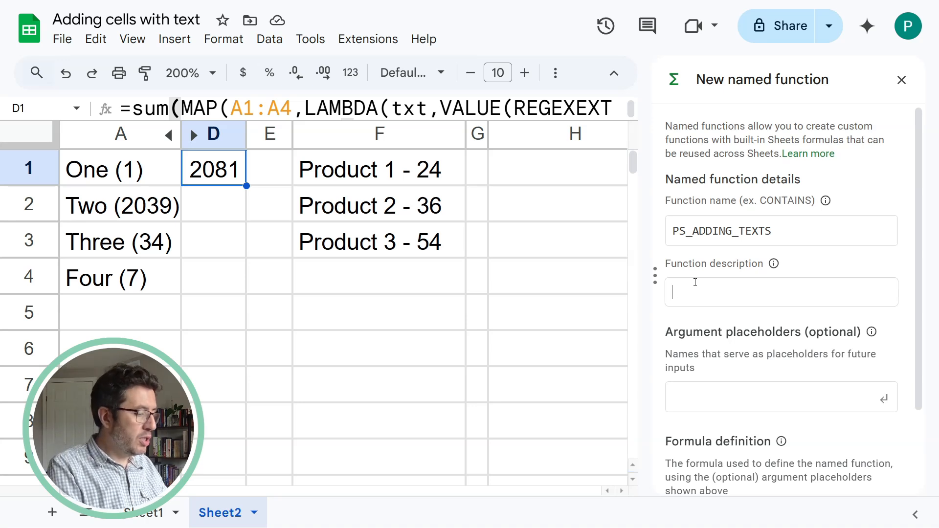
text(Ad)
key(BackSpace)
key(BackSpace)
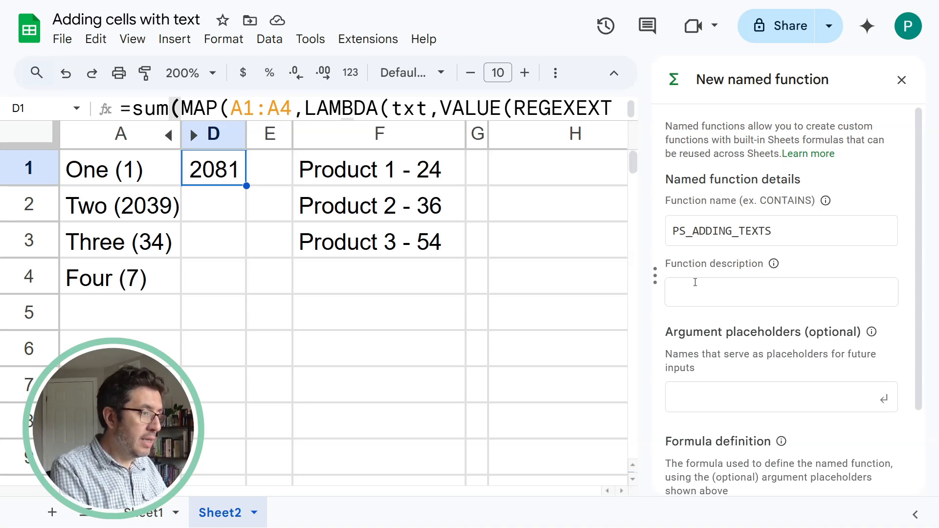
text(Adds  any nu)
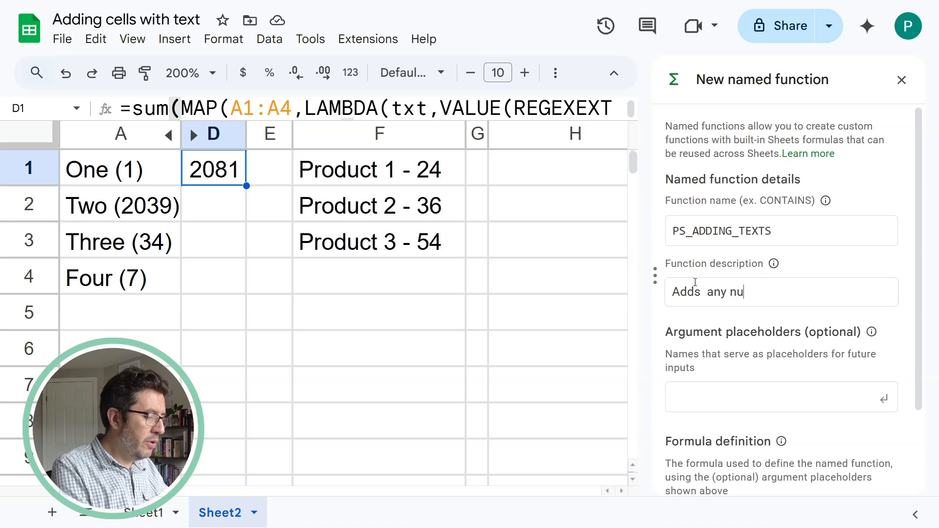
text(mber found hid)
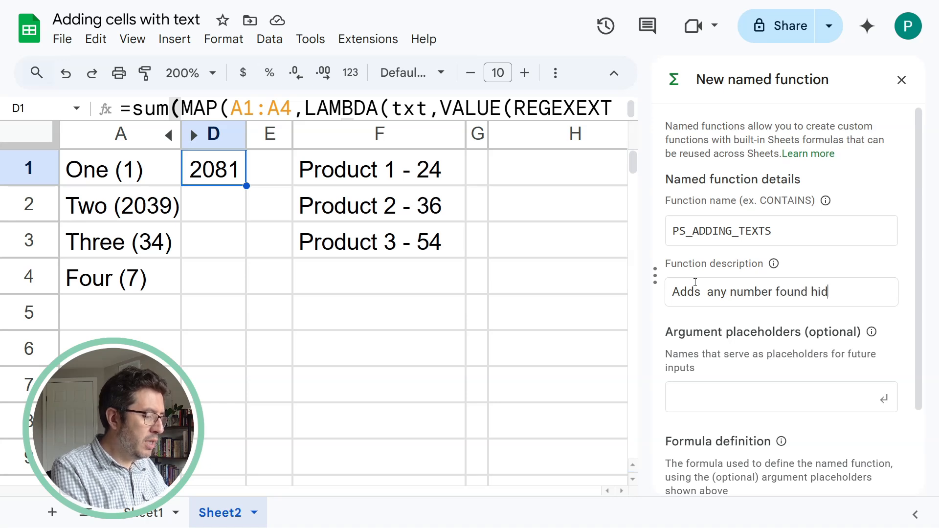
text(den within texts)
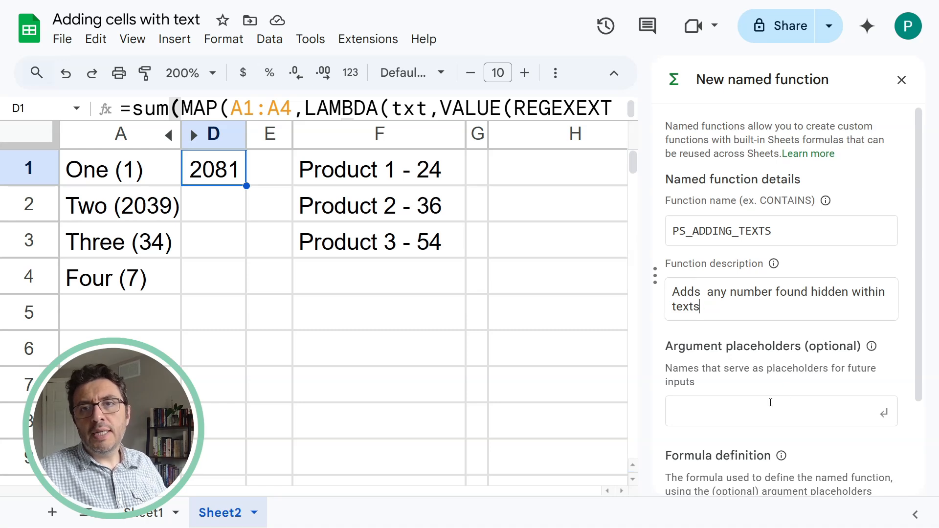
Add an argument placeholder named range to the new function.
scroll(803, 364, down, 3)
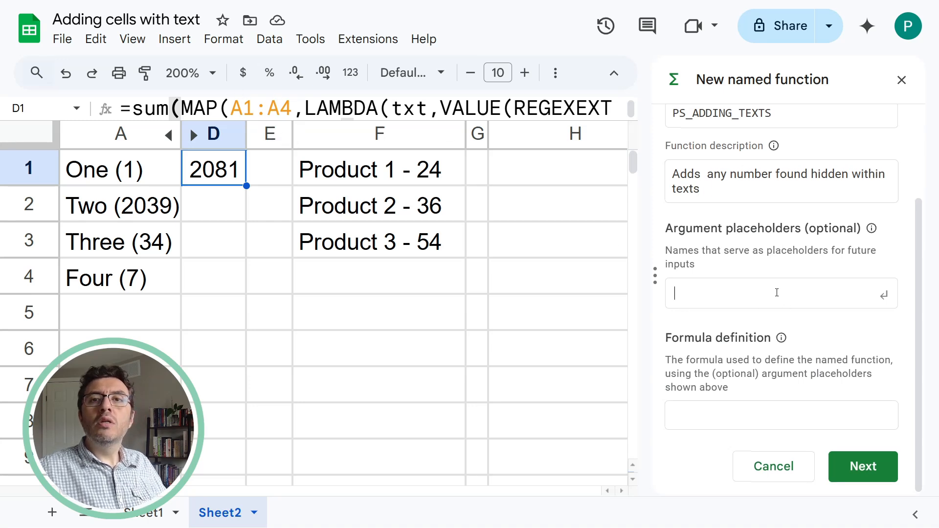
text(t)
text(ange)
click(883, 295)
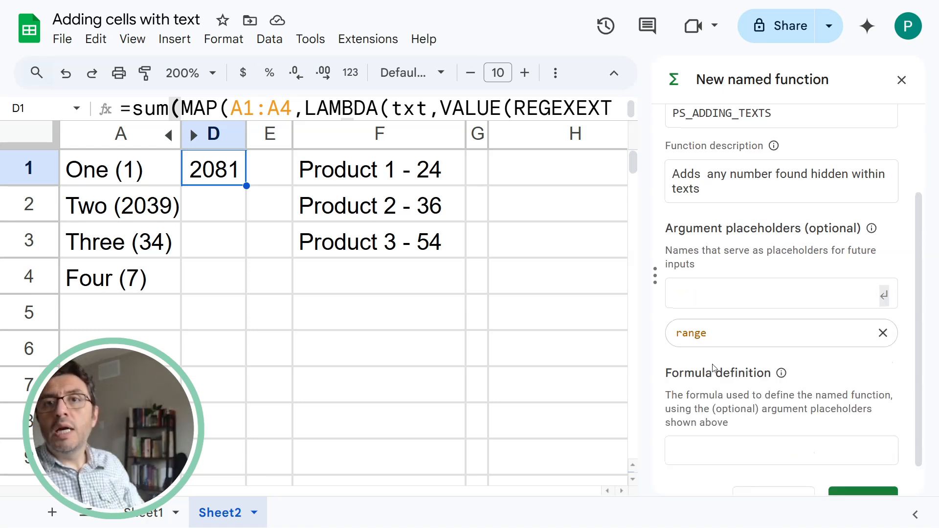
Copy D1's whole formula into the function's formula definition and replace A1:A4 there with the range placeholder.
scroll(733, 267, down, 1)
click(742, 409)
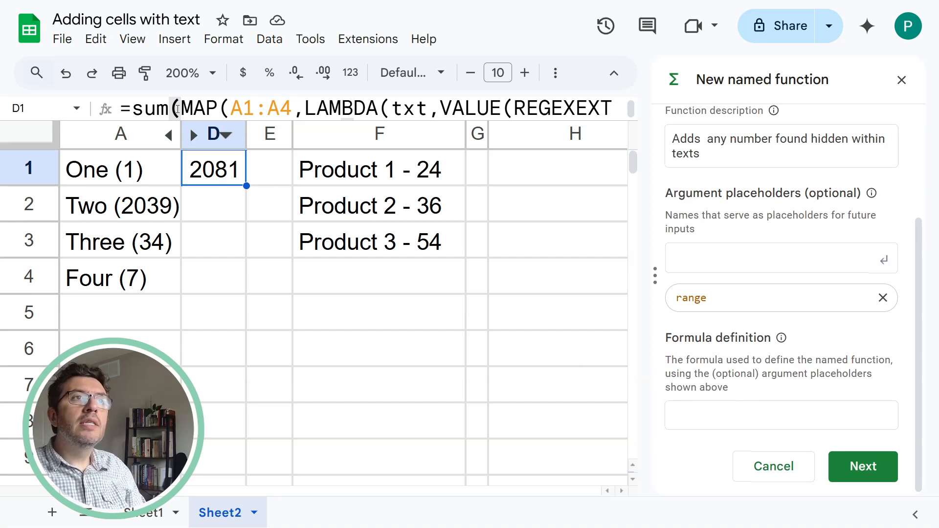
click(181, 108)
key(ctrl+a)
key(ctrl+c)
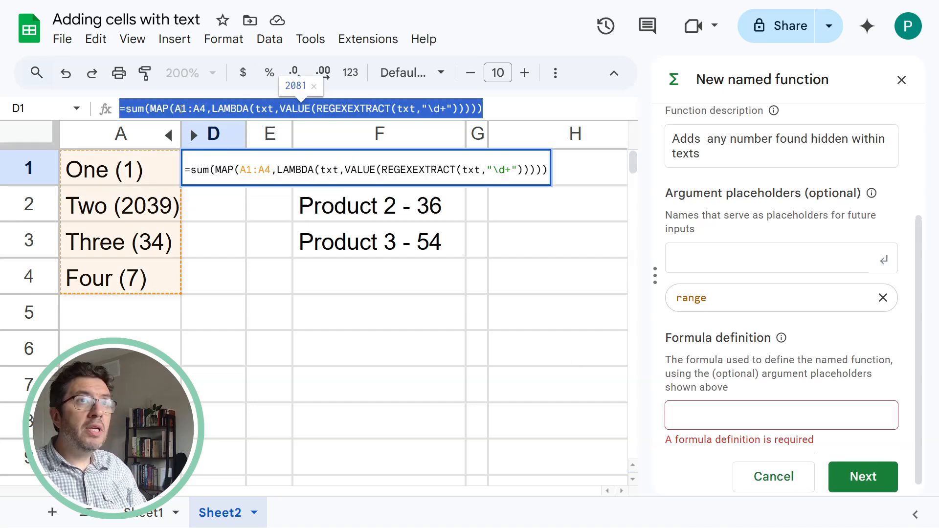
click(757, 424)
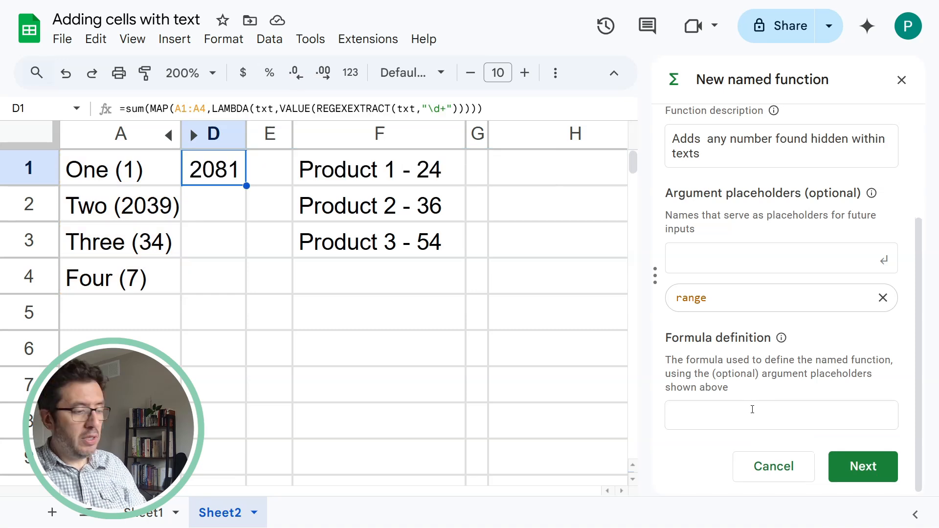
key(ctrl+v)
drag(760, 416, 725, 414)
text(range)
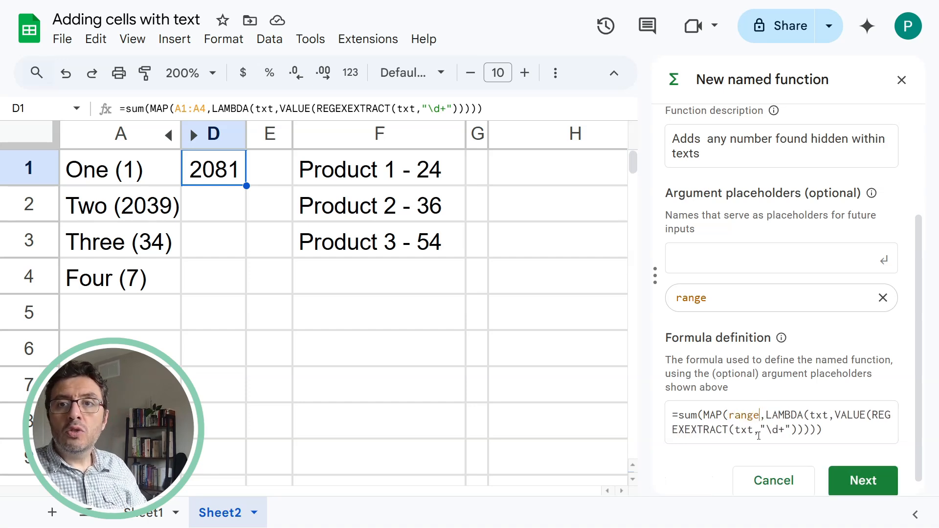
Describe the range argument as "Range of values to be added" with the example A2:A24, and create the function.
click(864, 464)
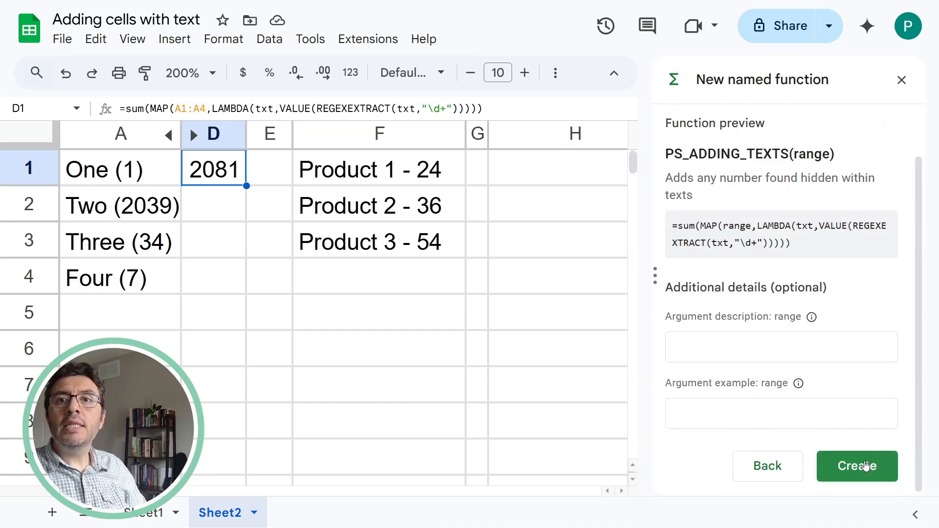
click(792, 344)
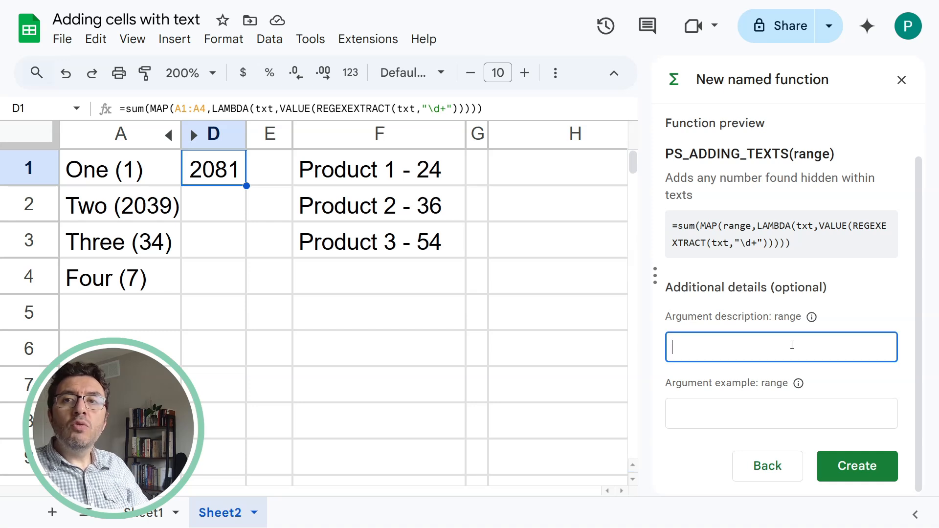
text(Ran)
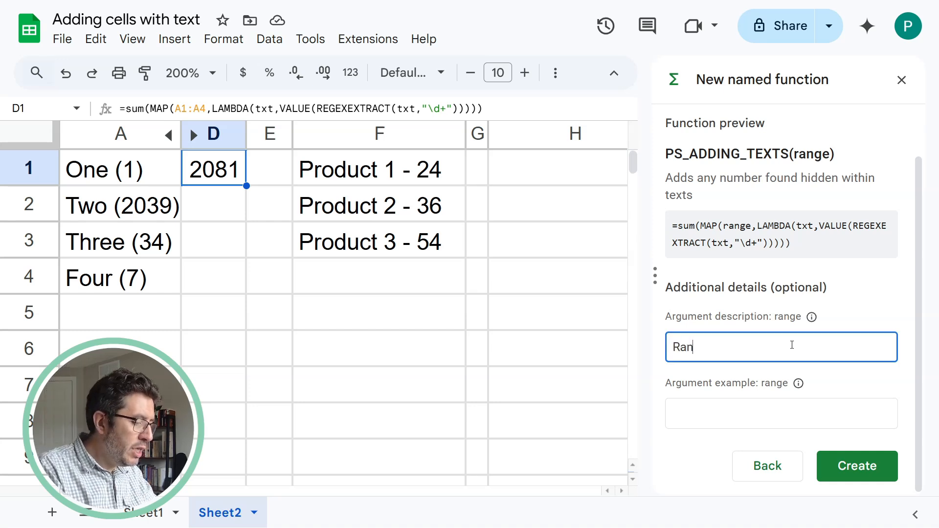
text(ge of values to be added)
click(772, 409)
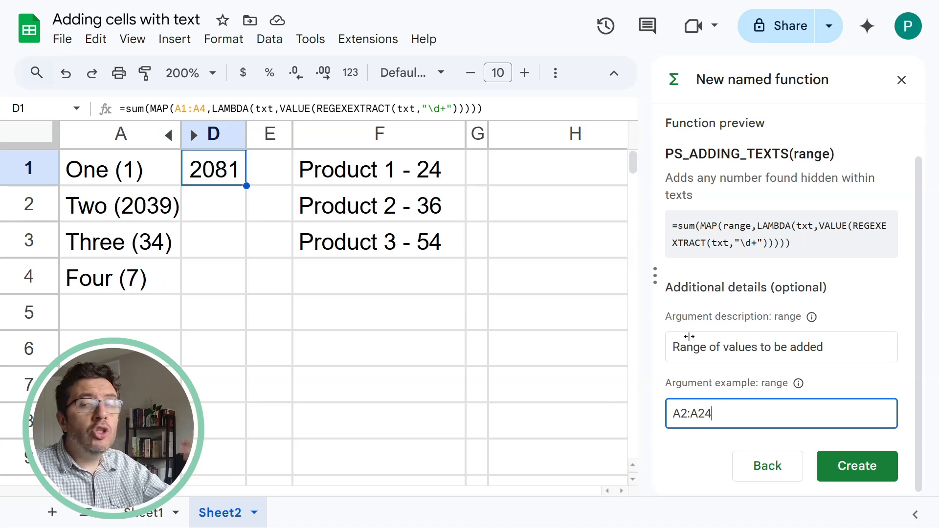
click(856, 462)
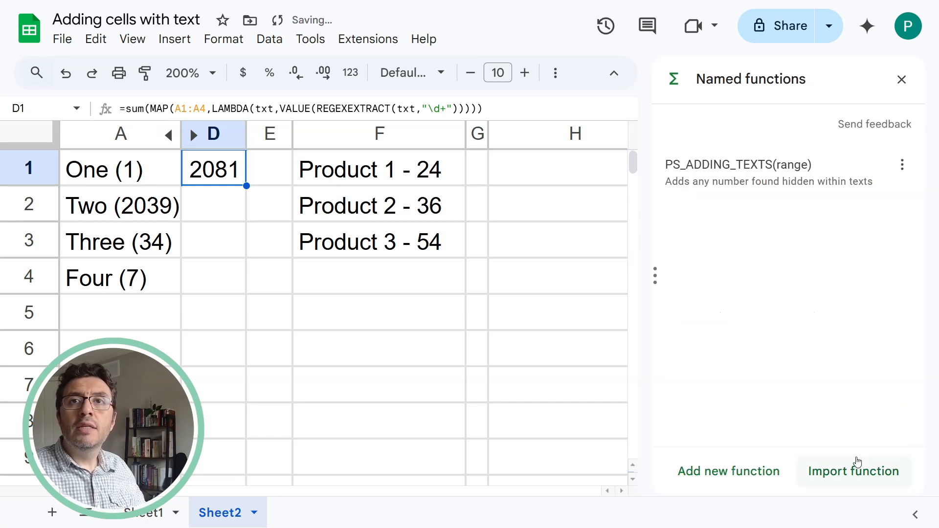
Insert an empty column before the product list in column F.
click(260, 169)
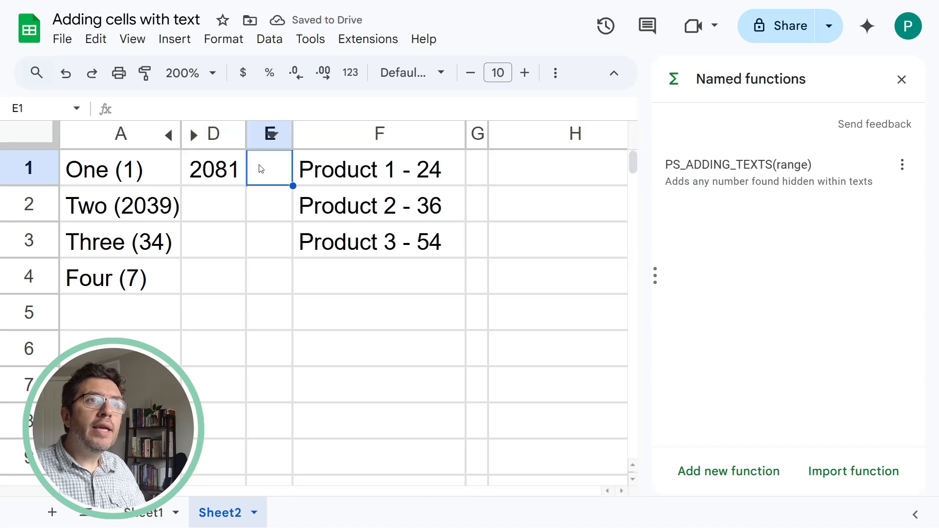
right_click(337, 134)
click(391, 212)
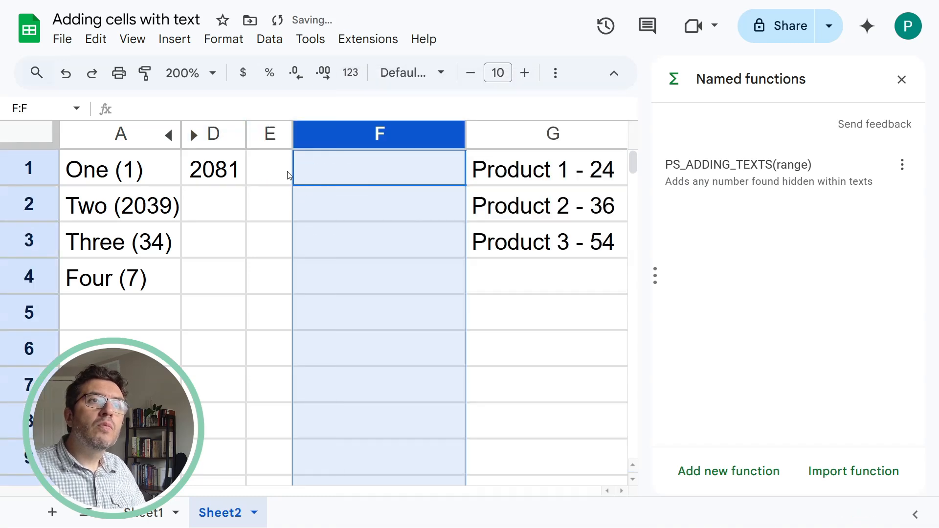
Enter =PS_ADDING_TEXTS(A1:A) in cell E1 using the new named function.
click(266, 169)
text(=PS)
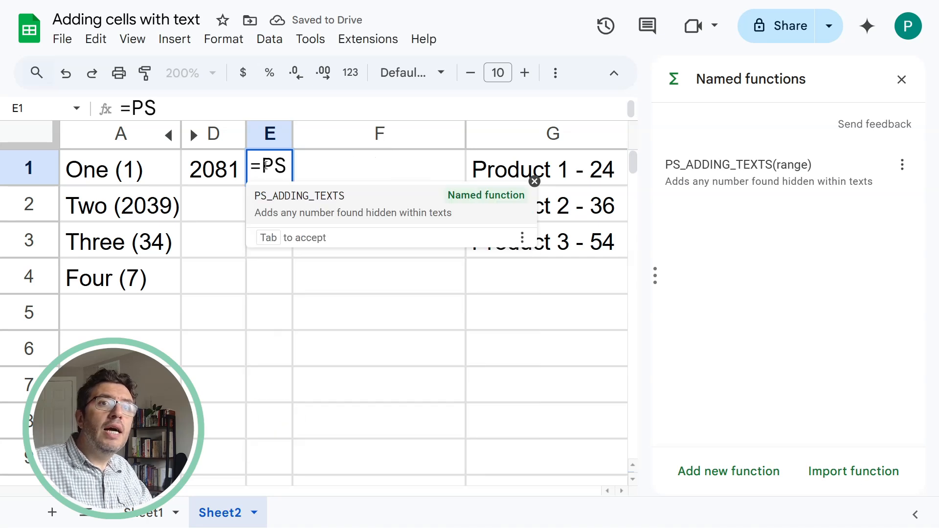
click(332, 213)
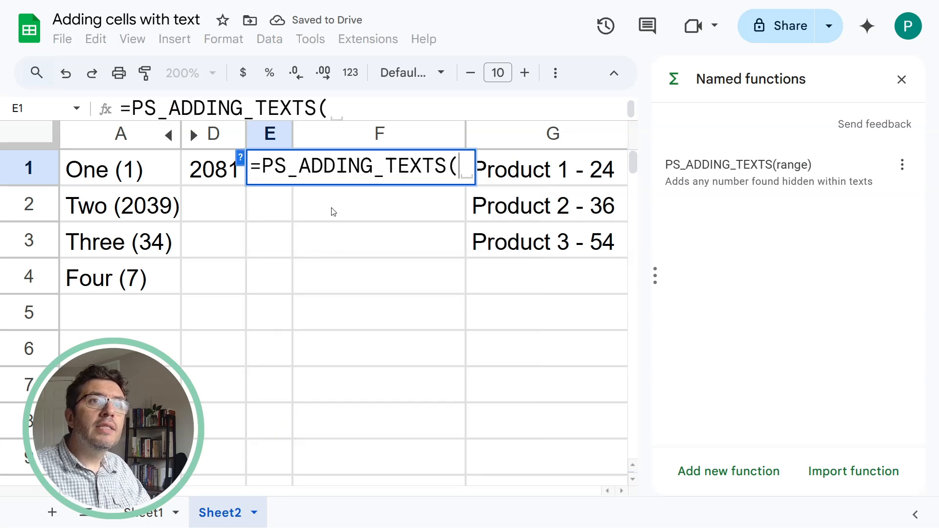
drag(137, 174, 118, 384)
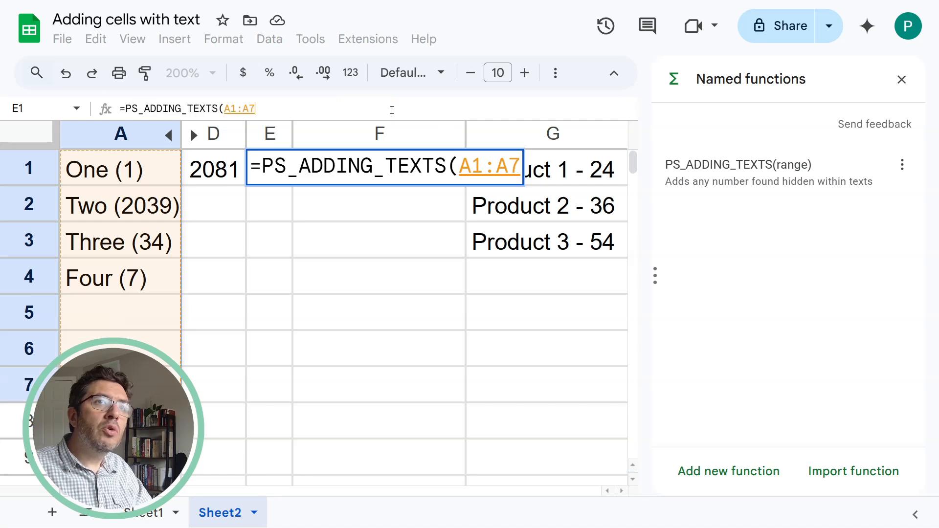
key(BackSpace)
text())
key(Return)
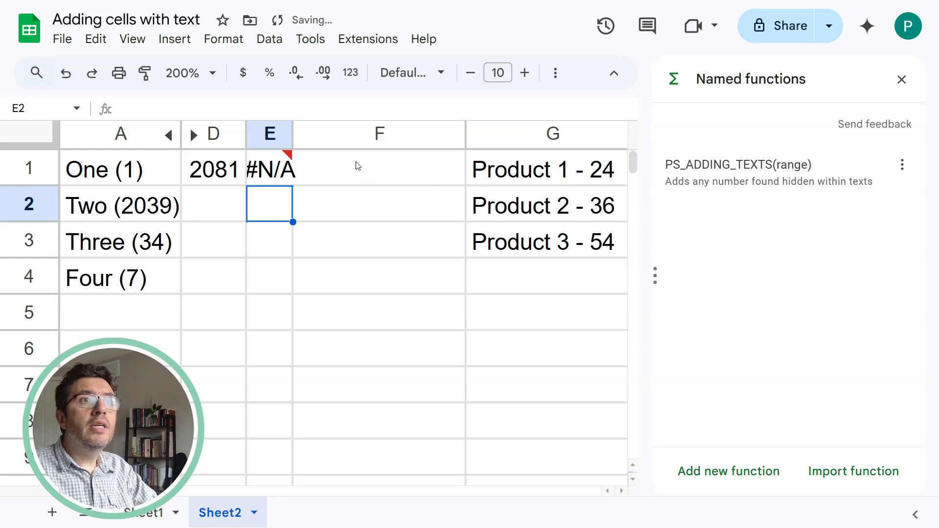
Widen column E and limit the range in E1's PS_ADDING_TEXTS formula to A1:A4.
drag(292, 134, 359, 135)
click(308, 168)
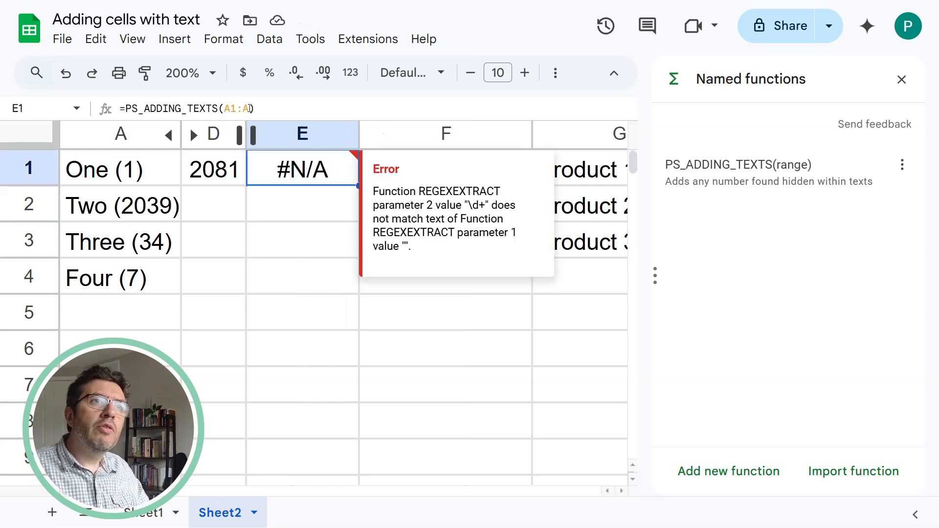
click(251, 108)
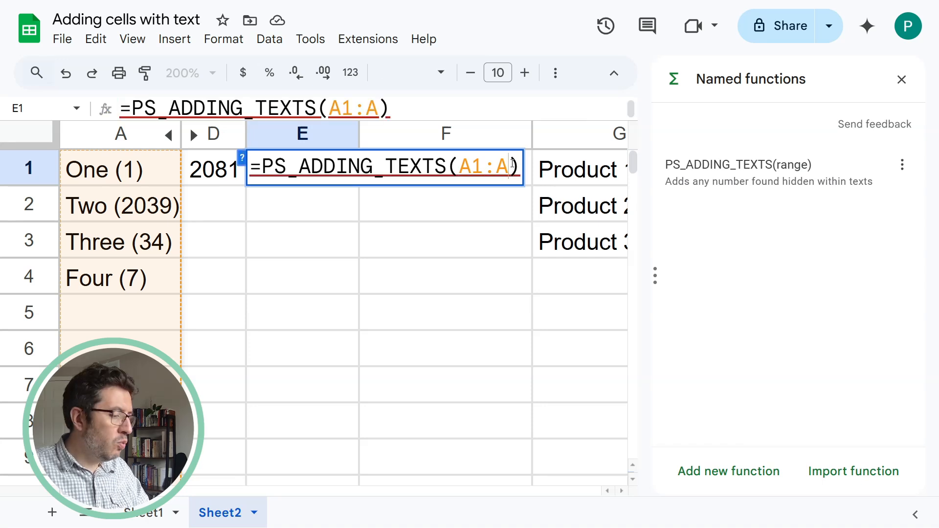
text(4)
key(Return)
click(314, 176)
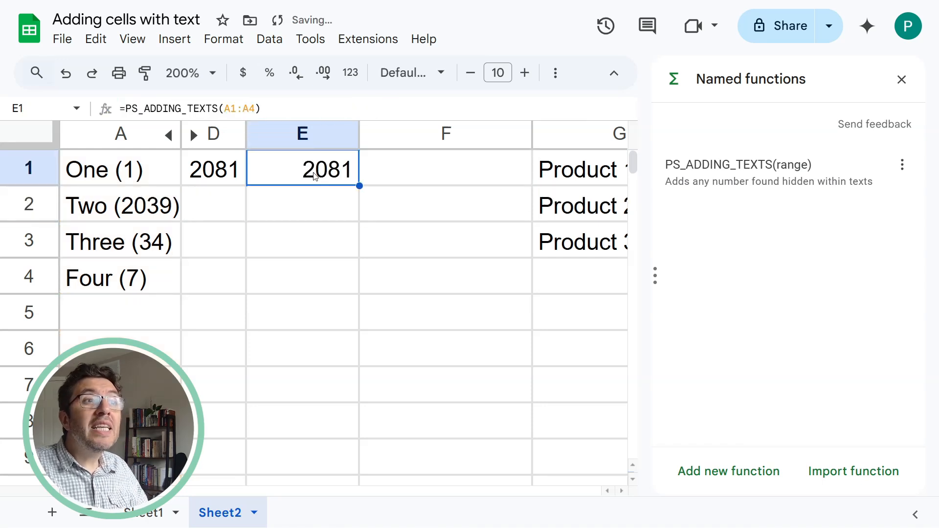
Extend the MAP range in D1's formula to A1:A7 to include the blank cells below the list.
click(118, 312)
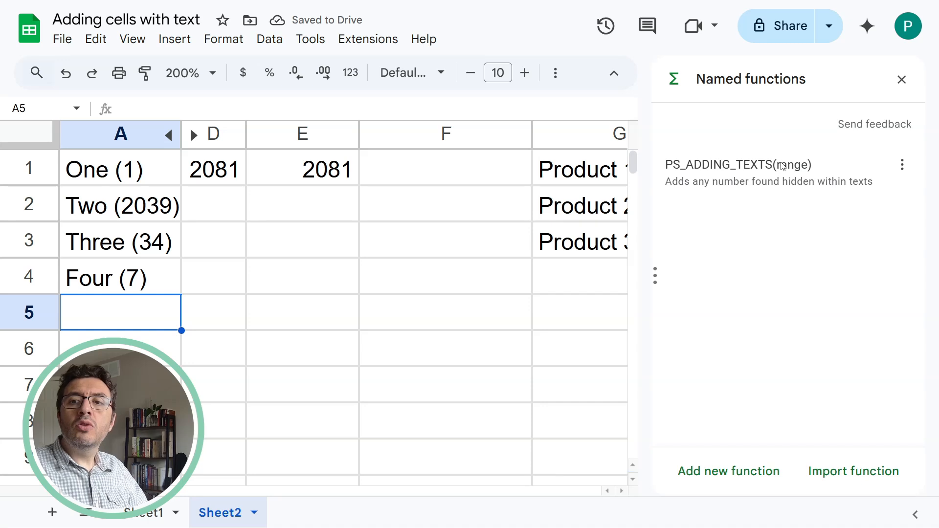
click(198, 171)
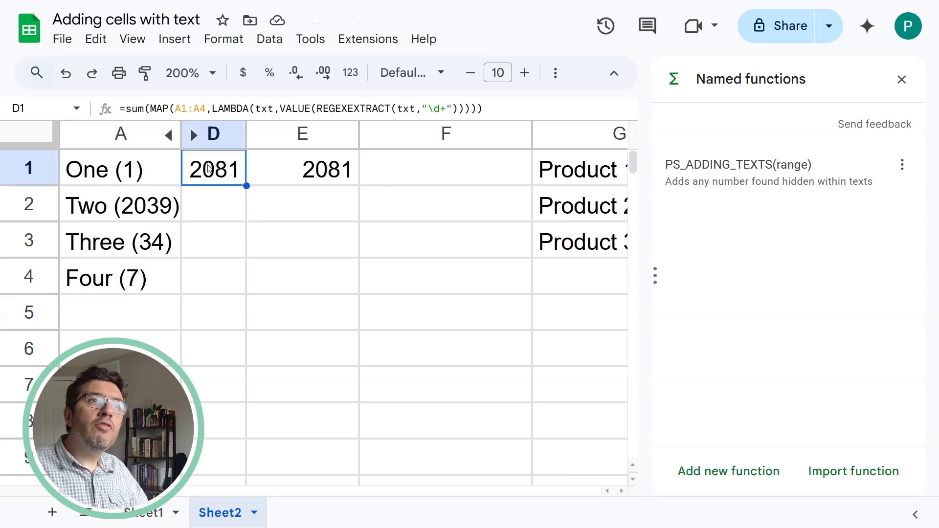
click(202, 108)
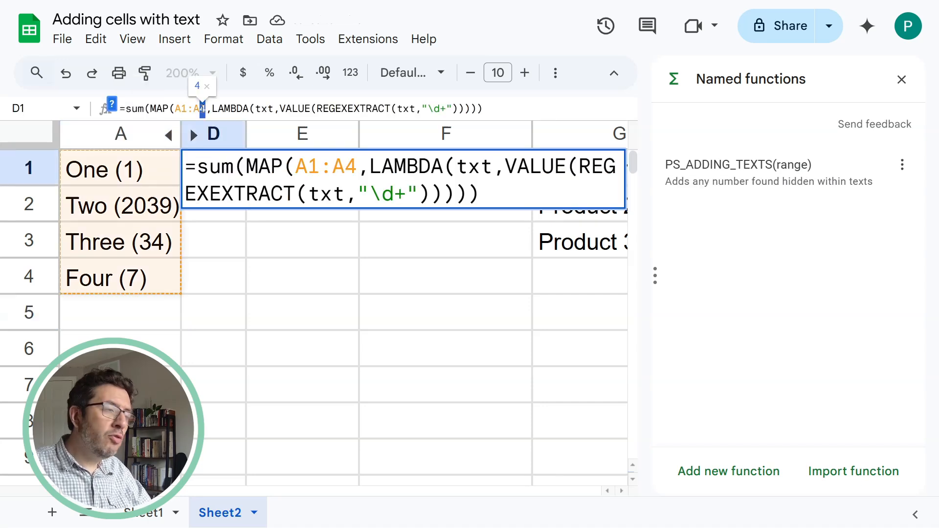
text(7)
key(Return)
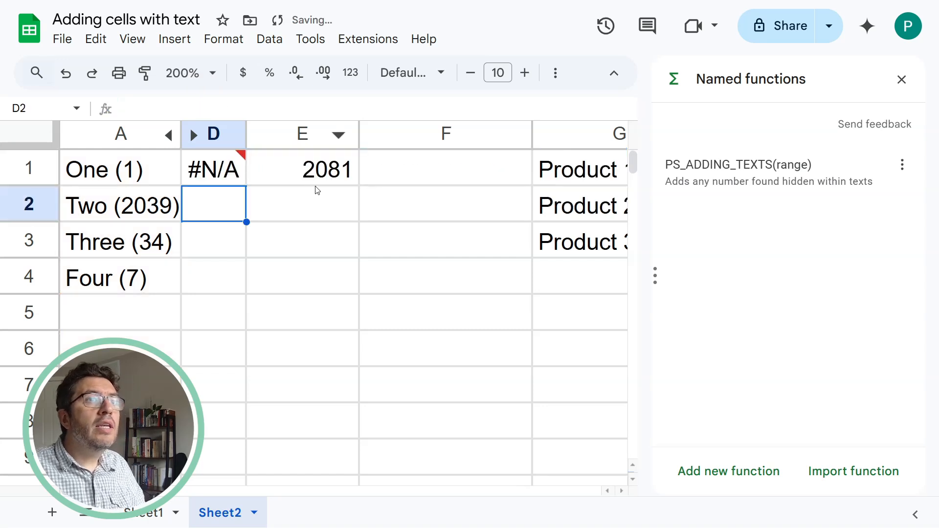
Wrap the VALUE(REGEXEXTRACT()) part of D1's formula in IFERROR with 0 as the fallback, and reject the suggested autofill.
click(232, 169)
mouse_move(232, 169)
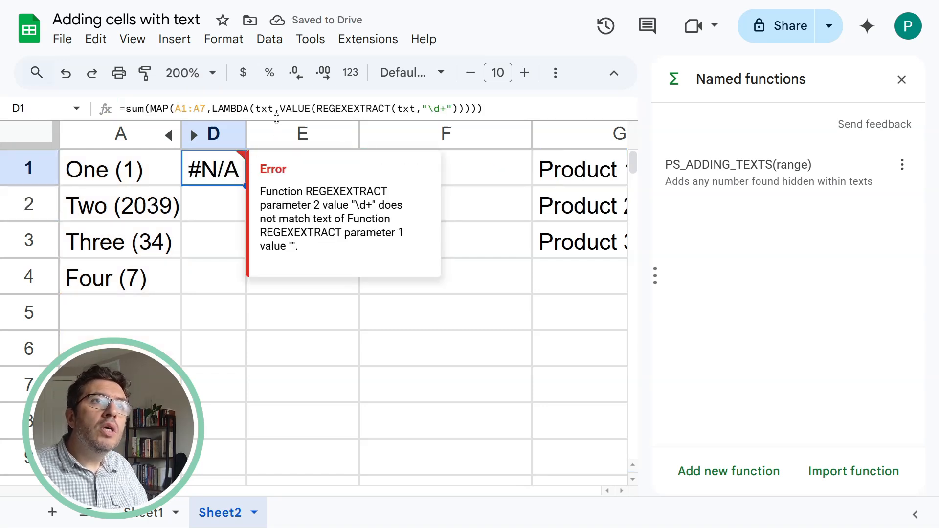
drag(288, 121, 296, 139)
drag(317, 108, 446, 109)
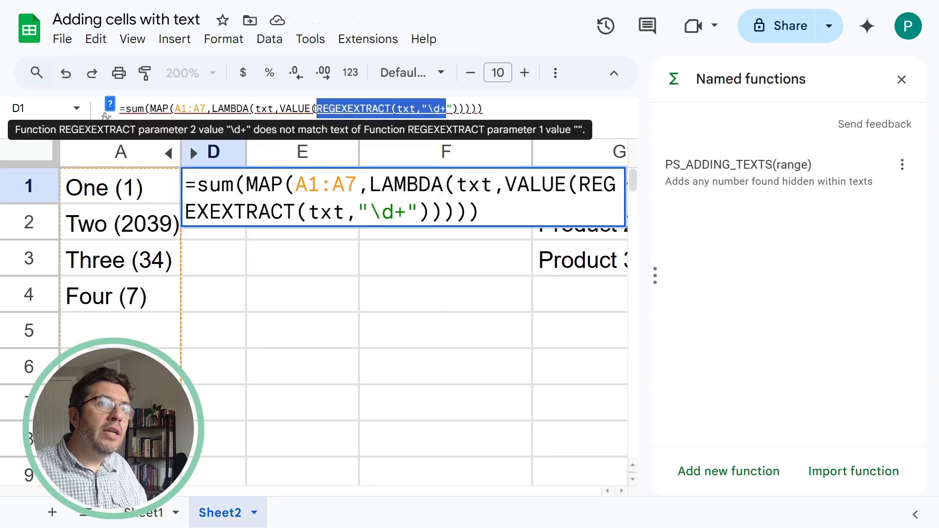
click(279, 108)
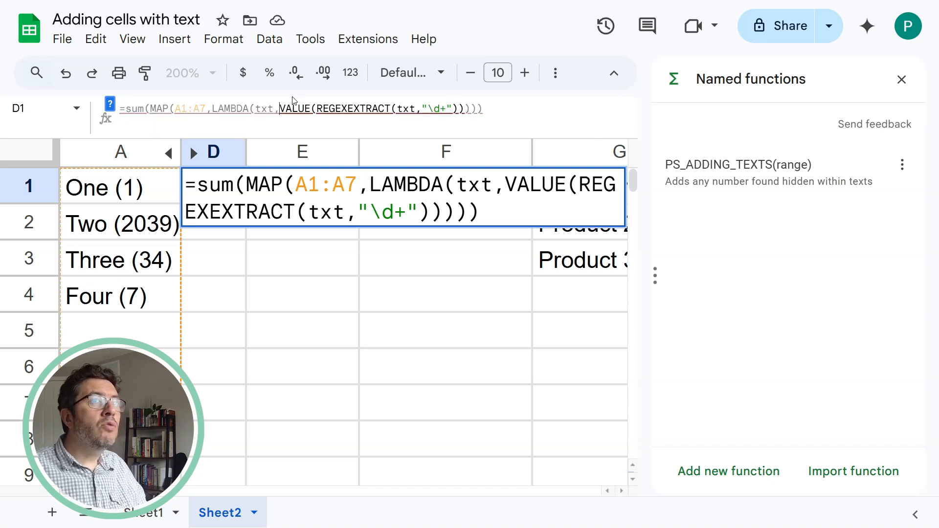
text(IF)
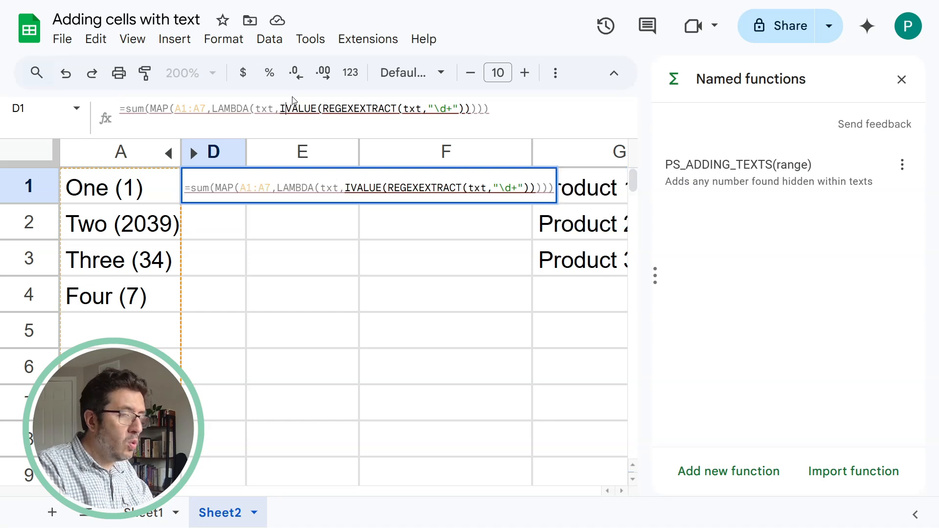
text(EROR)
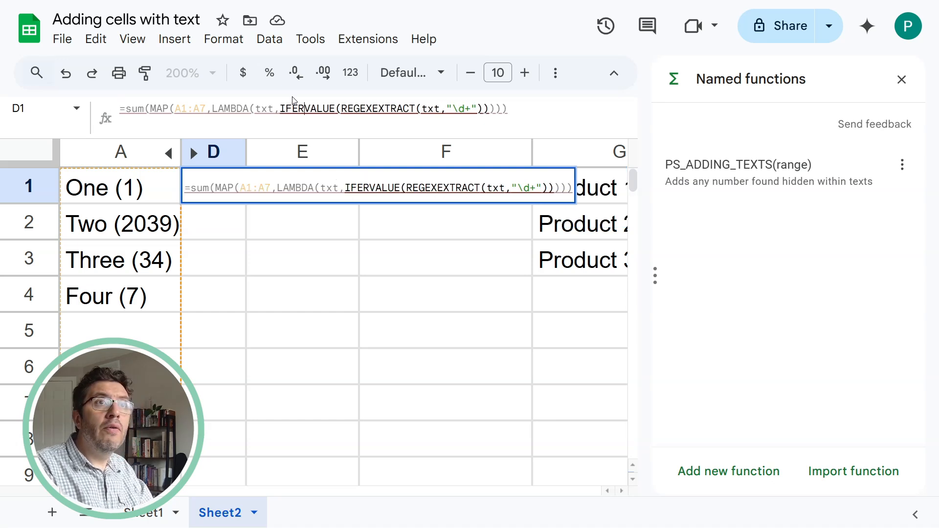
key(BackSpace)
key(BackSpace)
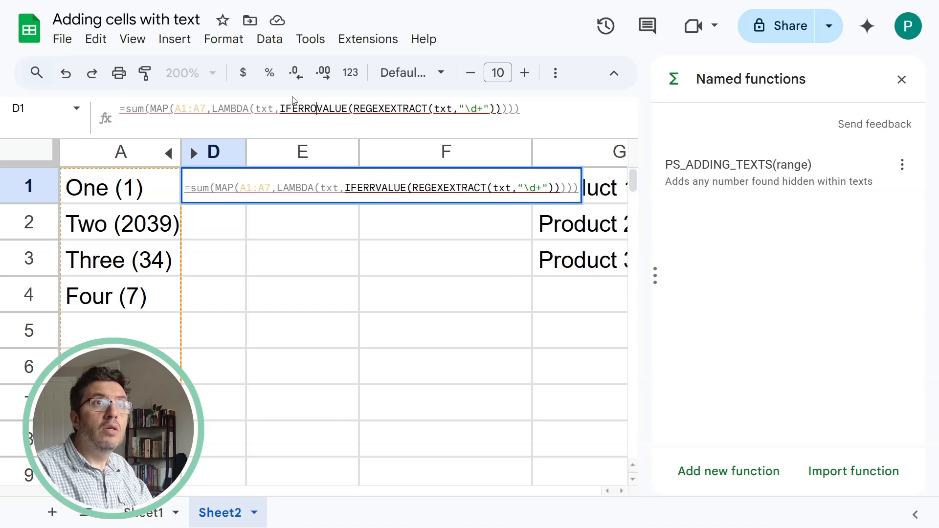
text(ROR()
key(End)
key(Left)
key(Left)
key(Left)
text(,0))
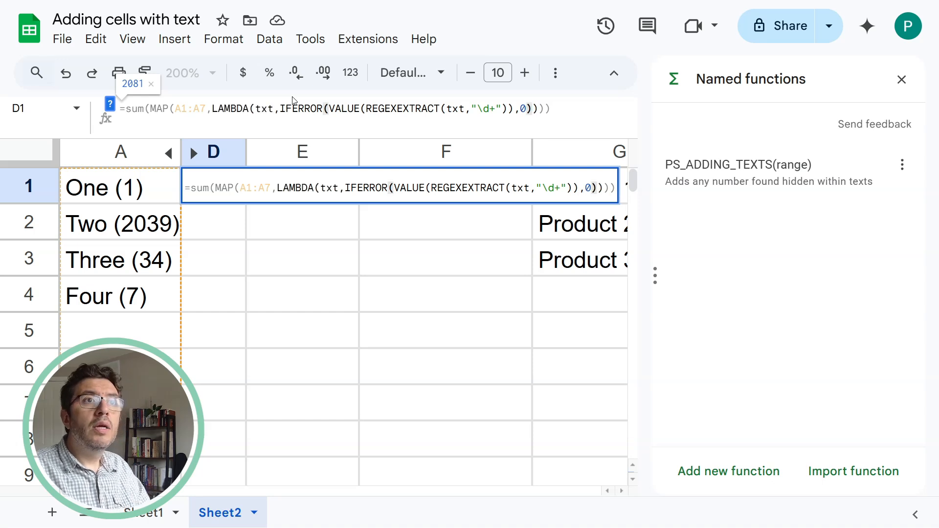
key(Return)
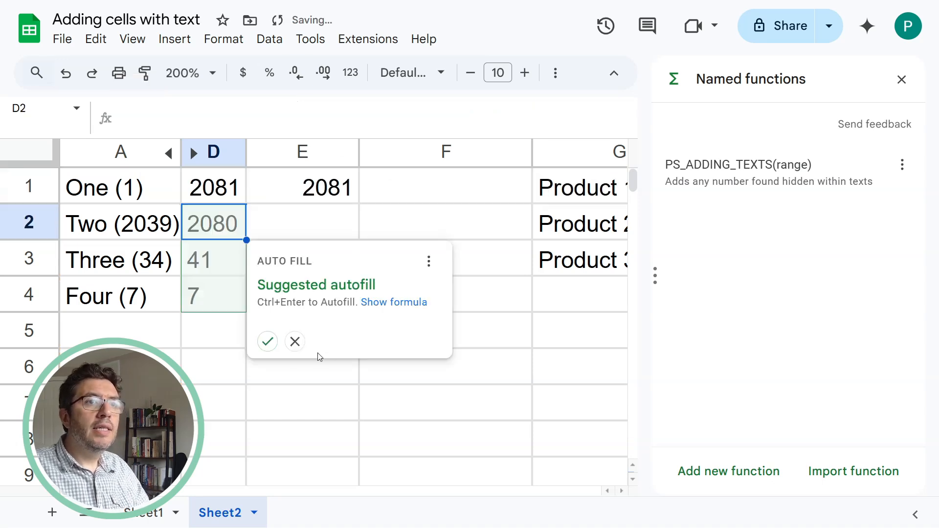
click(295, 342)
Copy D1's whole IFERROR formula and paste it over the formula definition of the PS_ADDING_TEXTS named function.
click(222, 186)
click(300, 183)
click(217, 191)
drag(567, 108, 120, 109)
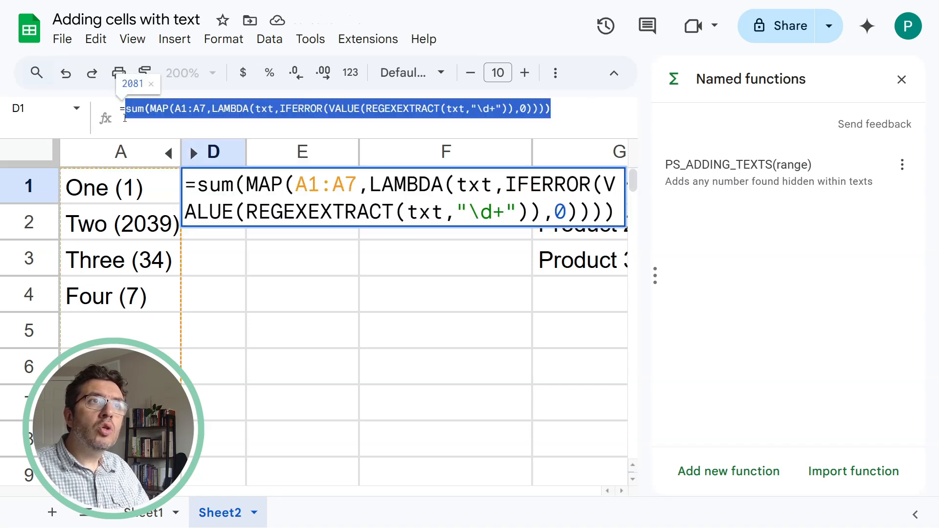
click(902, 164)
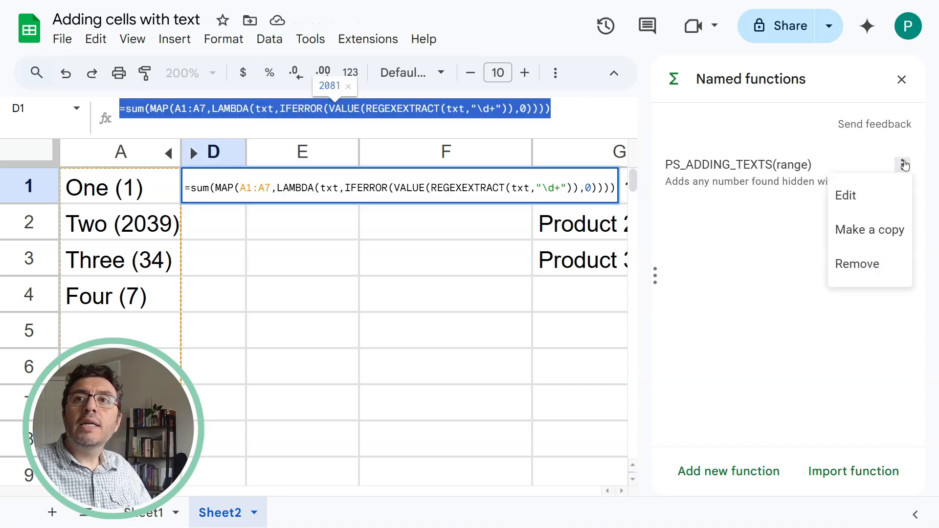
click(859, 194)
scroll(788, 318, down, 3)
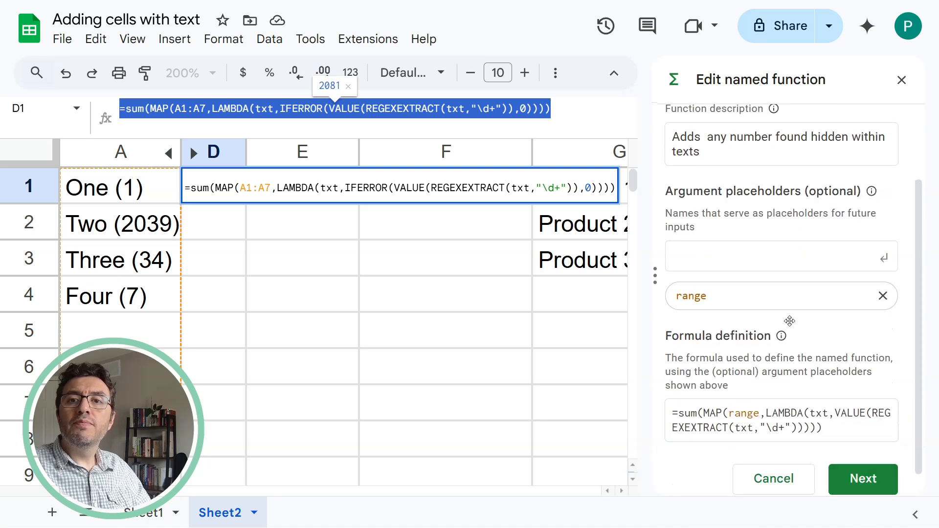
click(848, 419)
key(ctrl+a)
text(=sum(MAP(A1:A7,LAMBDA(txt,IFERROR(VALUE(REGEXTRACT(txt,"\d+")),0)))))
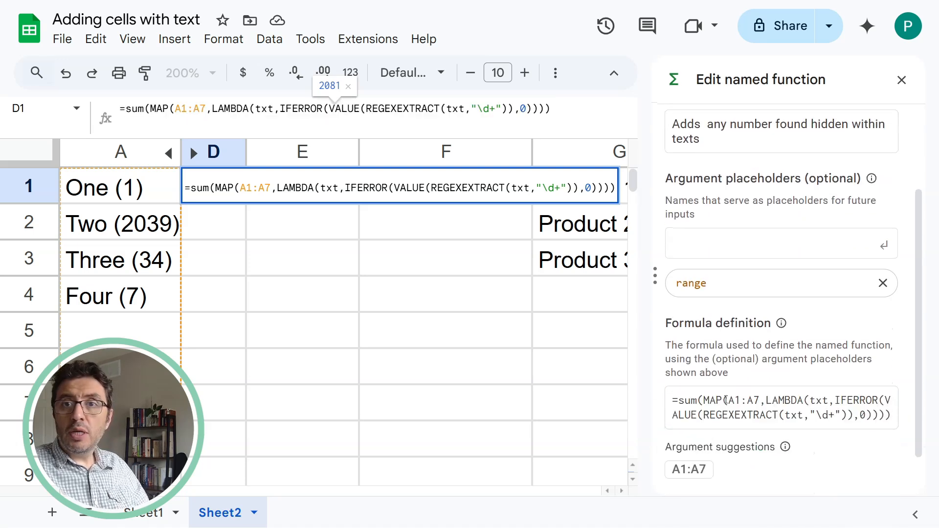
Replace A1:A7 with the range placeholder in the named function's formula definition and save the updated function.
drag(760, 401, 730, 401)
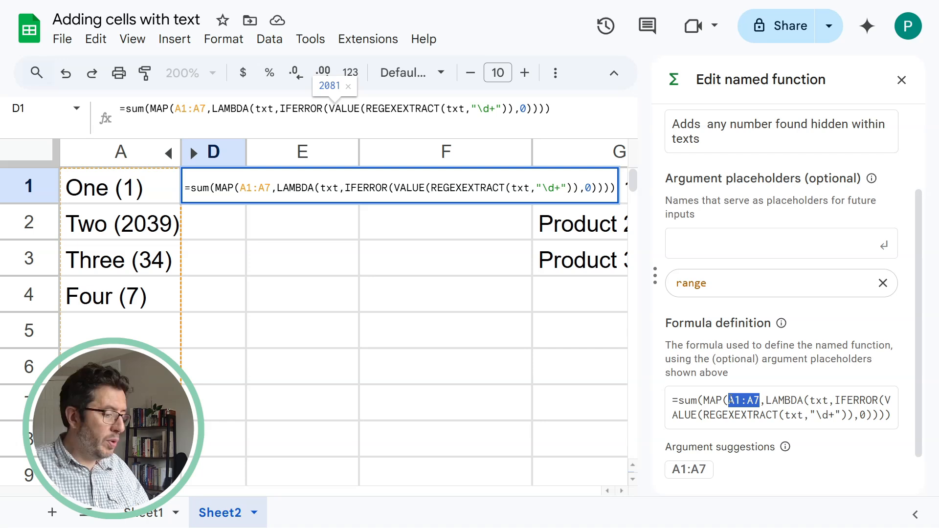
text(RA)
key(BackSpace)
key(BackSpace)
text(range)
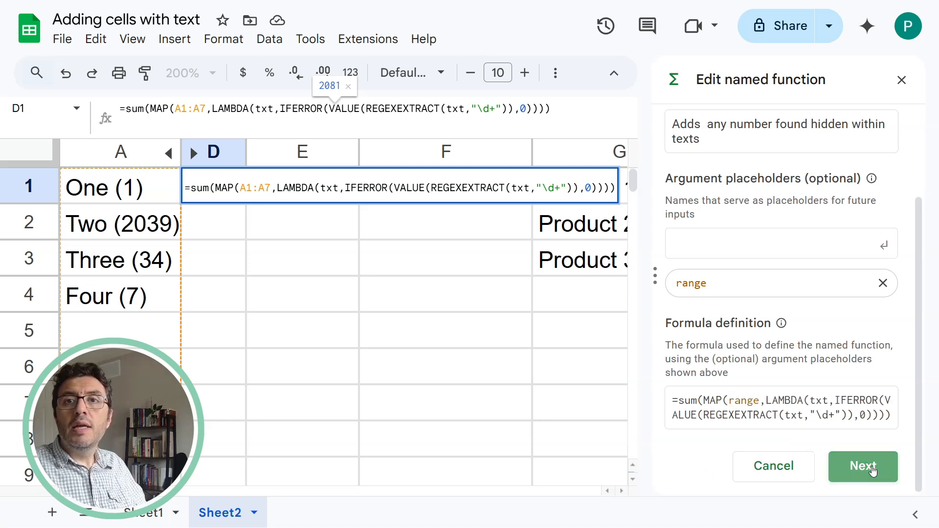
click(872, 471)
click(863, 465)
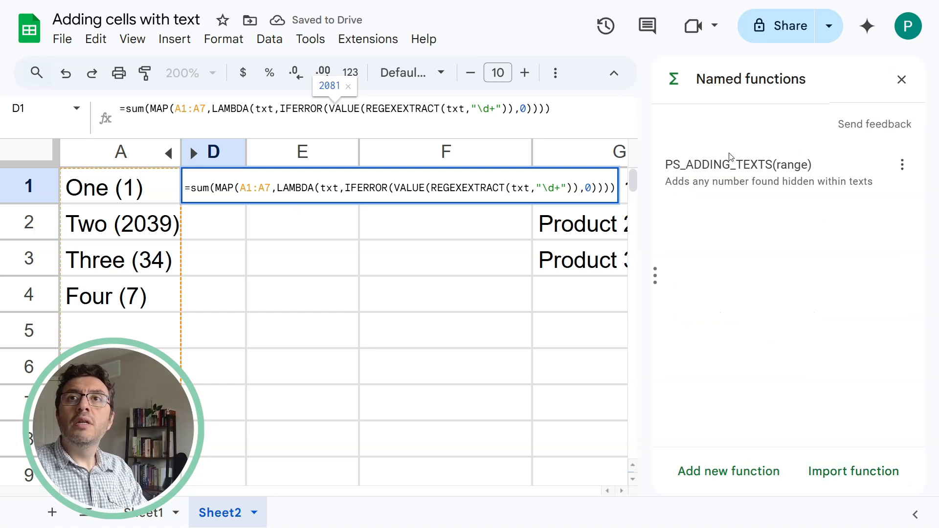
Change the range in E1's PS_ADDING_TEXTS formula to the open-ended A1:A.
click(303, 188)
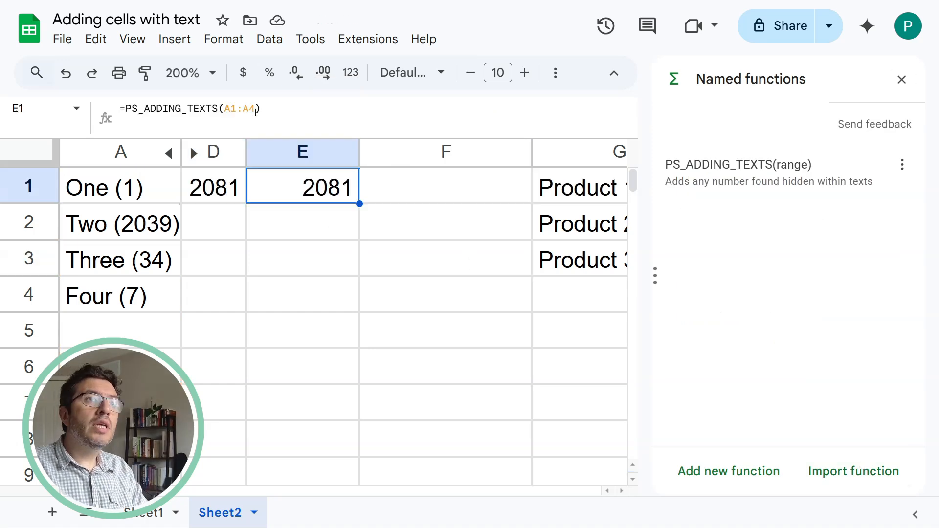
click(255, 111)
key(BackSpace)
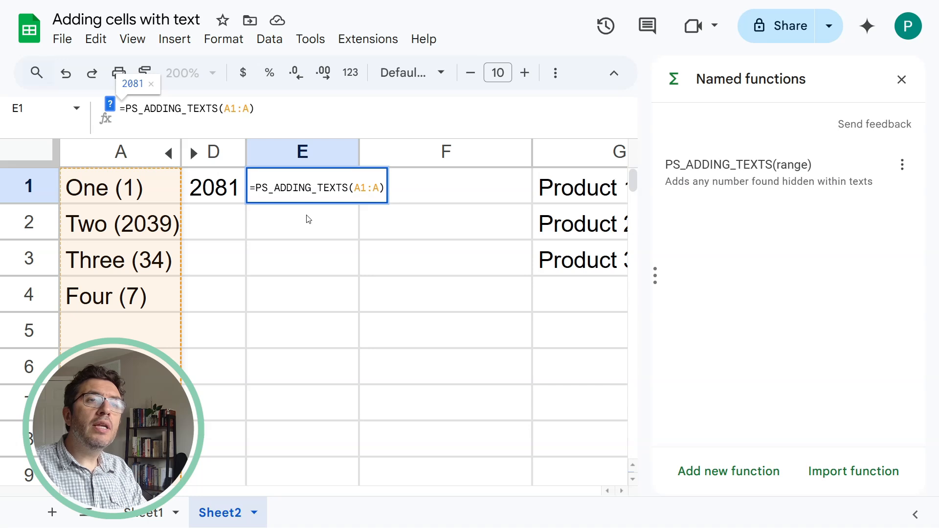
key(Return)
click(296, 186)
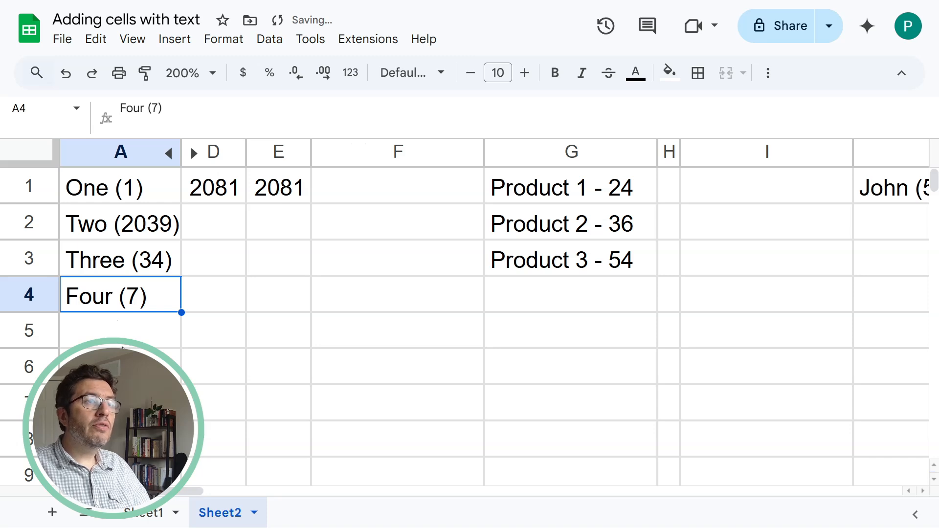
Try the plain number 24 in cell A5 below the list, and clear the cell again.
click(123, 330)
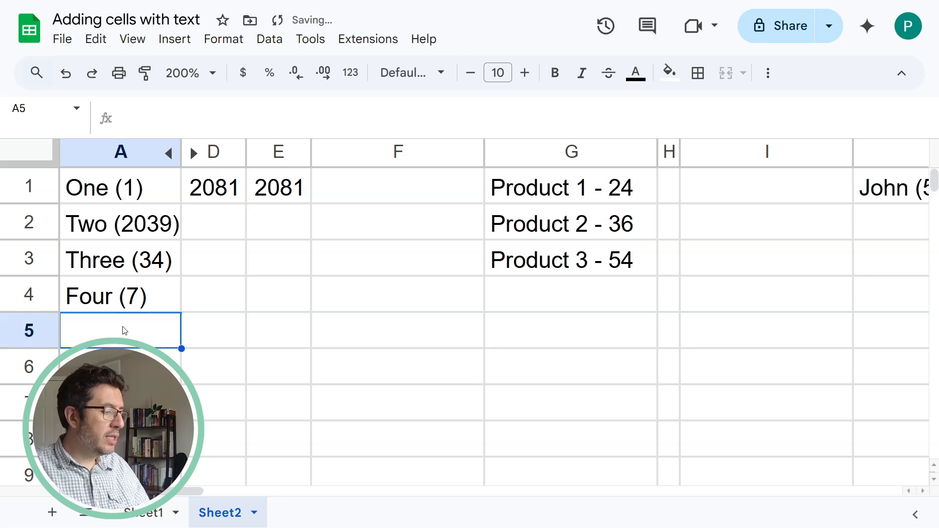
text(24)
key(Return)
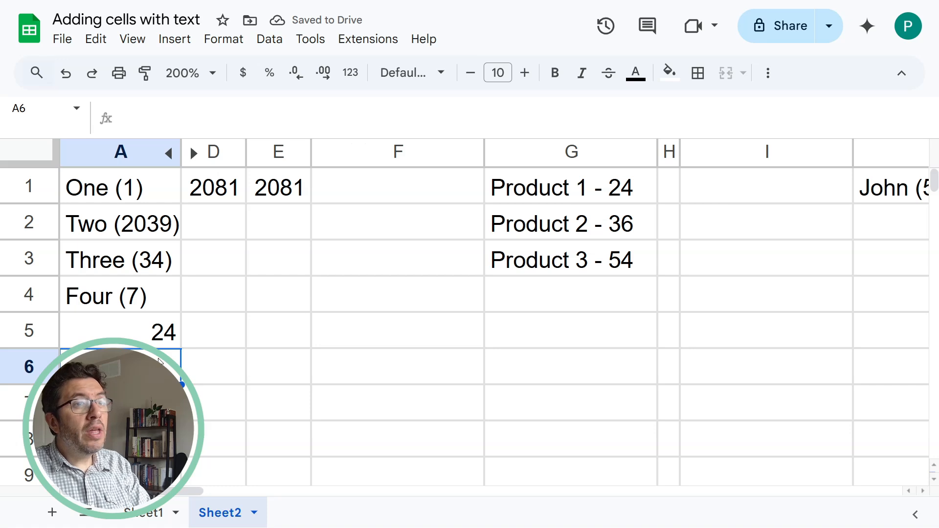
click(151, 333)
key(Delete)
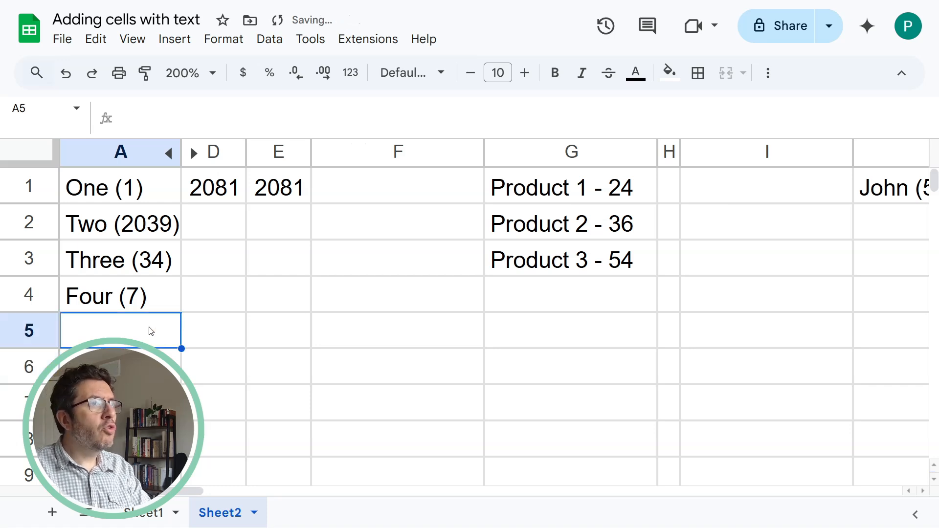
Narrow the empty column F and widen column H beside the product list.
drag(154, 184, 154, 301)
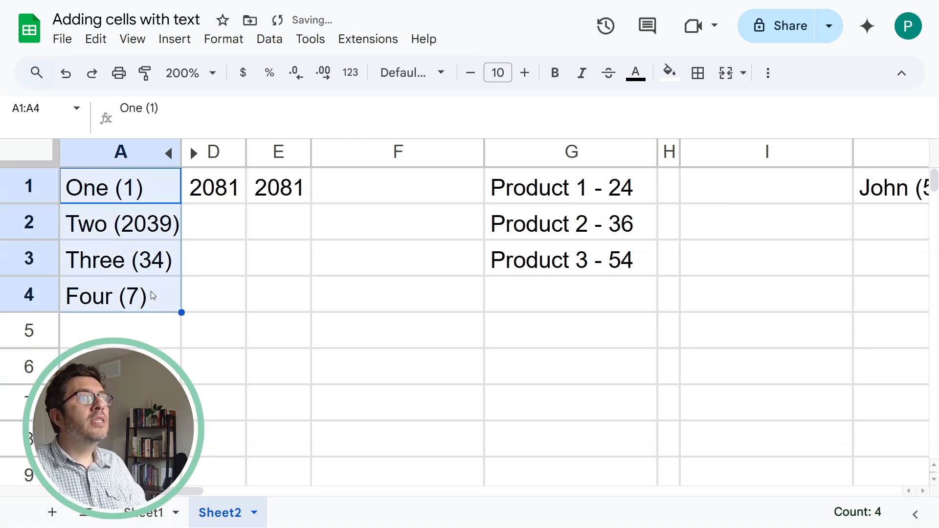
drag(483, 152, 335, 152)
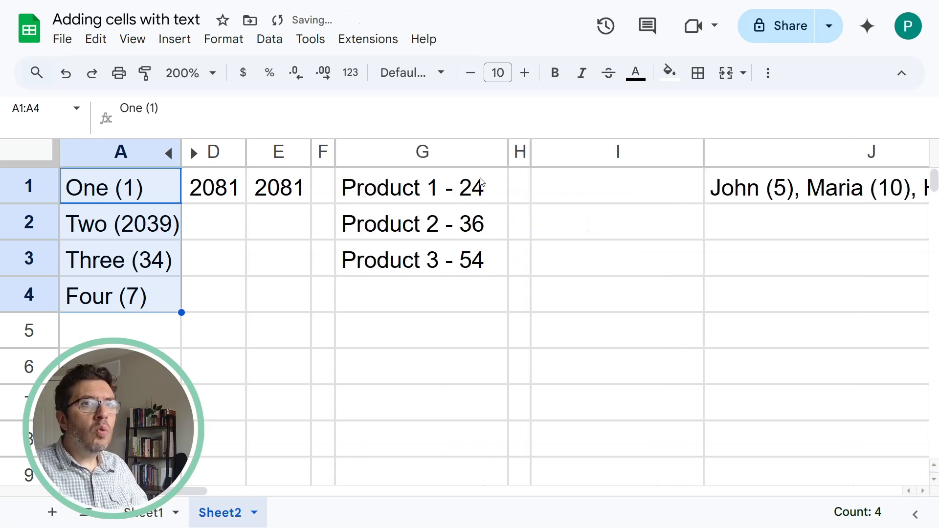
drag(481, 182, 476, 266)
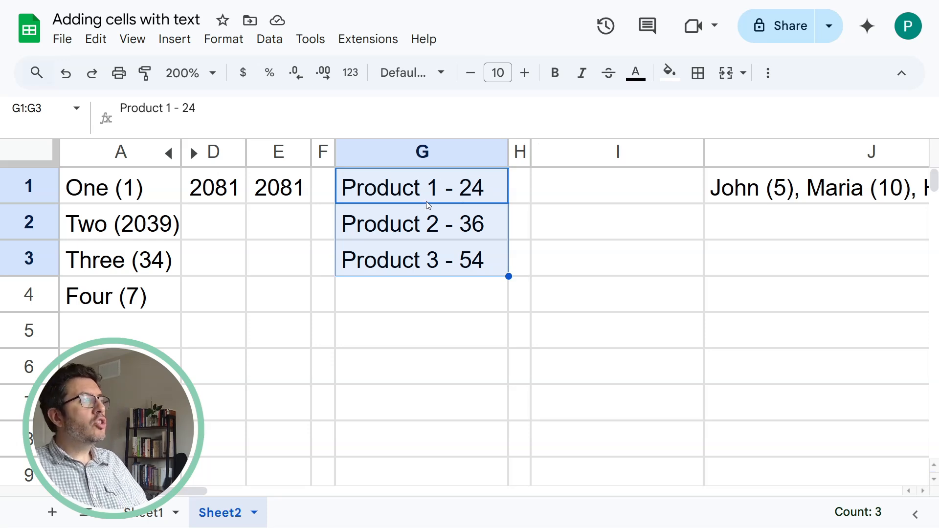
drag(533, 151, 581, 150)
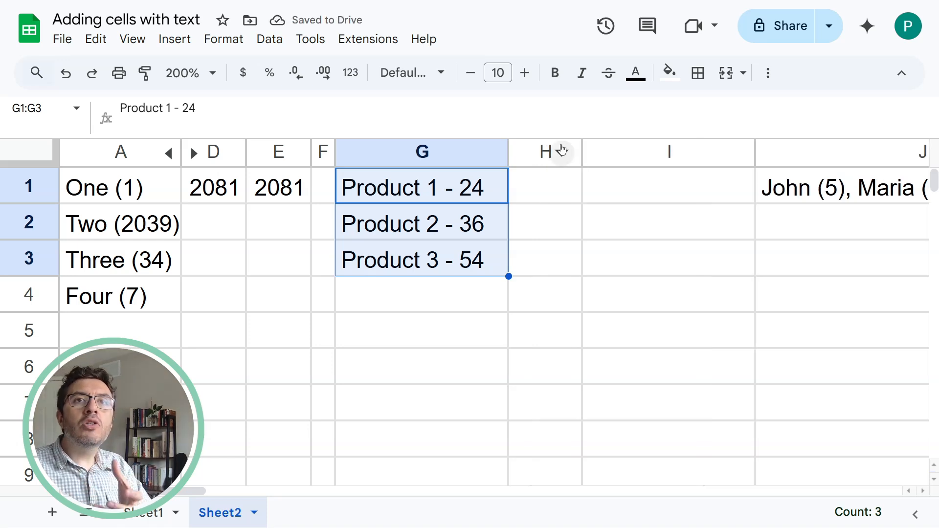
Copy the full formula text from D1 and paste it into cell H1 beside the product list.
click(219, 195)
click(550, 108)
drag(551, 108, 118, 109)
key(ctrl+c)
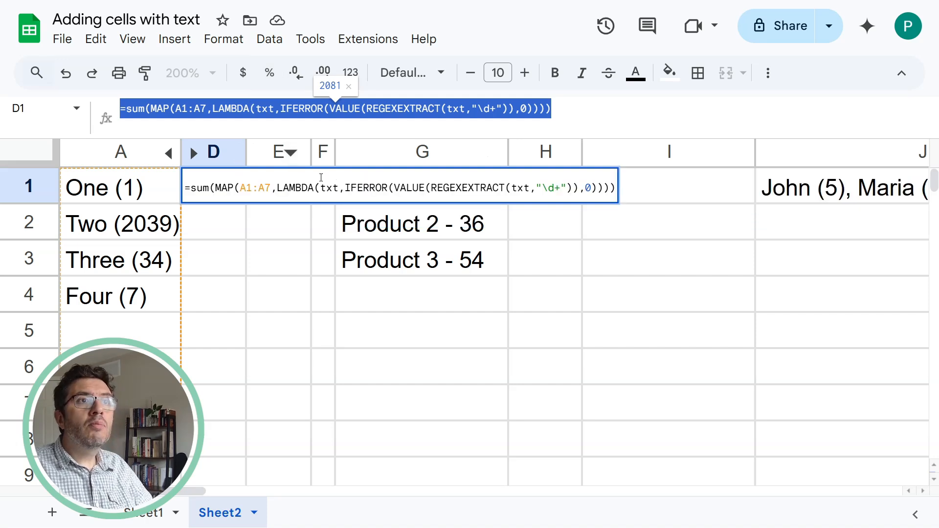
key(Escape)
click(545, 195)
double_click(543, 192)
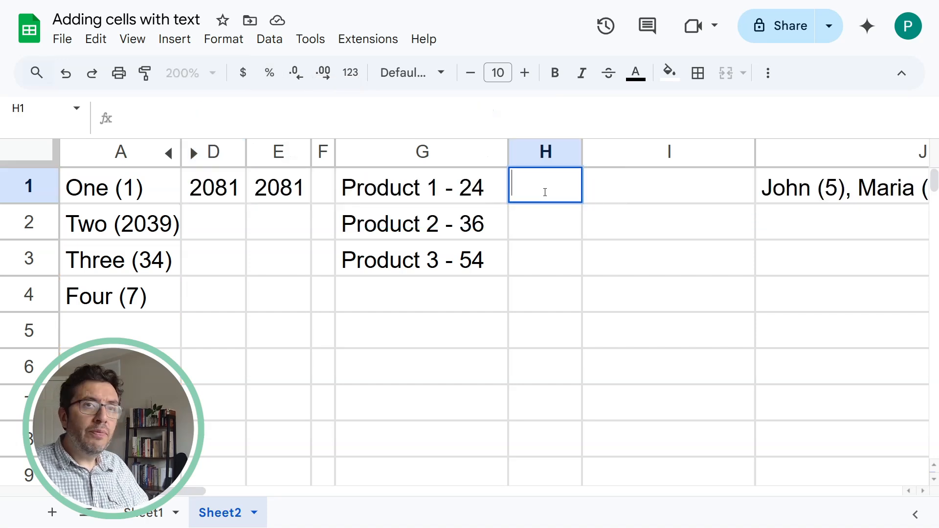
key(ctrl+v)
Change the MAP range in H1's formula to G1:G7 and commit it.
drag(650, 183, 628, 184)
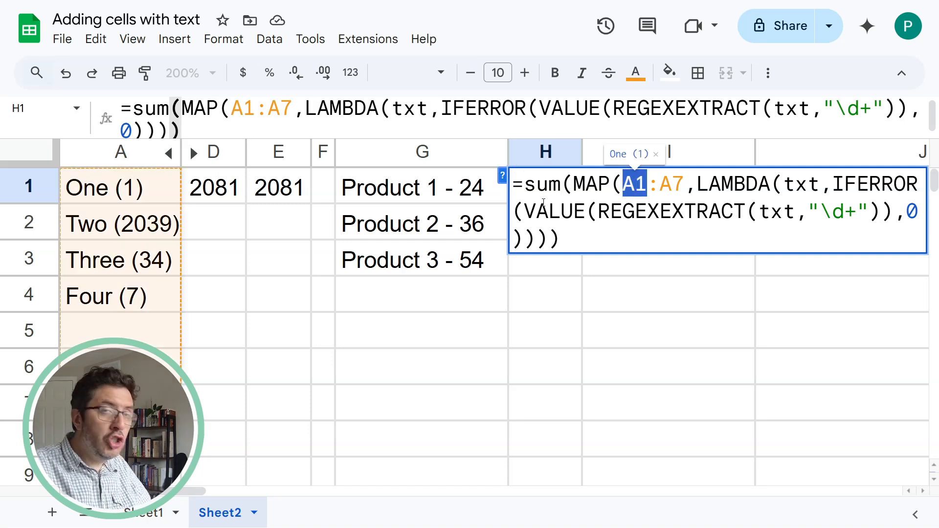
text(G1)
key(Right)
key(Delete)
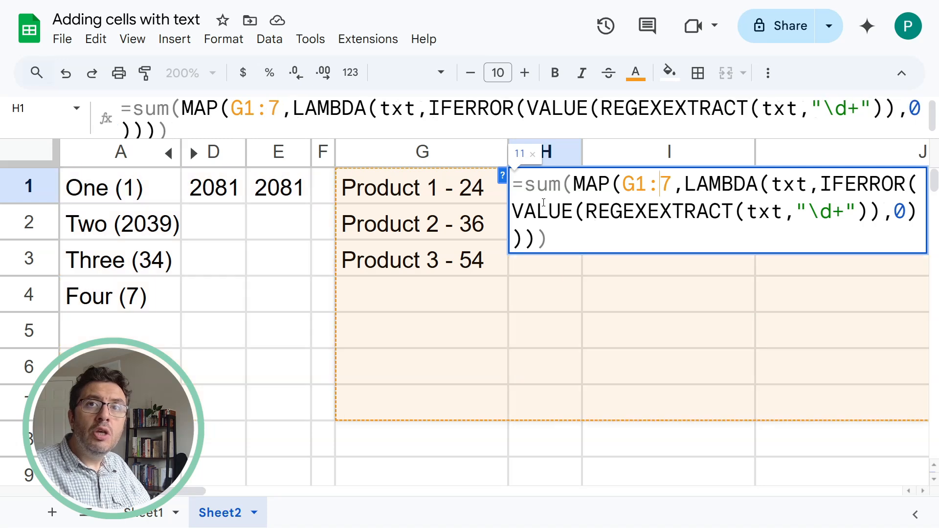
text(G)
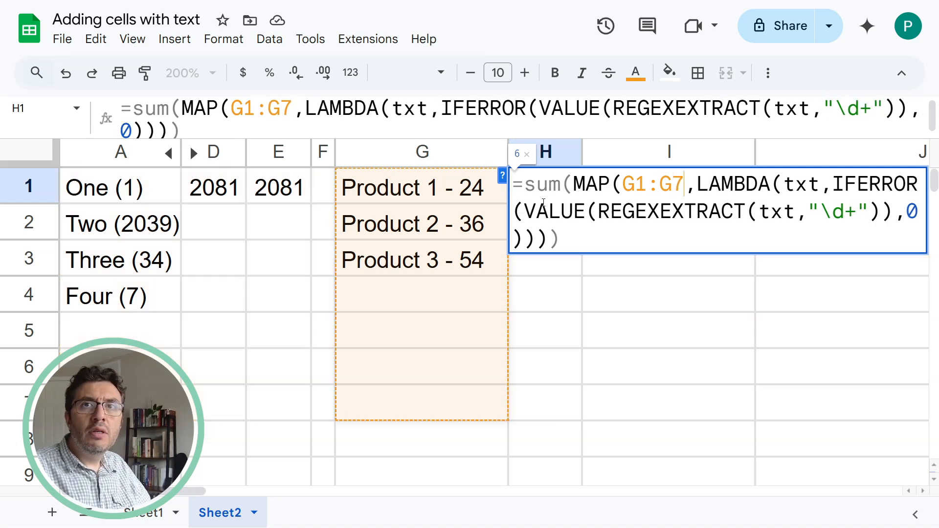
key(Return)
Add the end anchor to H1's REGEXEXTRACT pattern, making it "\d+$", to extract only the number ending each product text.
click(535, 192)
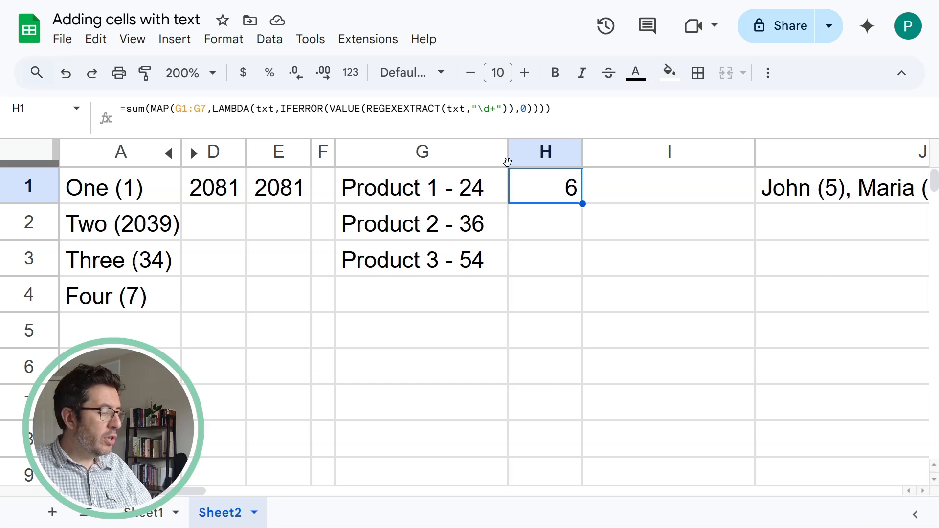
key(Return)
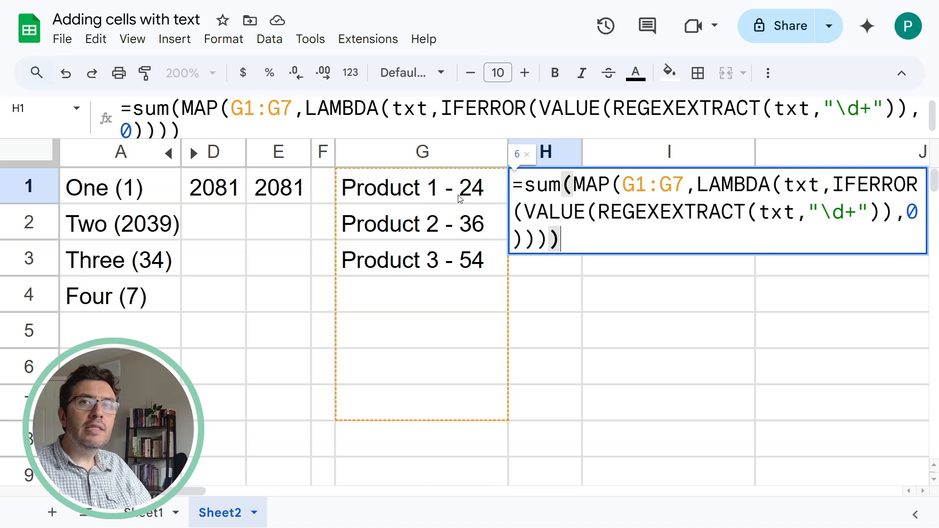
click(856, 212)
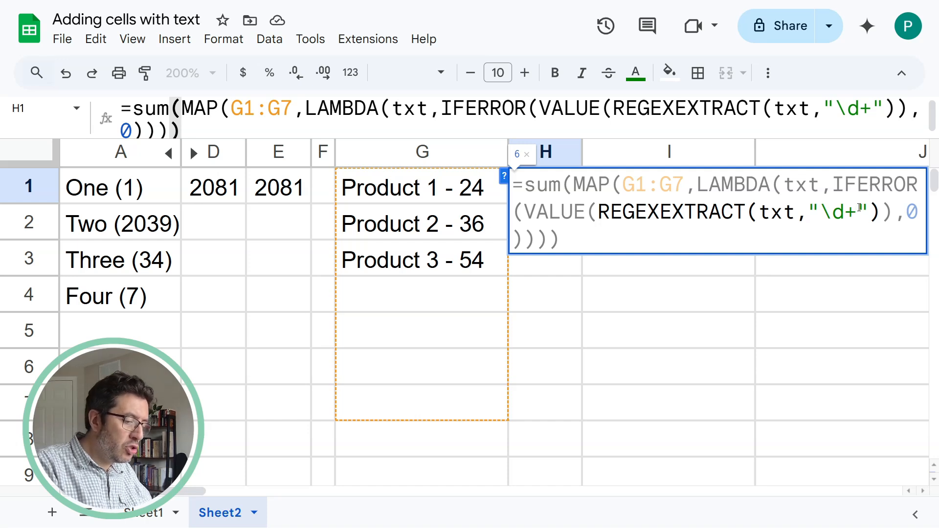
text($)
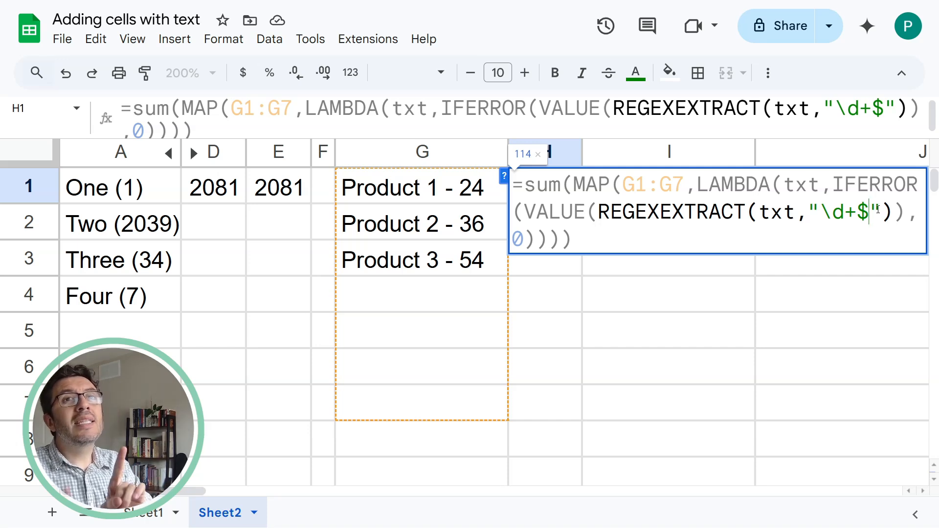
key(Return)
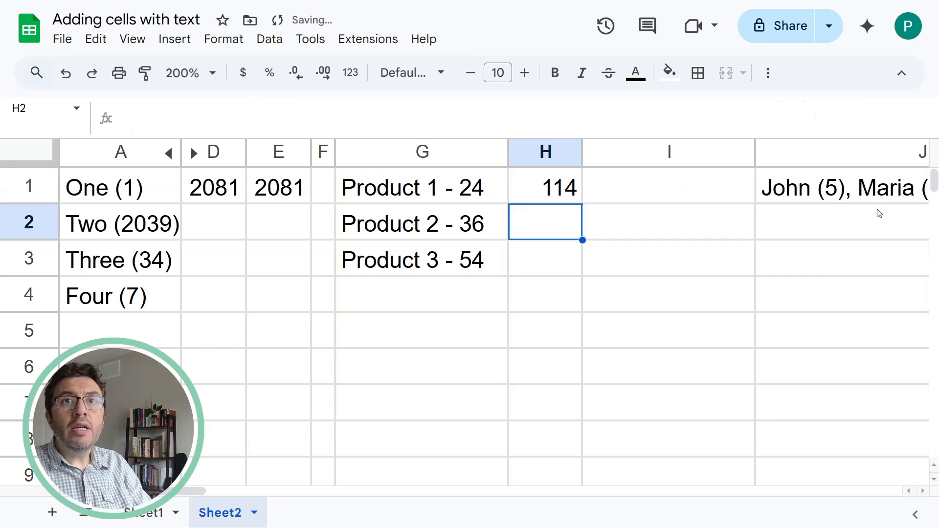
Change the REGEXEXTRACT pattern in H1's formula to "\d+ - \d", replacing the end anchor, and commit it.
click(515, 193)
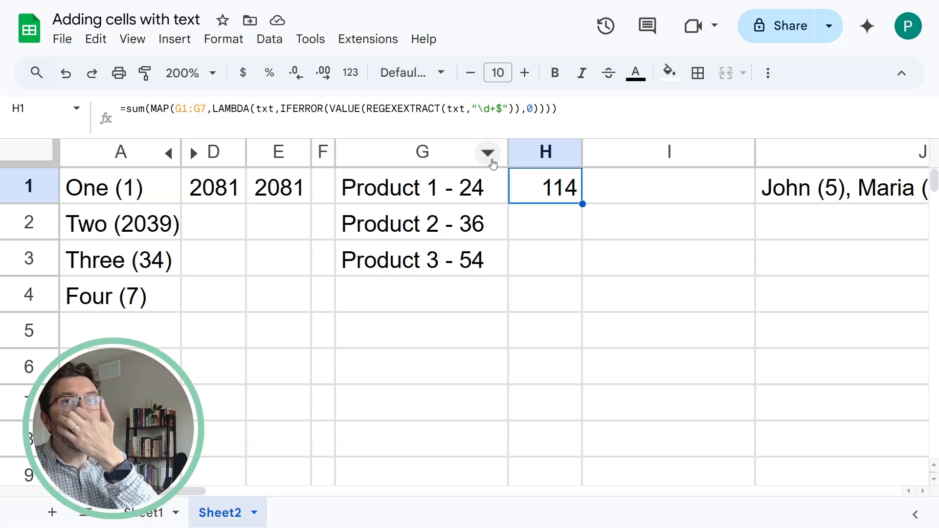
double_click(556, 184)
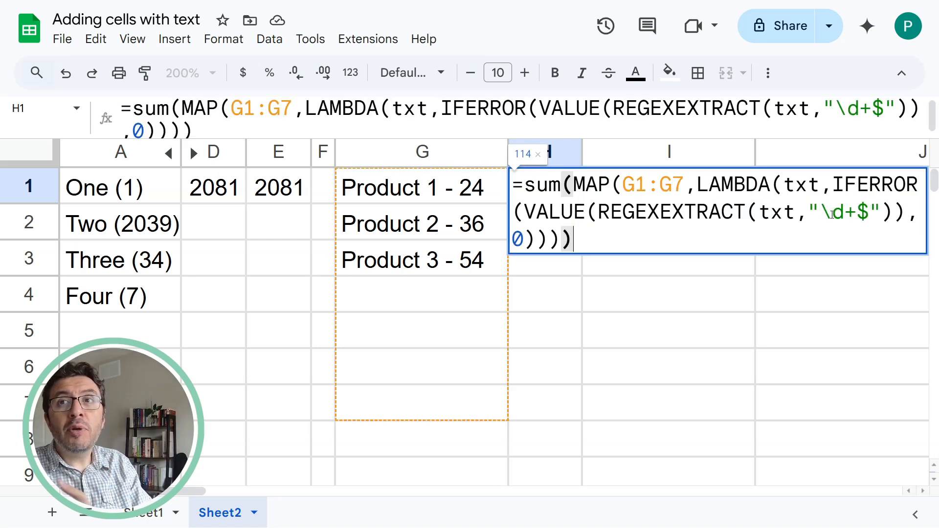
click(821, 213)
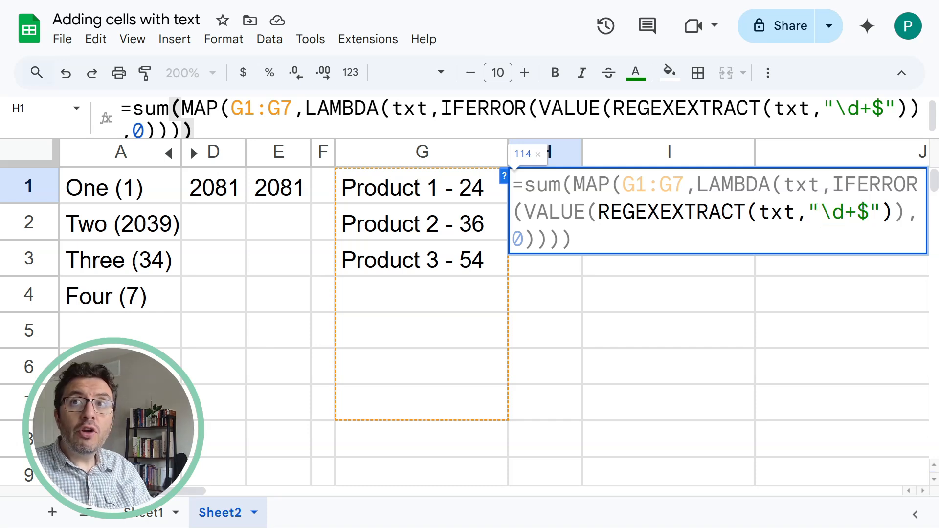
click(858, 211)
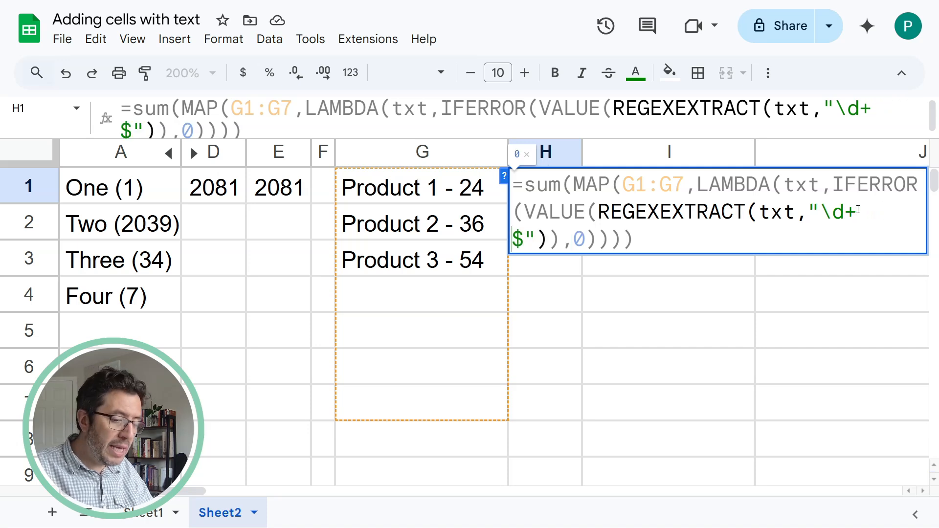
text(- )
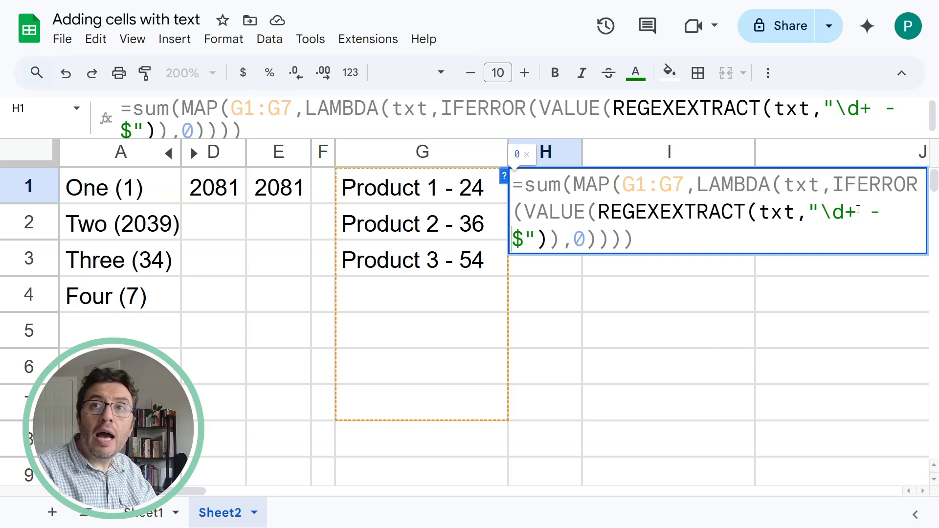
text(d)
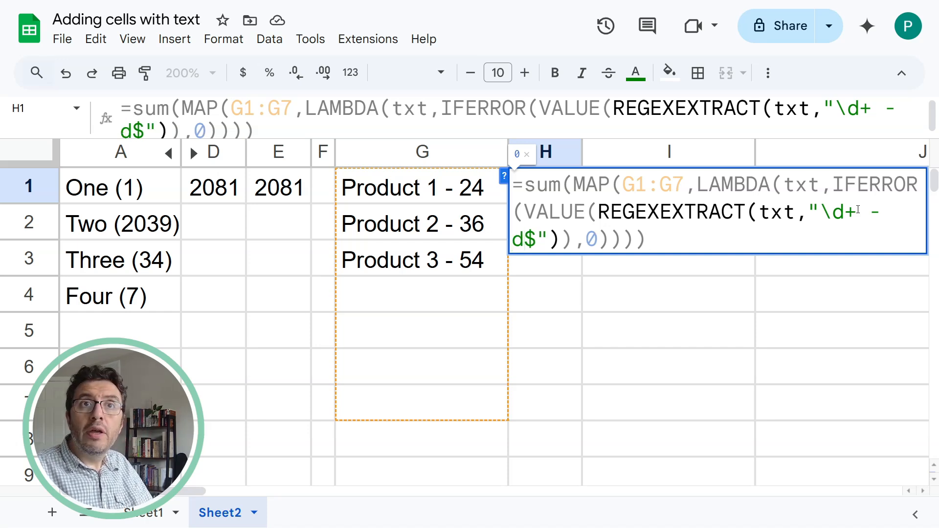
text(\)
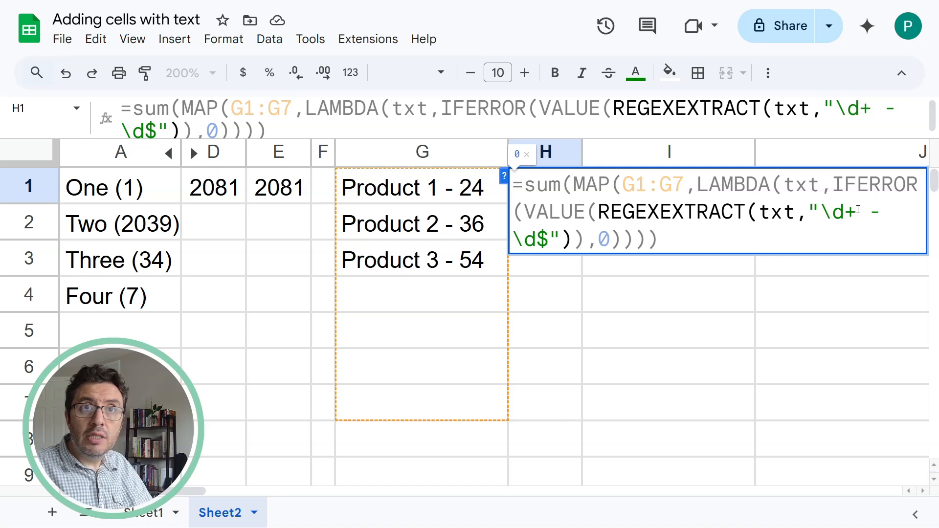
key(Right)
key(Right)
key(BackSpace)
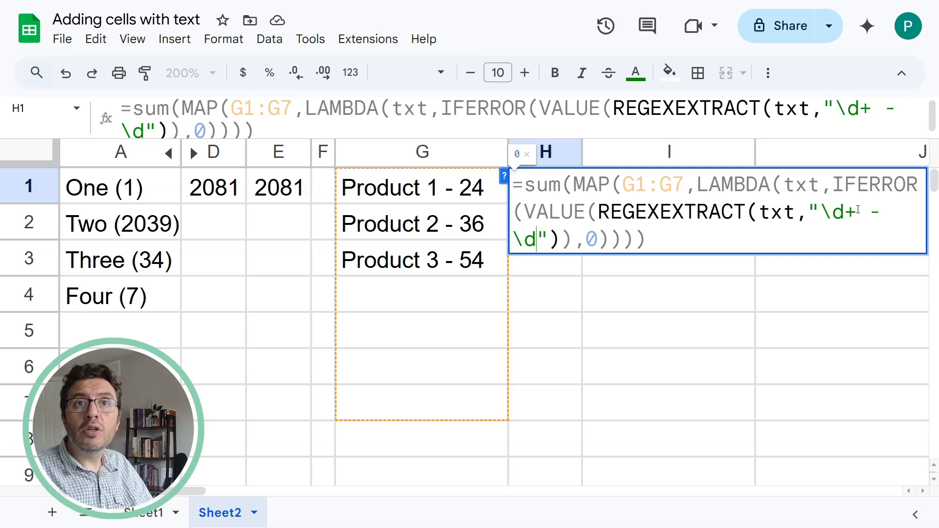
key(Return)
key(Up)
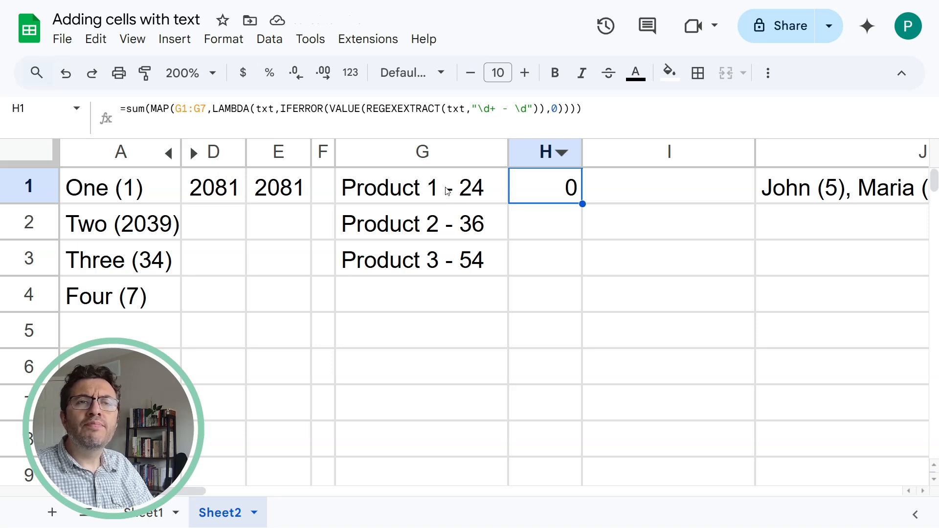
Wrap the digit after the dash in H1's pattern in a capture group, making it "\d+ - (\d)".
double_click(513, 173)
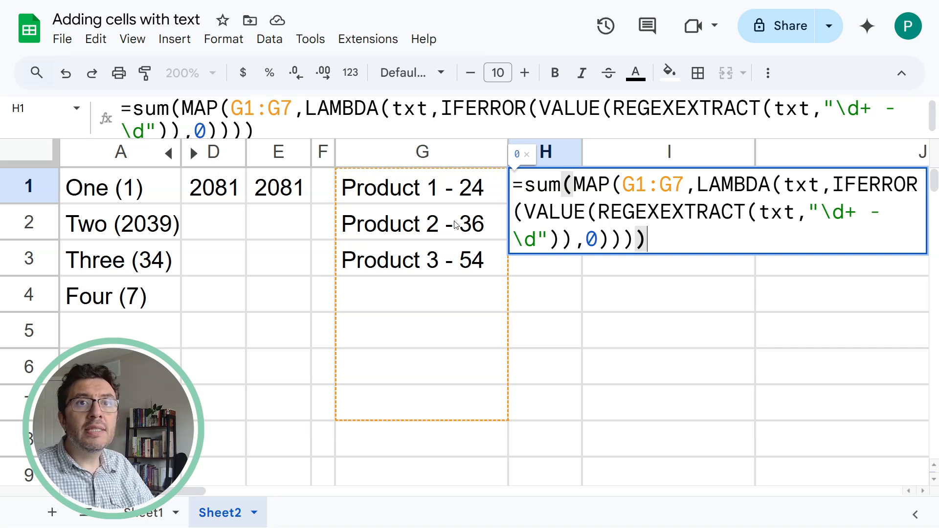
click(515, 238)
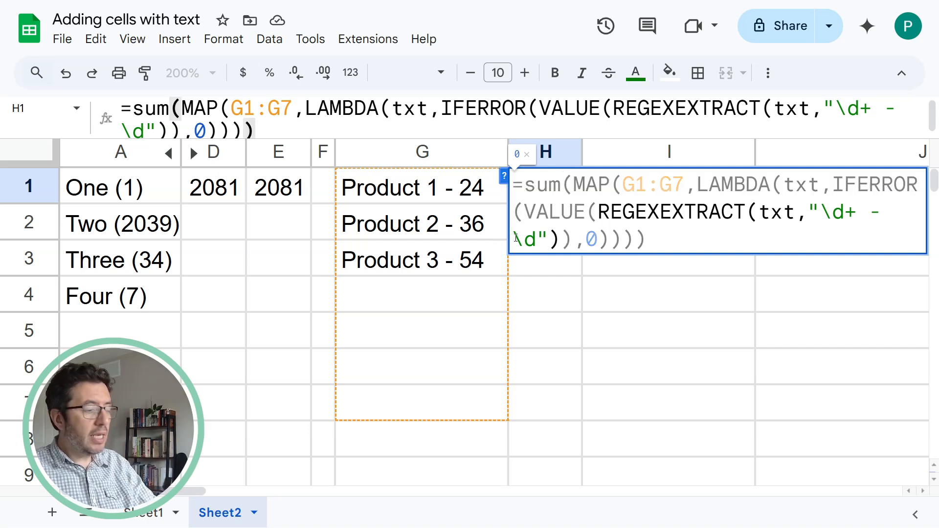
text((\d)
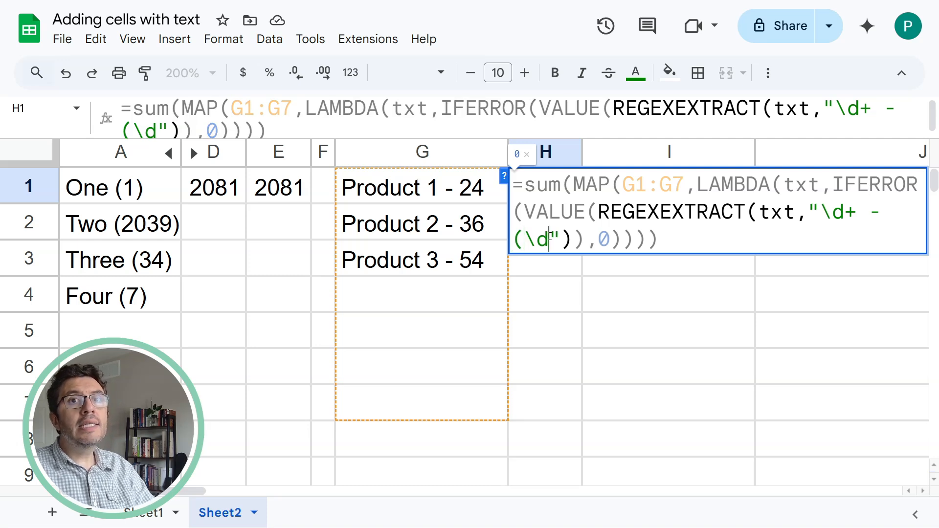
text())
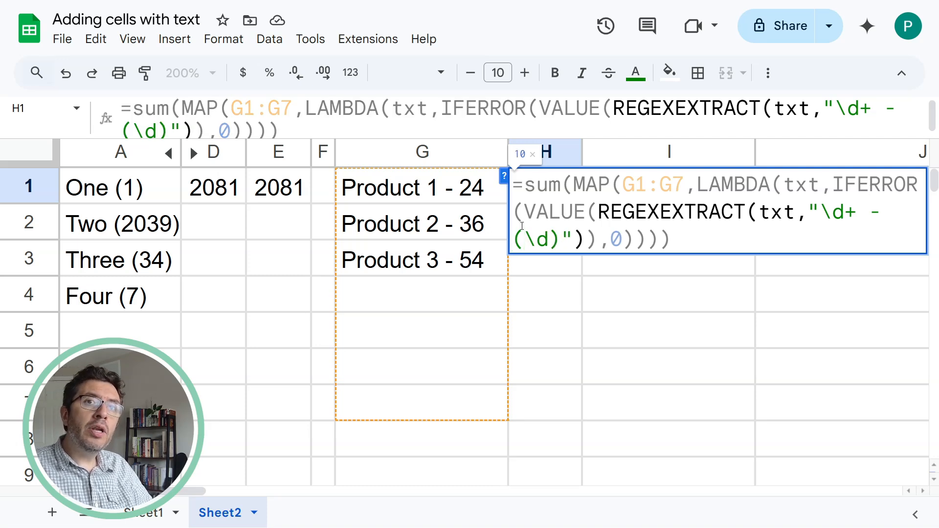
key(Return)
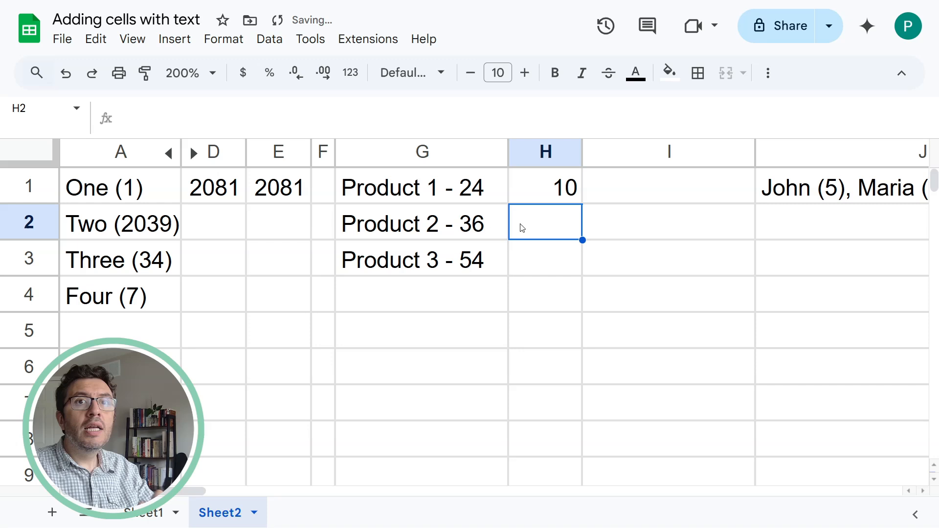
Extend the capture group in H1's pattern to match several digits, making it "\d+ - (\d+)".
click(539, 187)
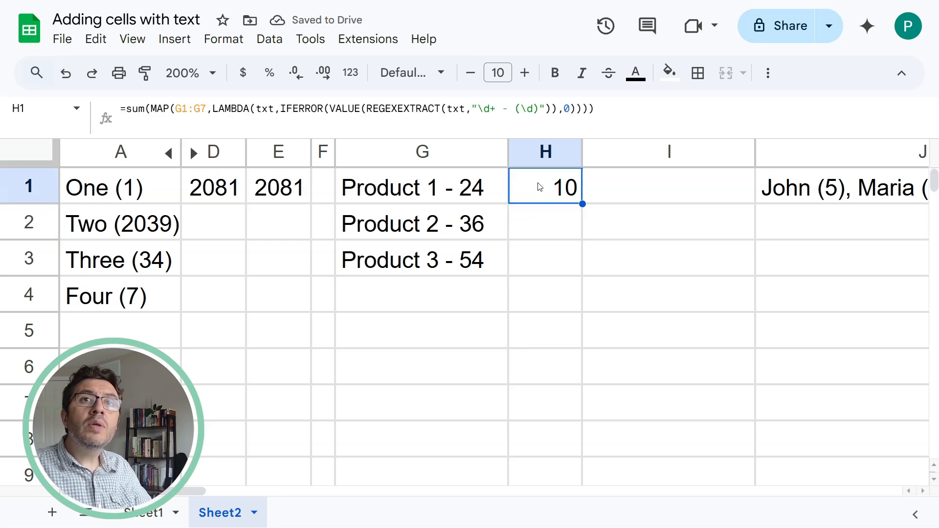
click(534, 109)
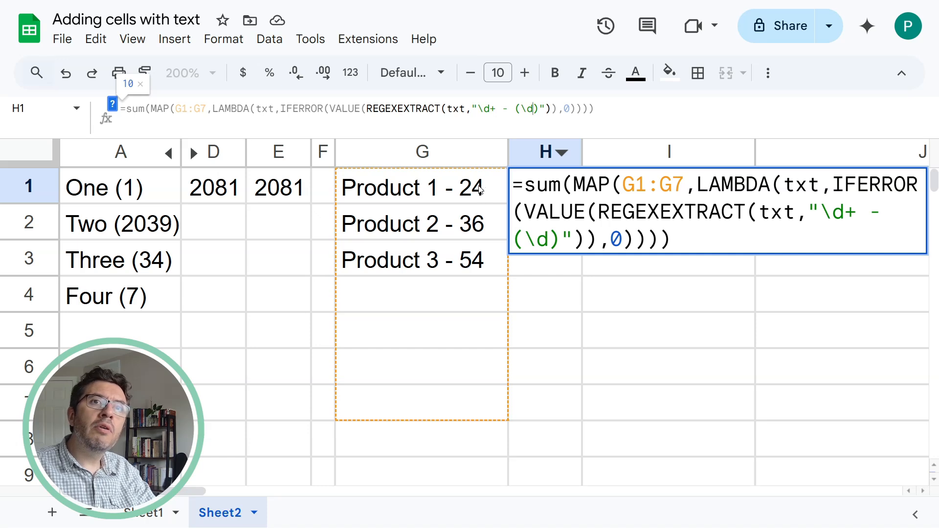
text(+)
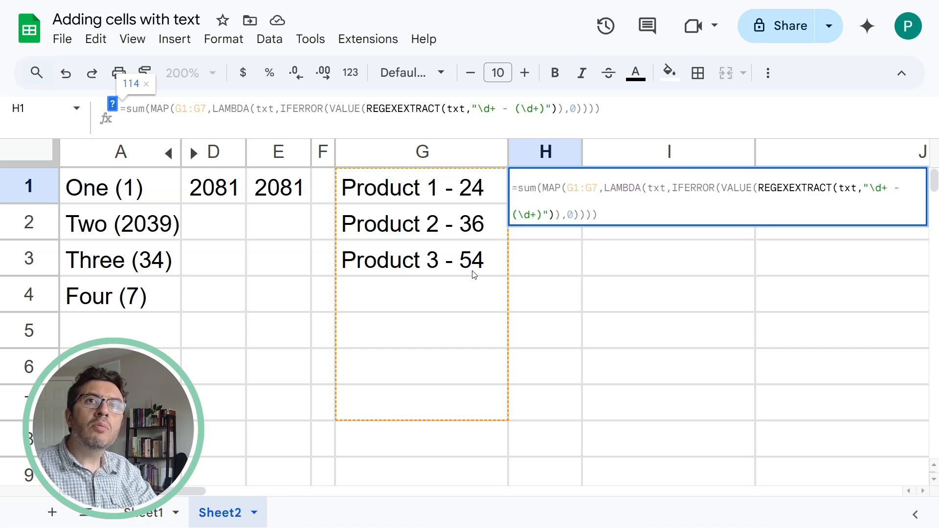
key(Return)
Copy the full formula text from H1 and paste it into cell I1.
click(540, 190)
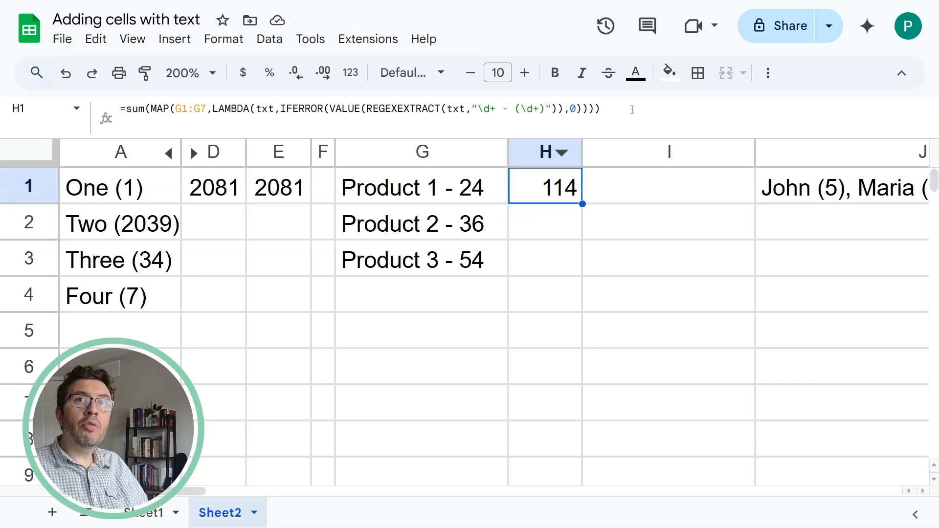
drag(607, 108, 118, 109)
key(ctrl+c)
key(Escape)
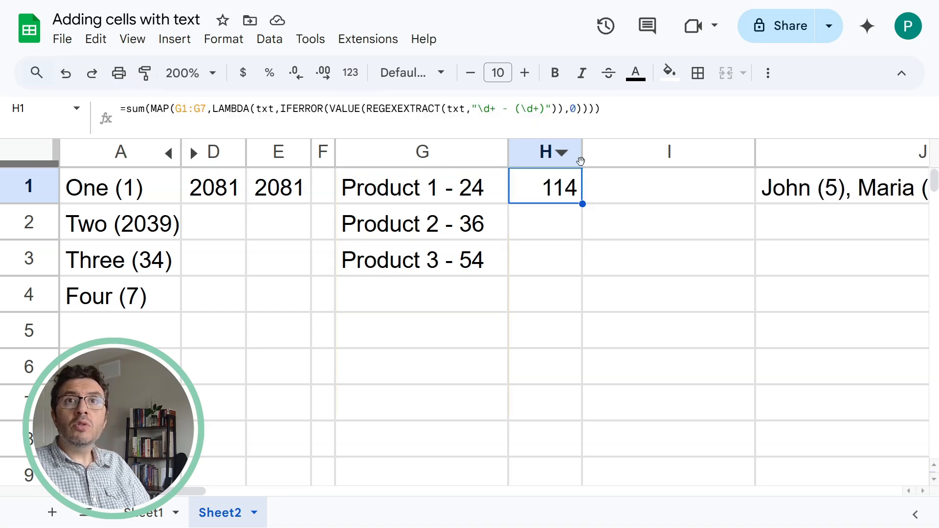
double_click(609, 177)
key(ctrl+v)
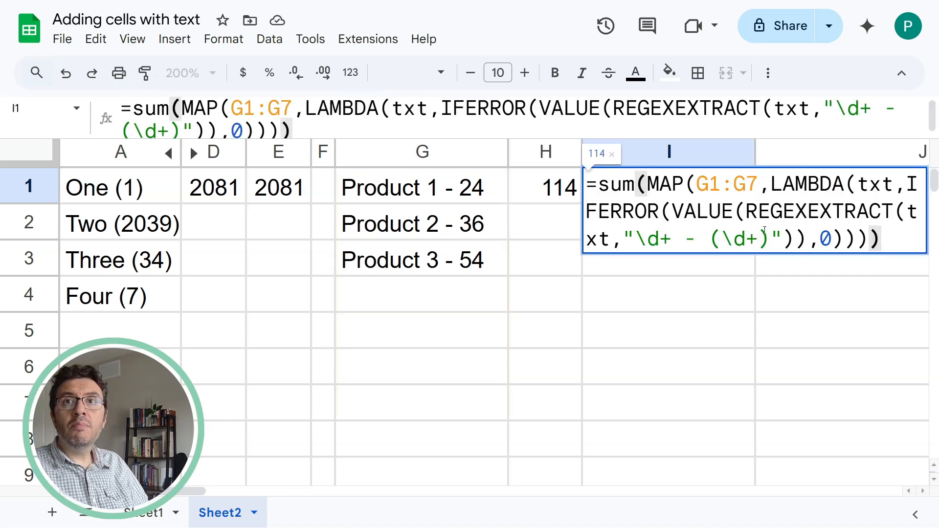
Replace the dash and capture group in I1's pattern with the end anchor, making it "\d+$", and commit the formula.
mouse_move(771, 240)
mouse_down()
mouse_move(682, 239)
mouse_move(663, 230)
mouse_move(674, 240)
mouse_move(771, 240)
mouse_up()
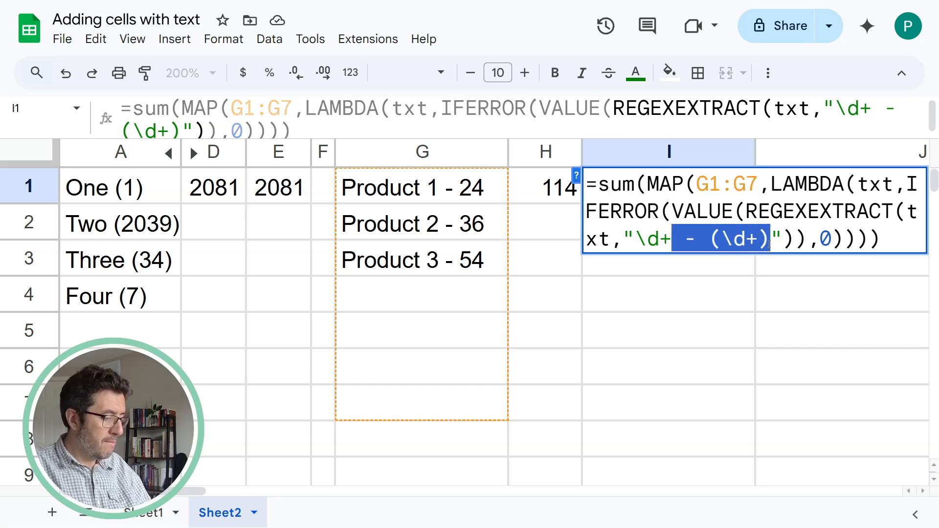
text($)
key(Return)
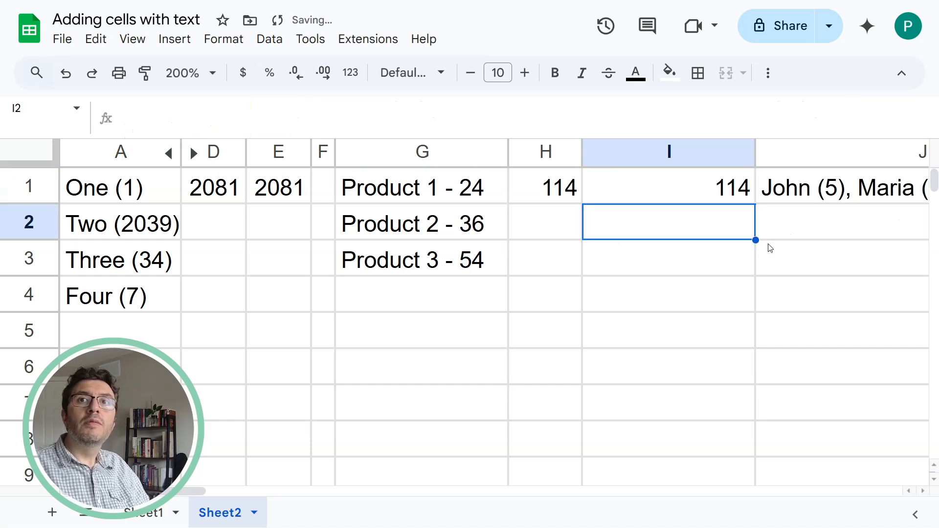
Fit column I to its content and insert one empty column before the column with the comma-separated list.
double_click(754, 151)
click(694, 149)
right_click(695, 151)
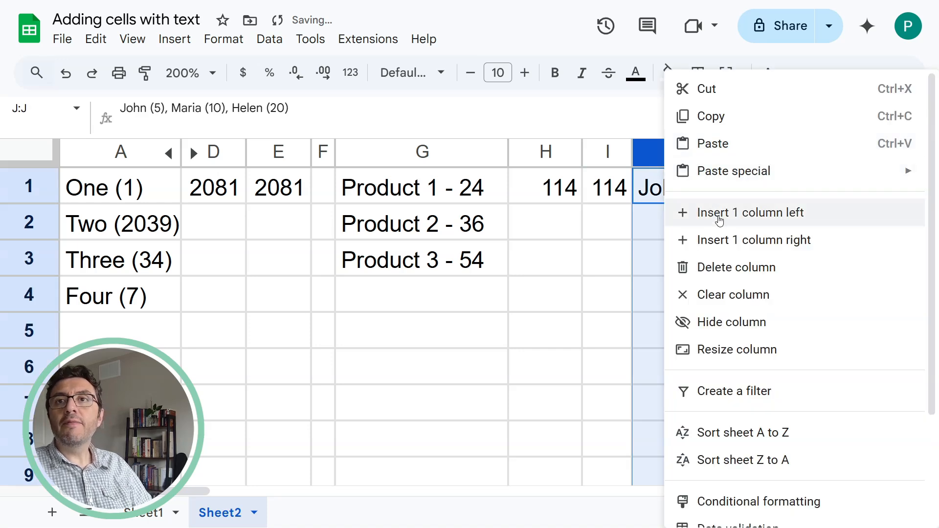
click(718, 214)
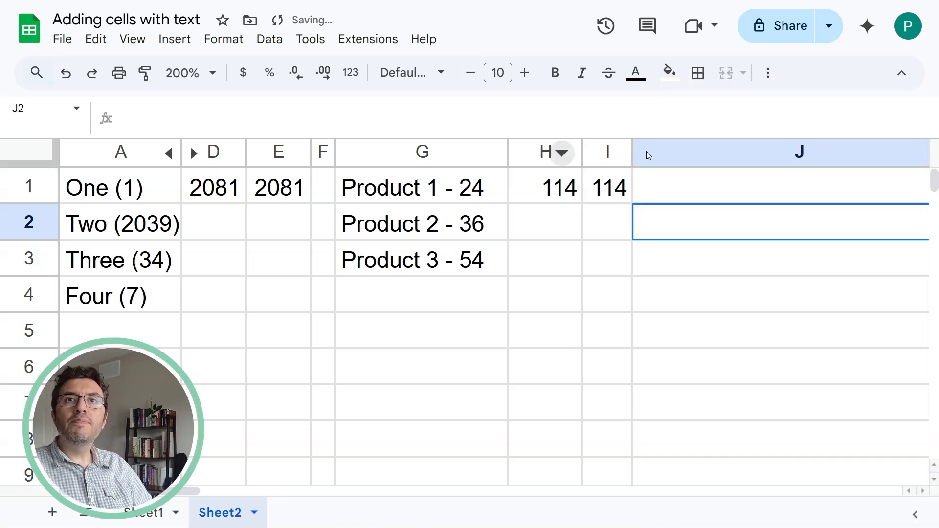
Narrow columns H through J to one equal width.
click(551, 153)
key(shift+Right)
key(shift+Right)
drag(582, 152, 567, 151)
click(641, 225)
Compare the comma-separated list in the single cell K1 with the one-entry-per-cell list in column A.
click(717, 192)
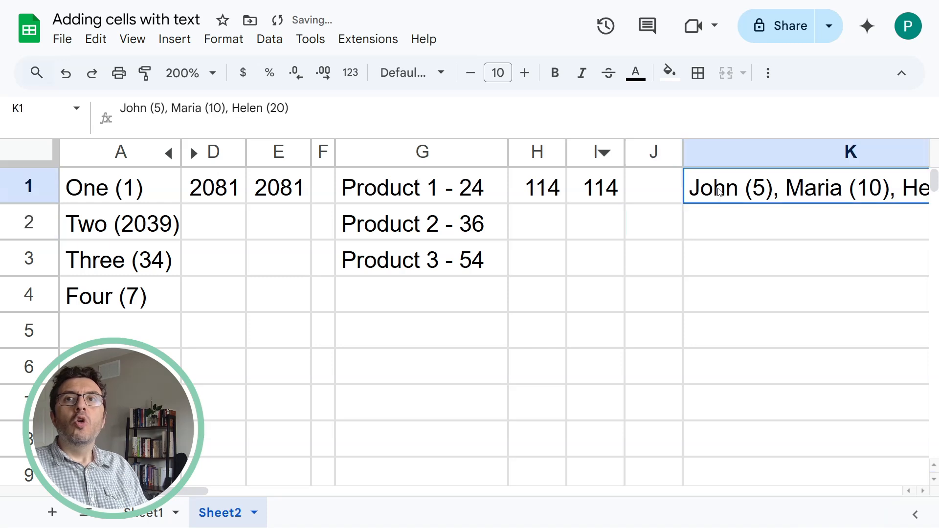
key(Right)
key(Right)
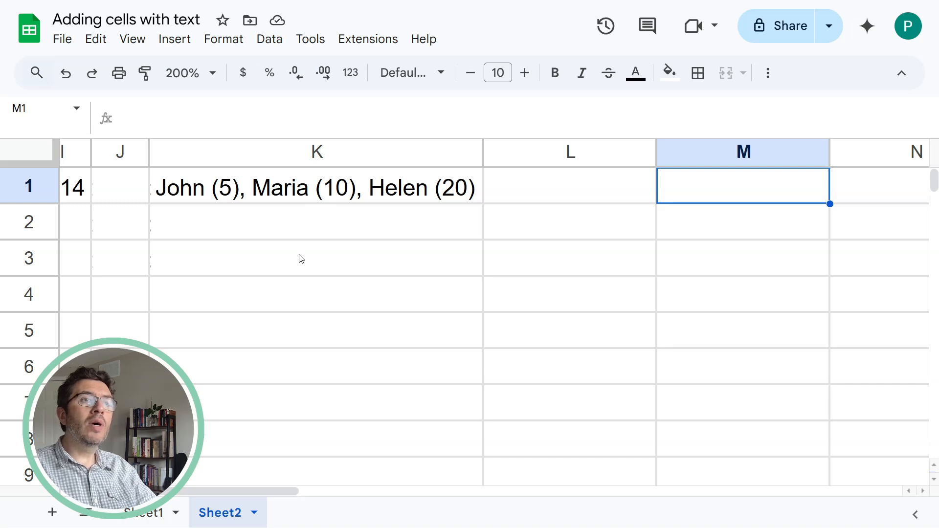
drag(300, 258, 69, 295)
click(166, 188)
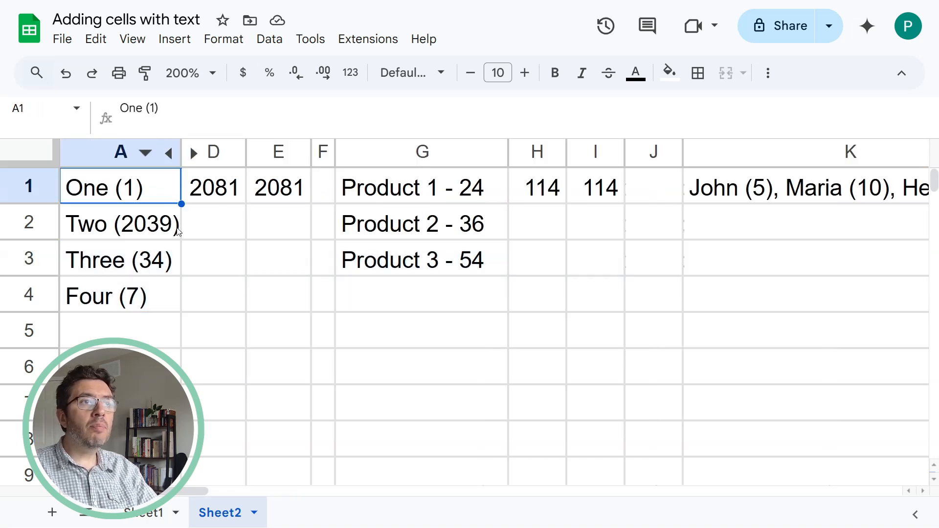
click(864, 218)
key(Right)
key(Right)
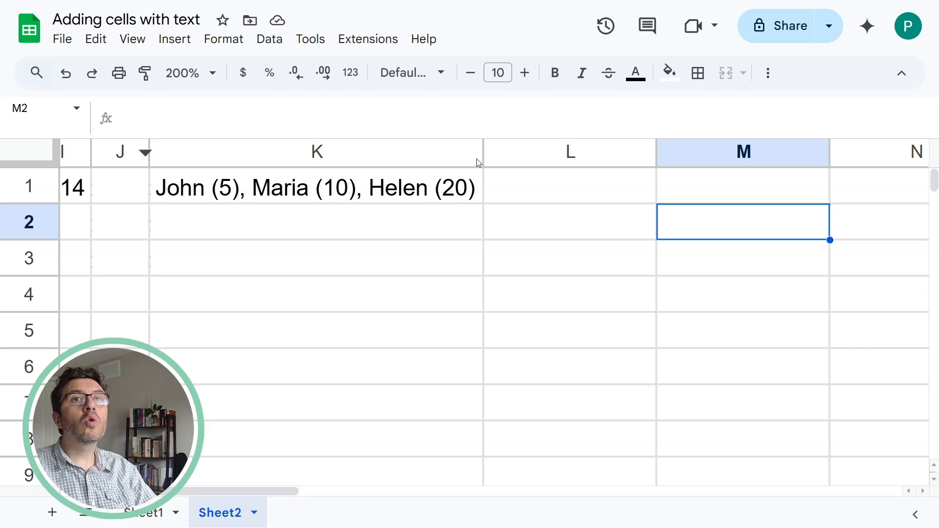
Enter a SPLIT formula in L1 that divides K1 at each comma, and check the separated entries across row 1.
click(502, 188)
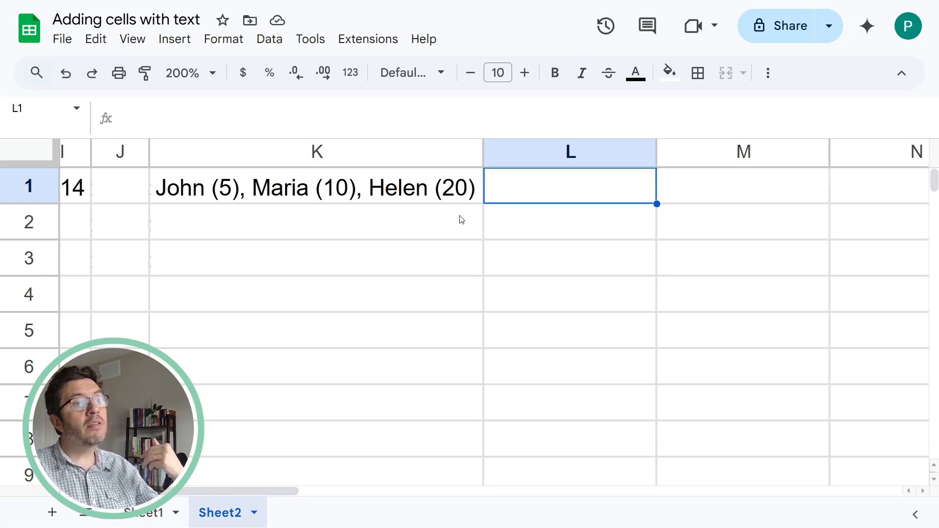
text(SPL)
key(BackSpace)
key(BackSpace)
key(BackSpace)
text(= )
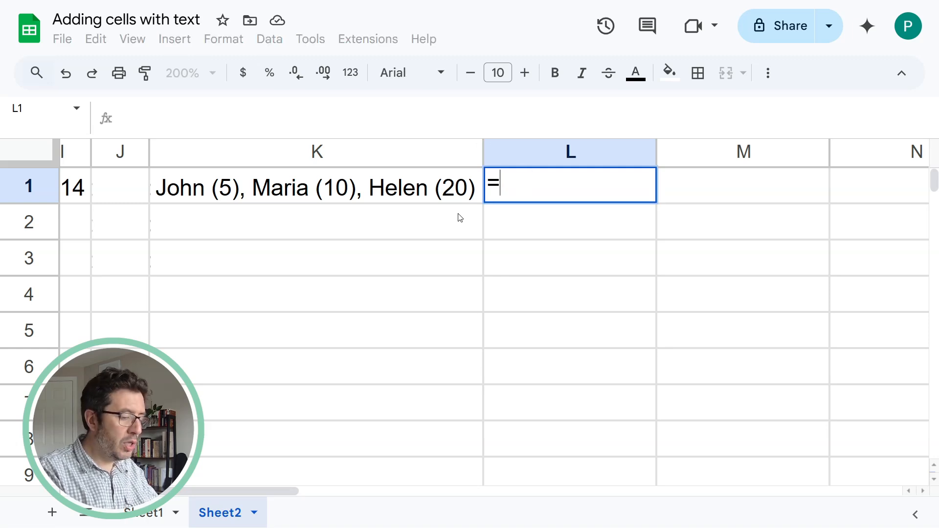
text(SPL)
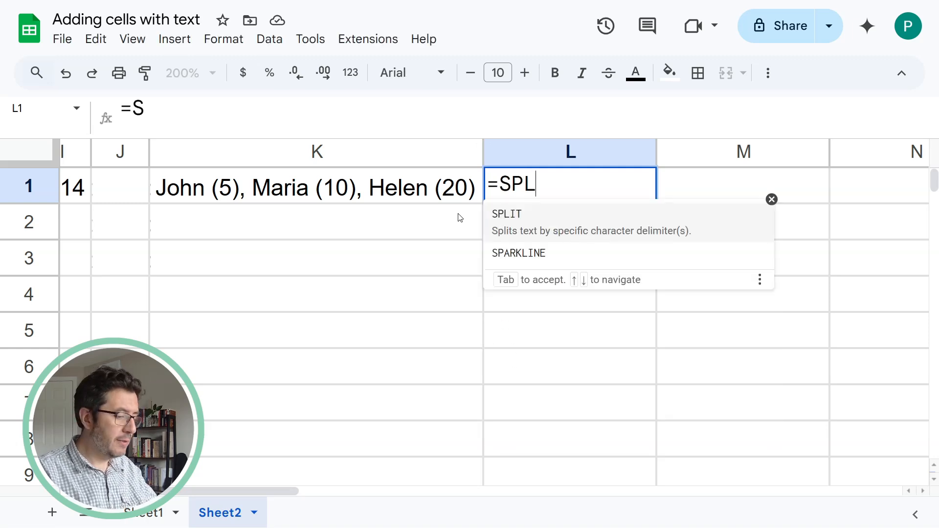
key(Tab)
click(356, 200)
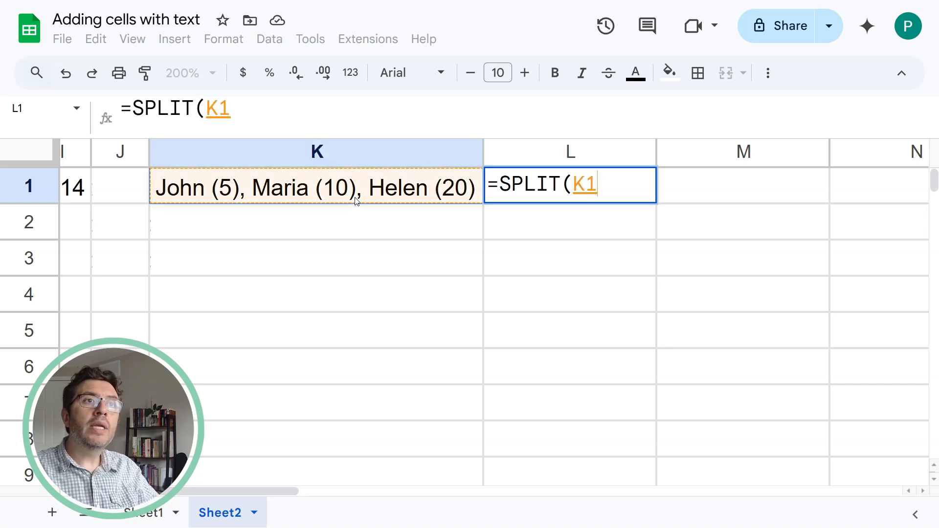
text(,)
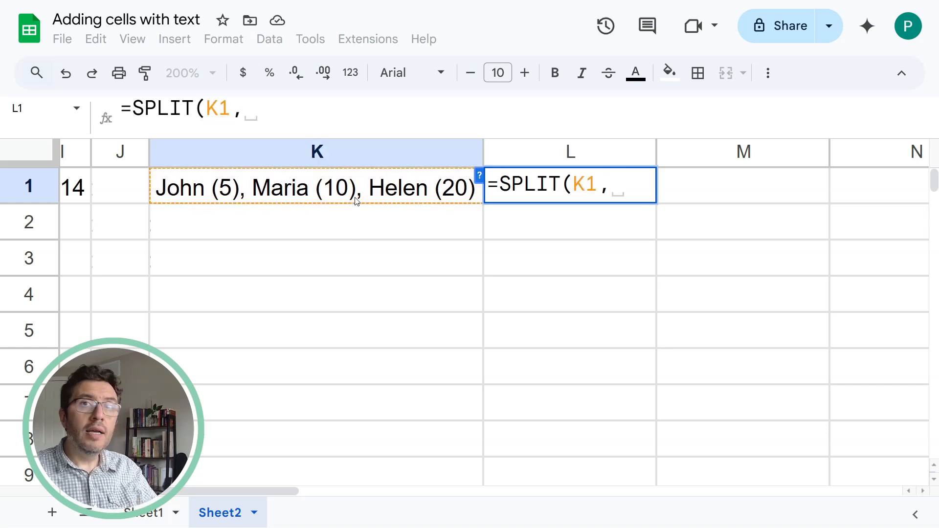
key(BackSpace)
text(",!)
key(BackSpace)
text(")
key(Return)
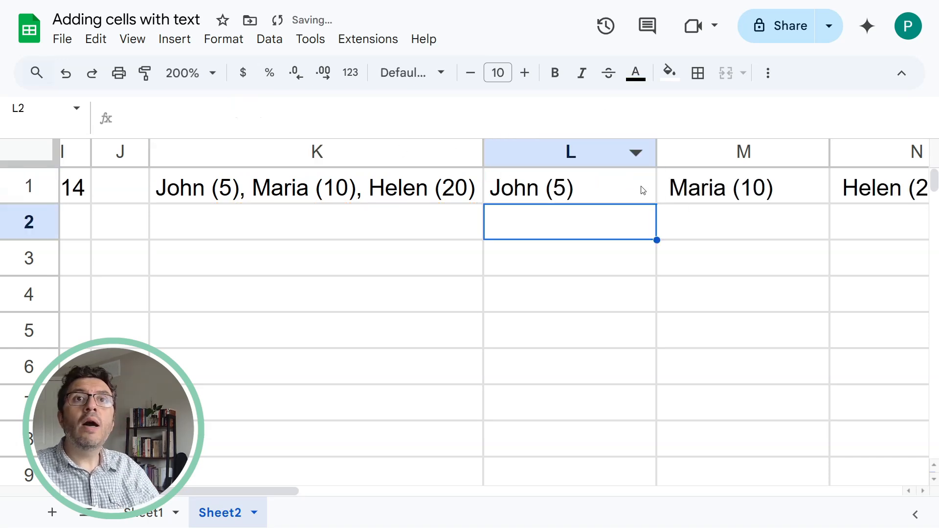
click(628, 177)
click(821, 188)
click(842, 189)
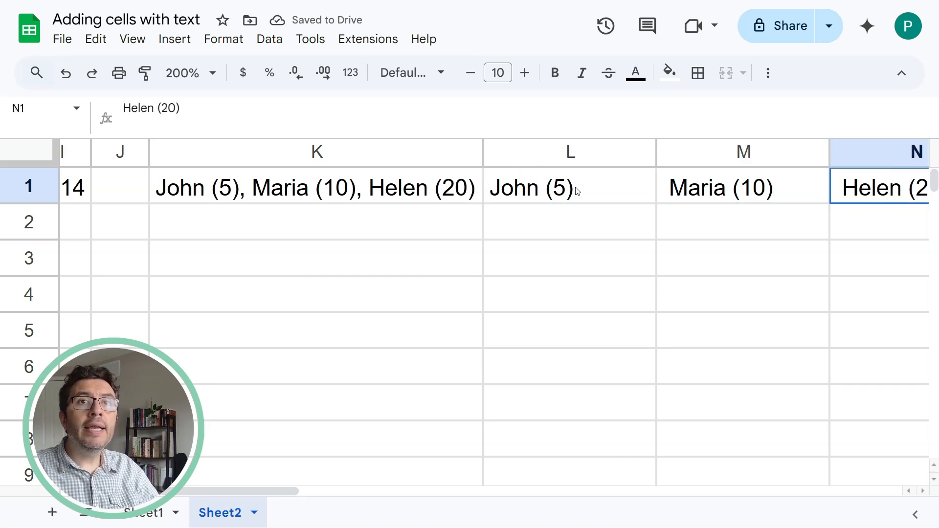
Nest the SPLIT call in L1's formula inside a REGEXEXTRACT function.
click(566, 188)
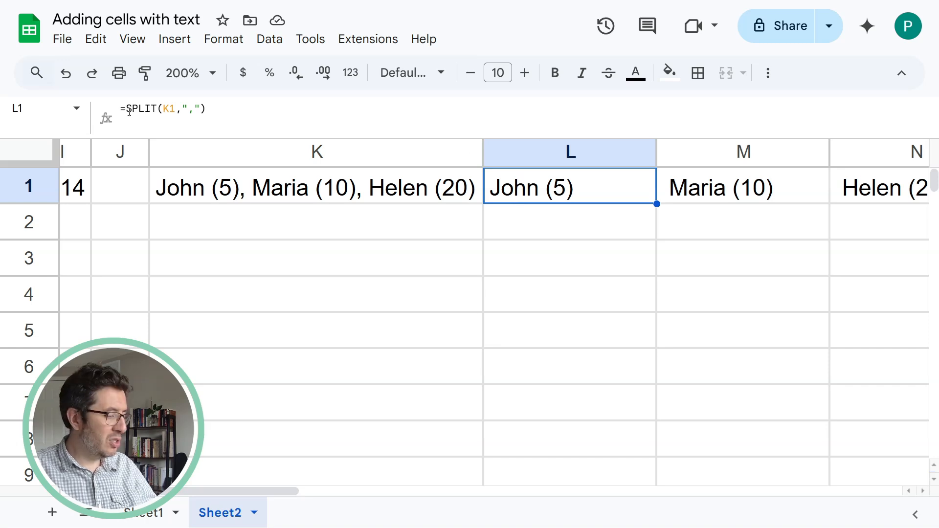
double_click(536, 197)
click(502, 180)
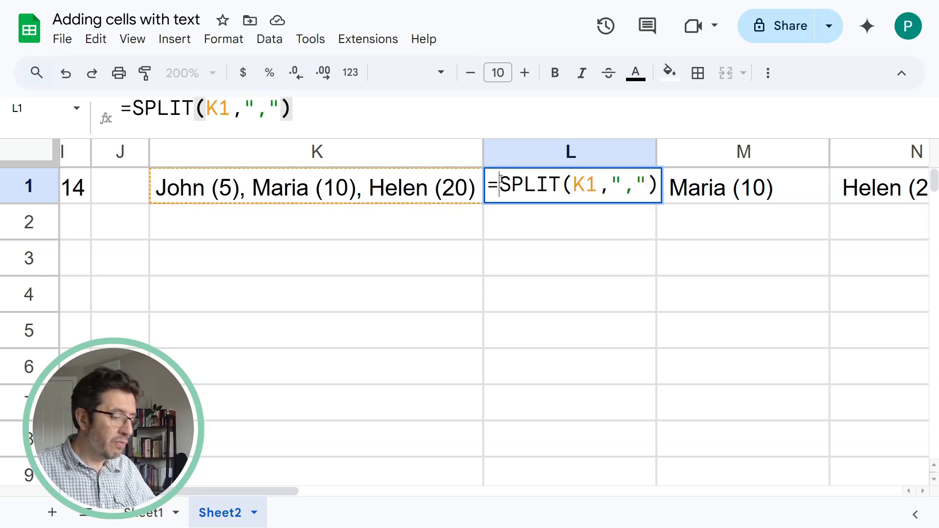
text(REGE)
text(XEXTR)
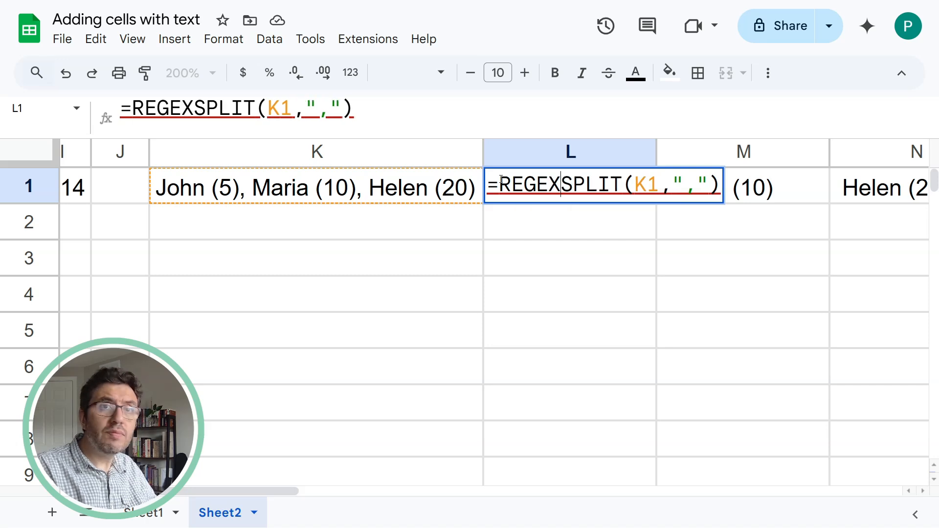
text(ACT()
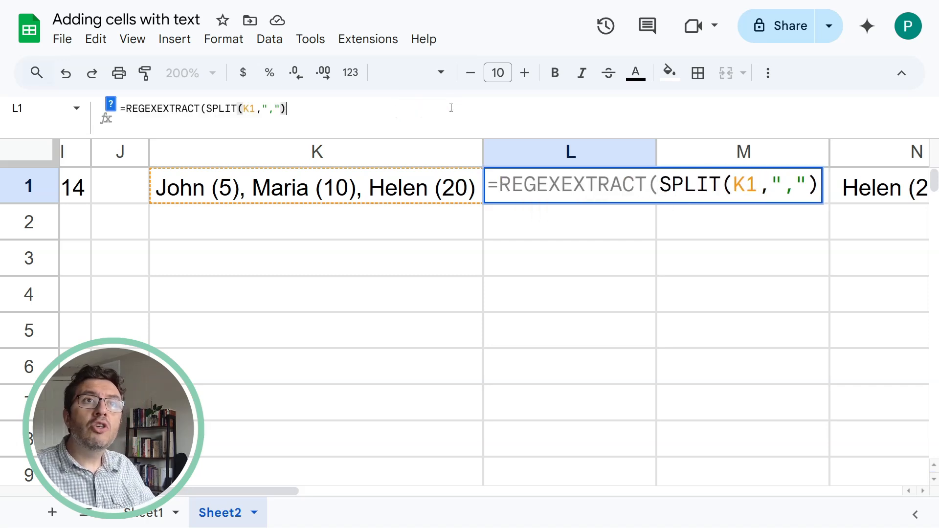
Complete REGEXEXTRACT in L1 with the pattern "\d+", commit the formula and fit column L to its content.
click(816, 196)
text(,")
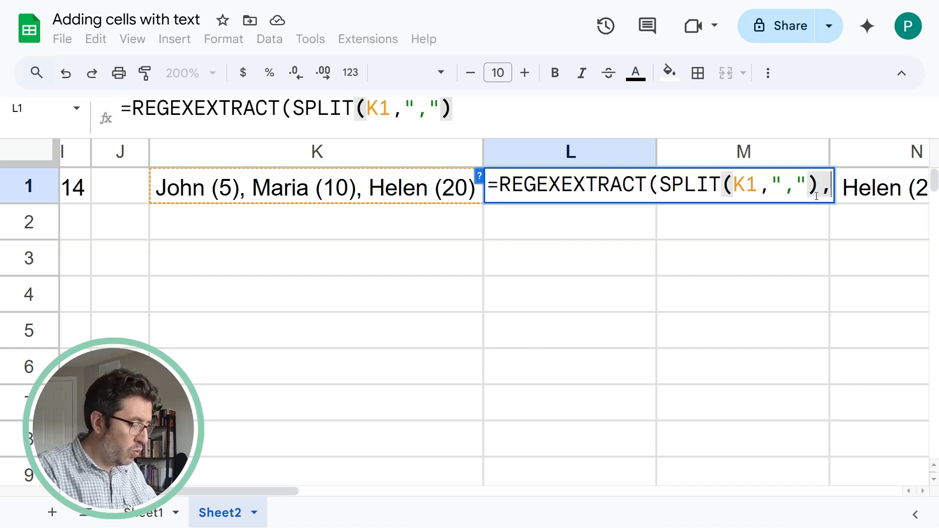
text(\D)
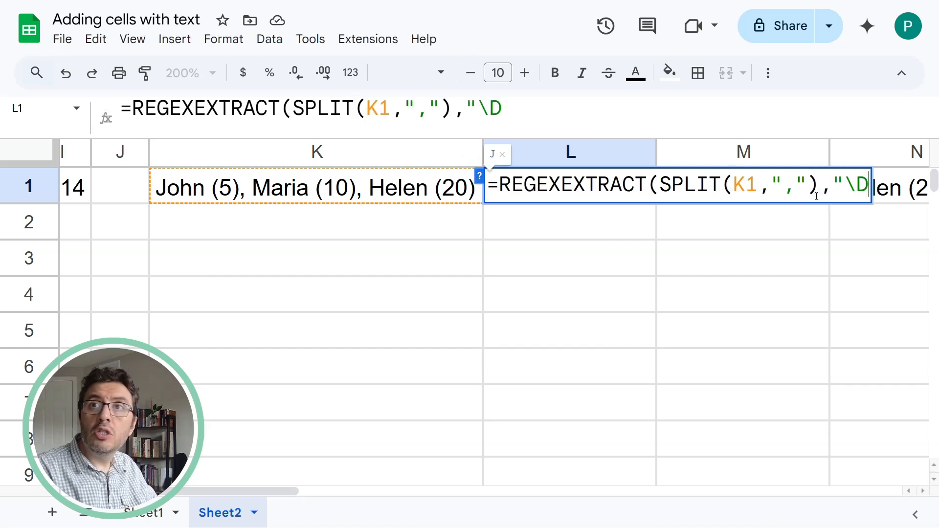
key(BackSpace)
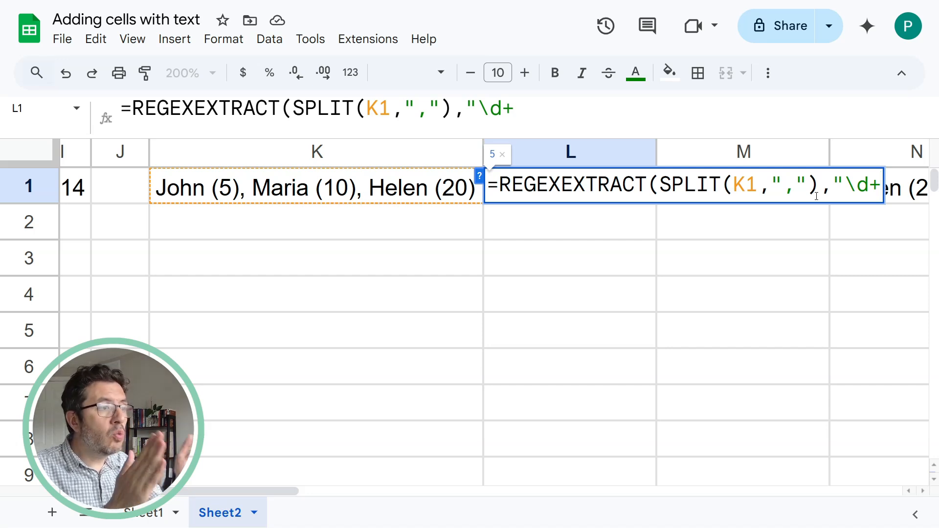
text(")
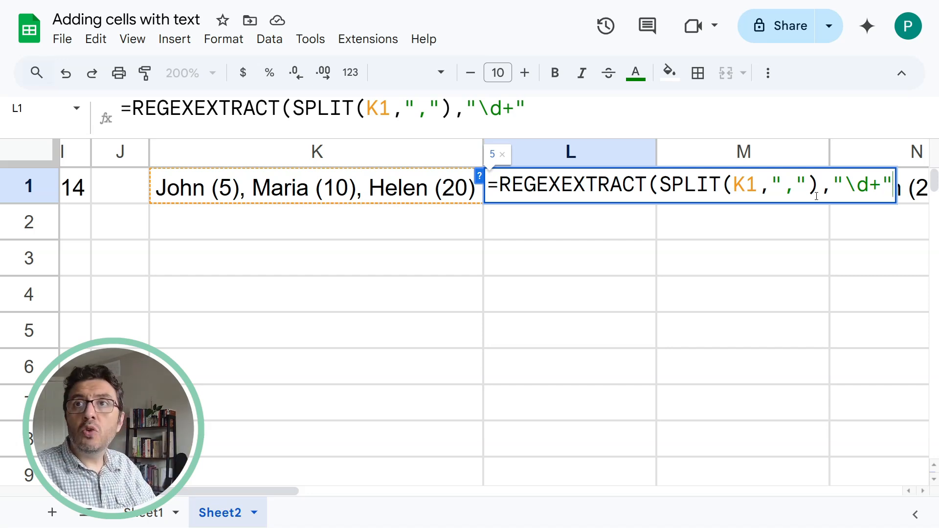
text())
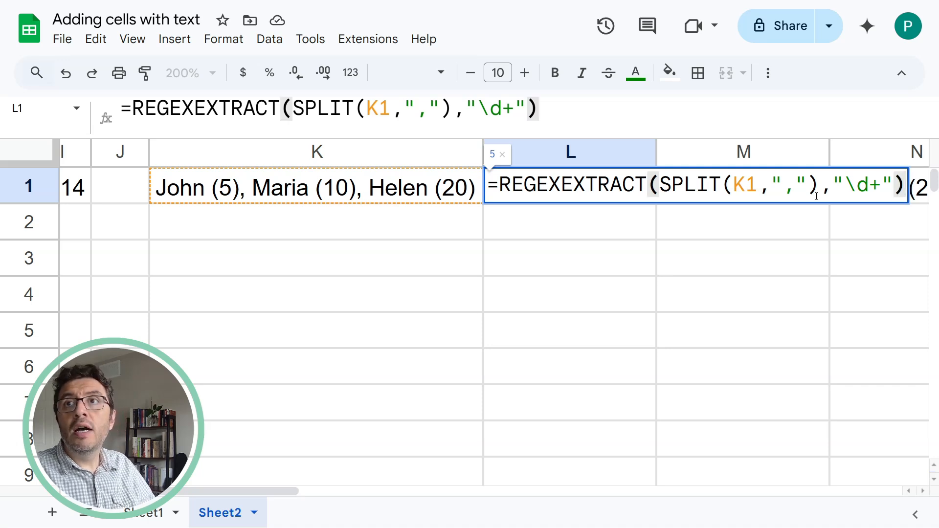
key(Return)
key(Up)
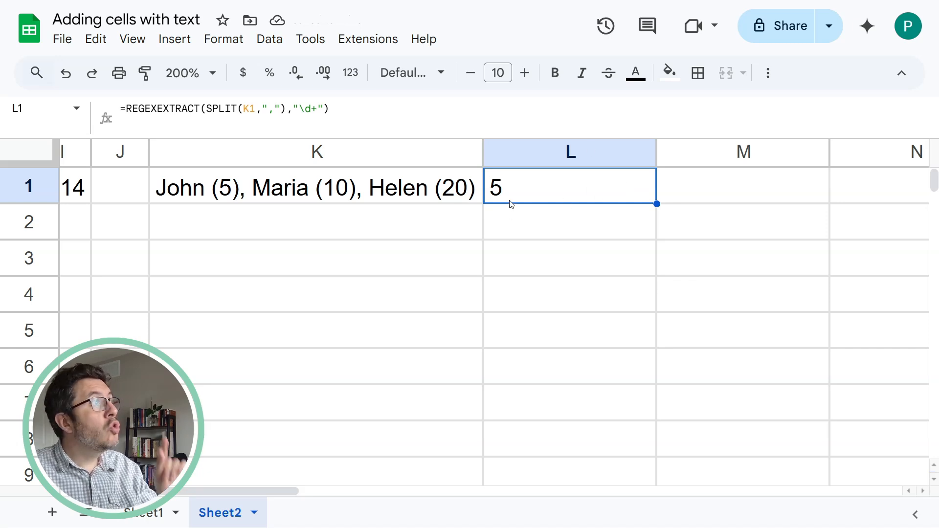
double_click(656, 152)
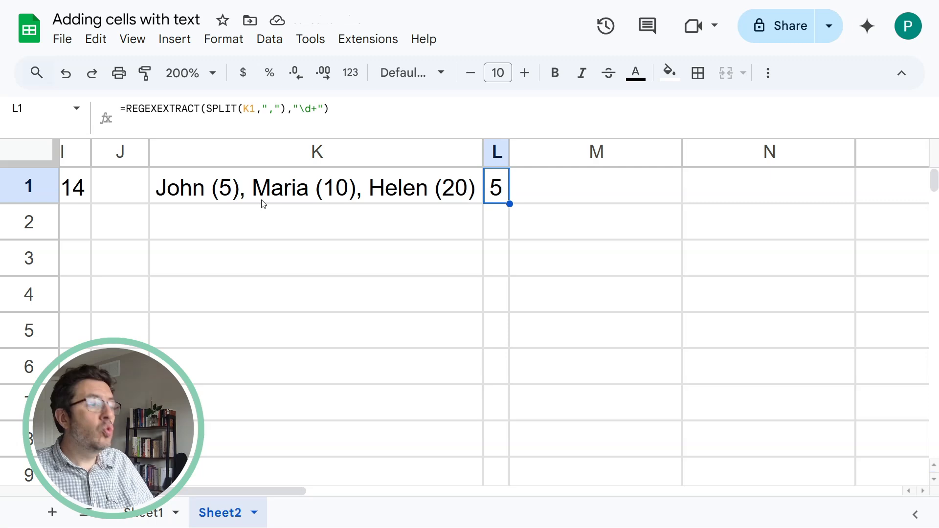
Add a MAP function around the formula in L1 and move SPLIT(K1,",") out of REGEXEXTRACT to be MAP's first argument.
key(F2)
click(500, 185)
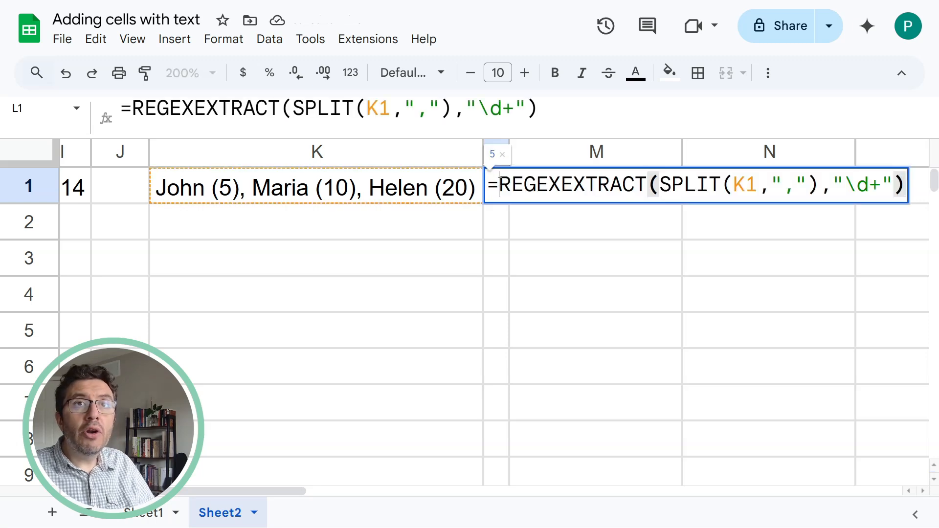
text(MAP)
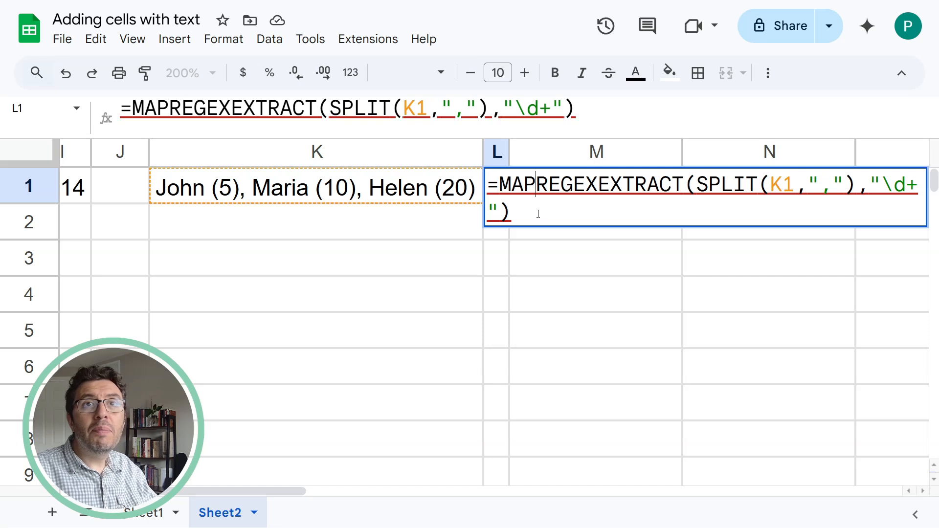
text(()
drag(709, 185, 870, 185)
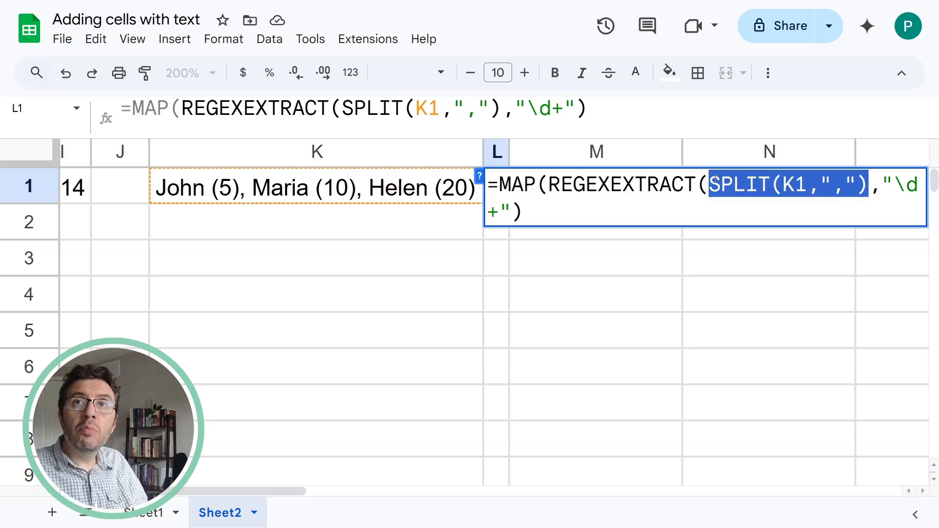
key(ctrl+x)
click(547, 185)
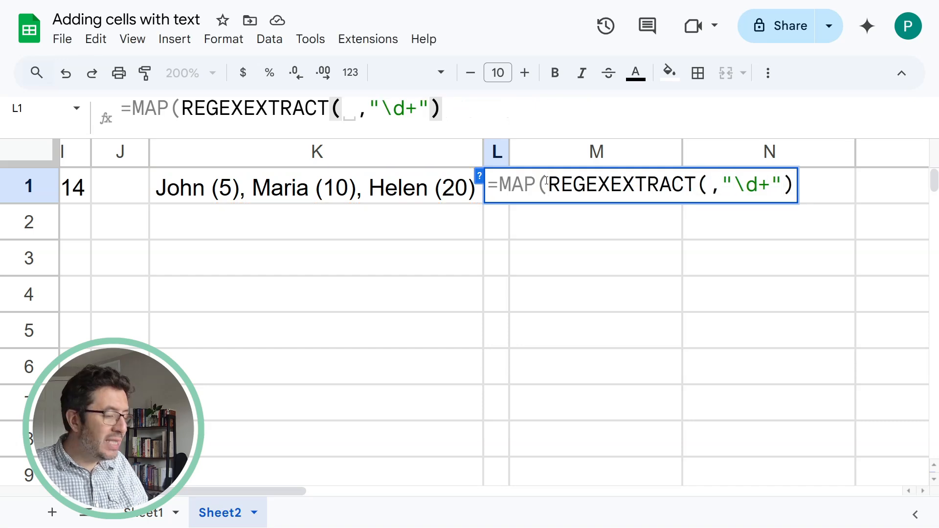
key(ctrl+v)
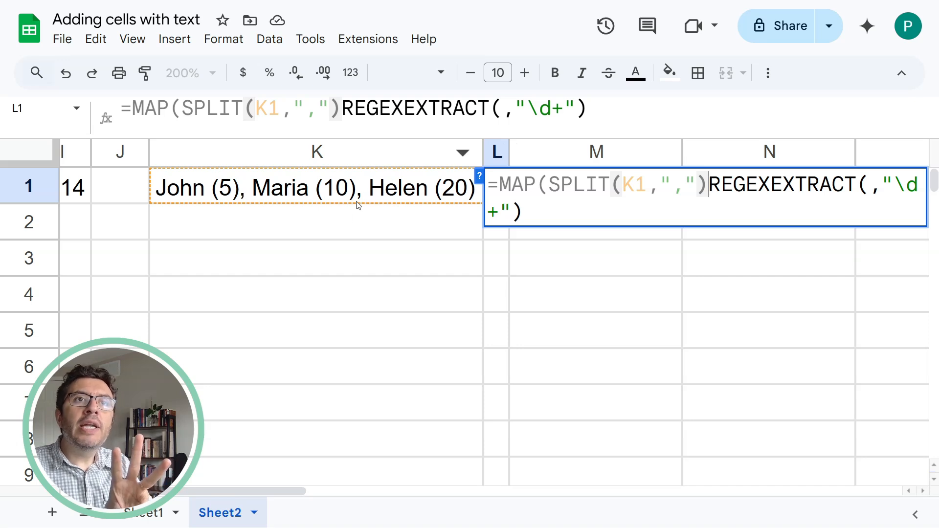
Add a LAMBDA with the parameter txt before REGEXEXTRACT as MAP's second argument.
text(,)
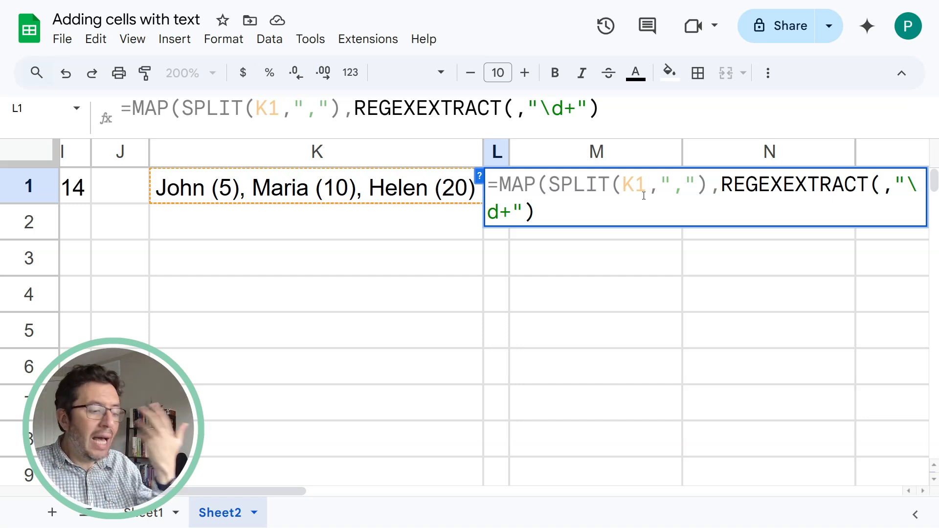
text(LAMBDA)
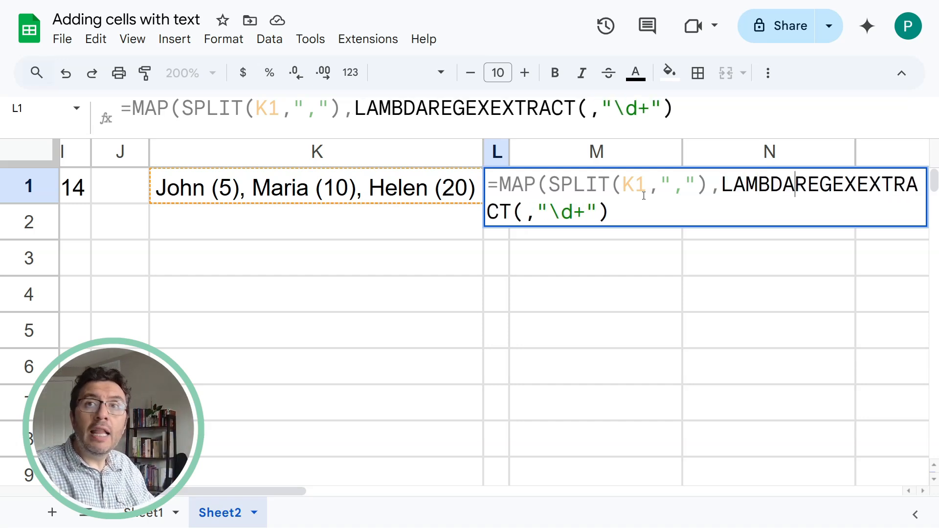
text(()
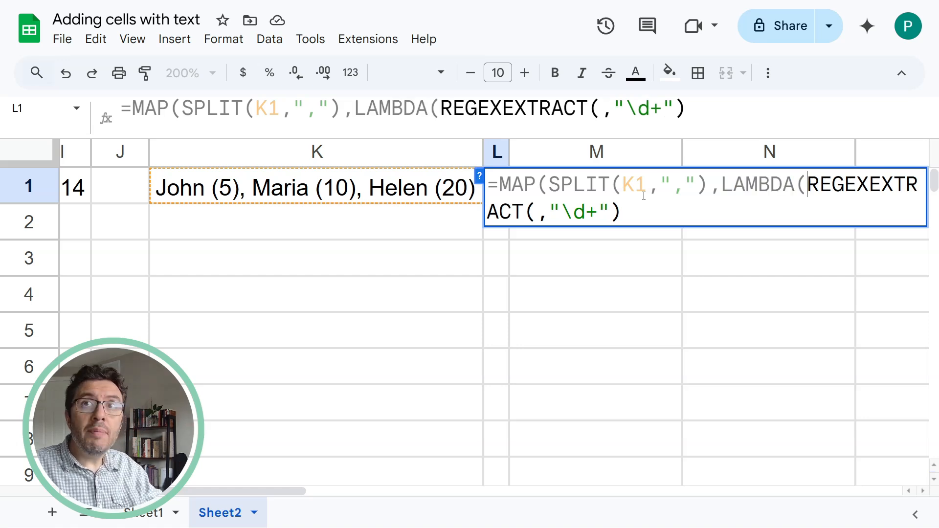
text(txt)
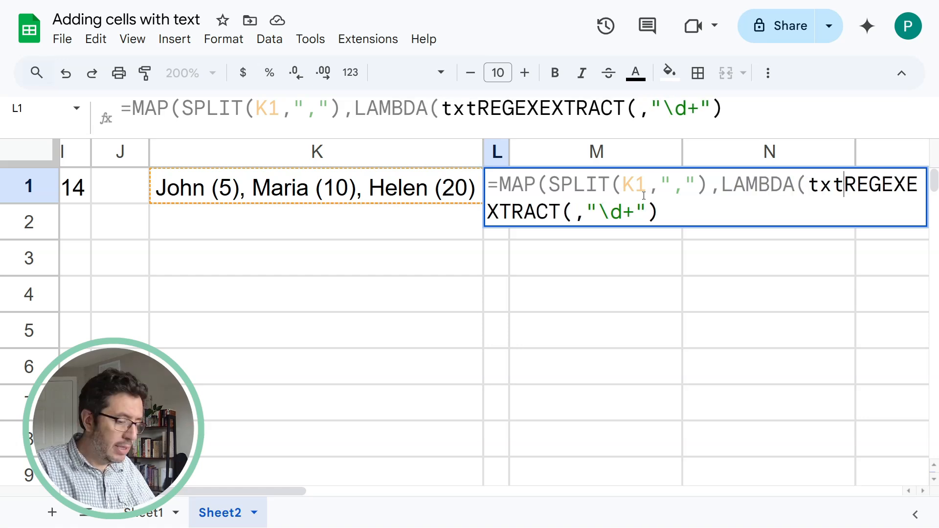
text(,)
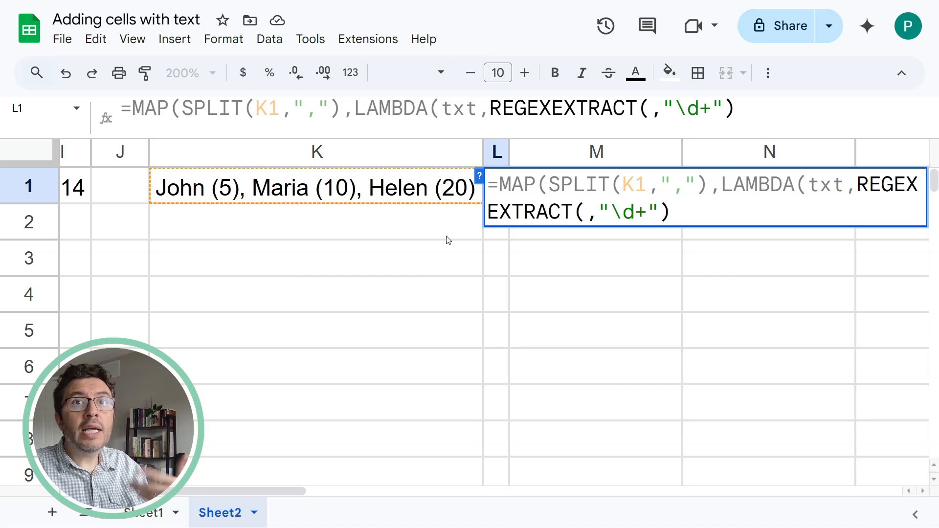
Use txt as the text argument of REGEXEXTRACT, close the LAMBDA and MAP brackets and commit the formula in L1.
click(585, 212)
text(TXT)
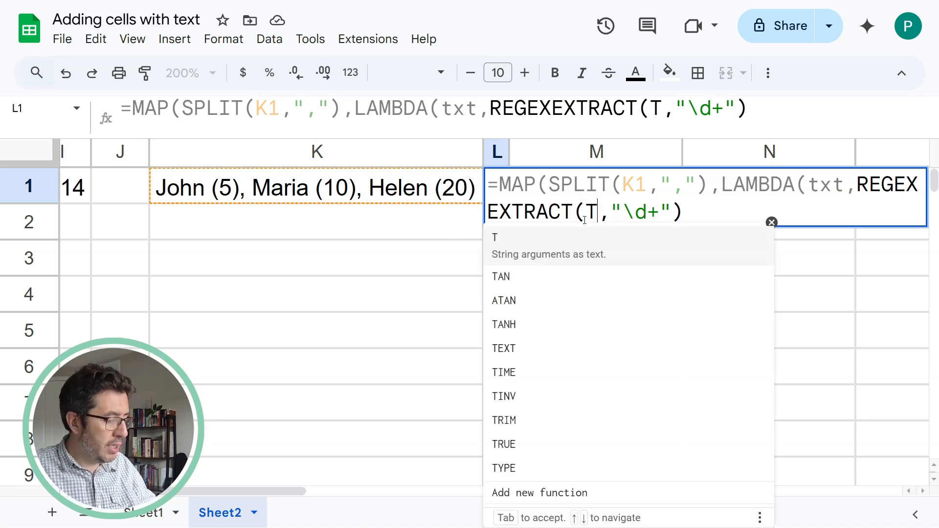
key(BackSpace)
key(BackSpace)
key(BackSpace)
text(txt)
click(726, 205)
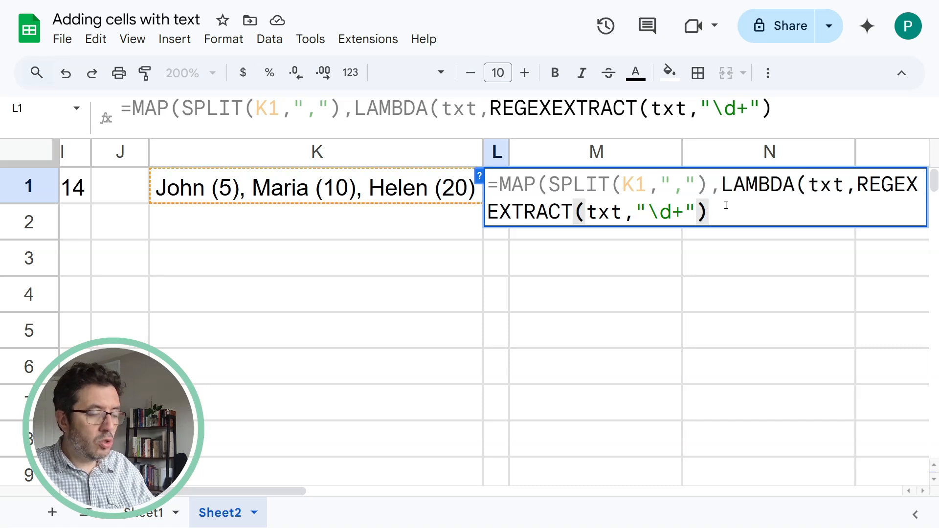
text())
key(Return)
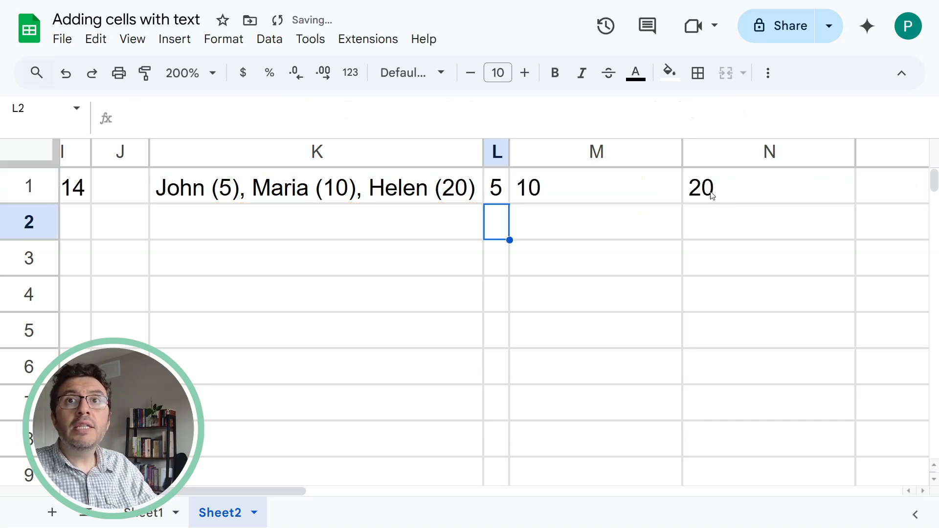
Wrap the whole MAP formula in L1 in a SUM function and commit it.
click(496, 188)
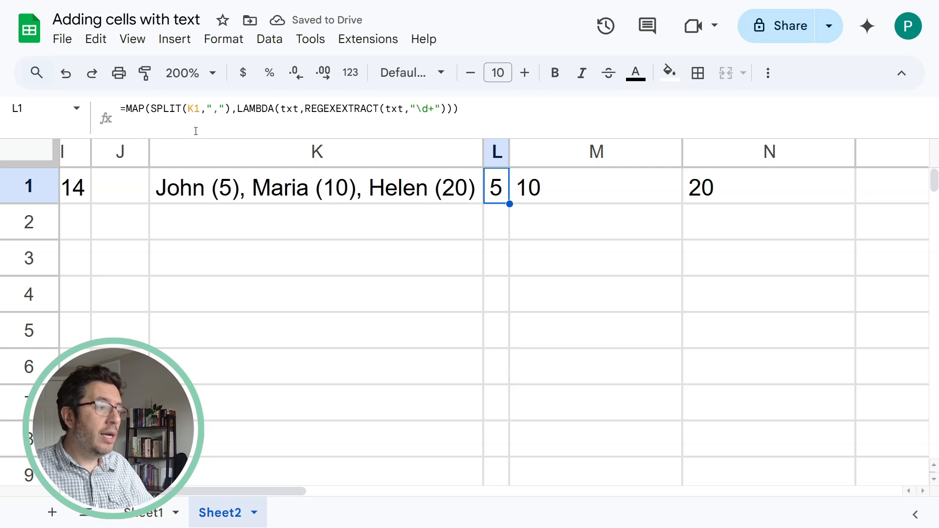
key(Return)
click(501, 186)
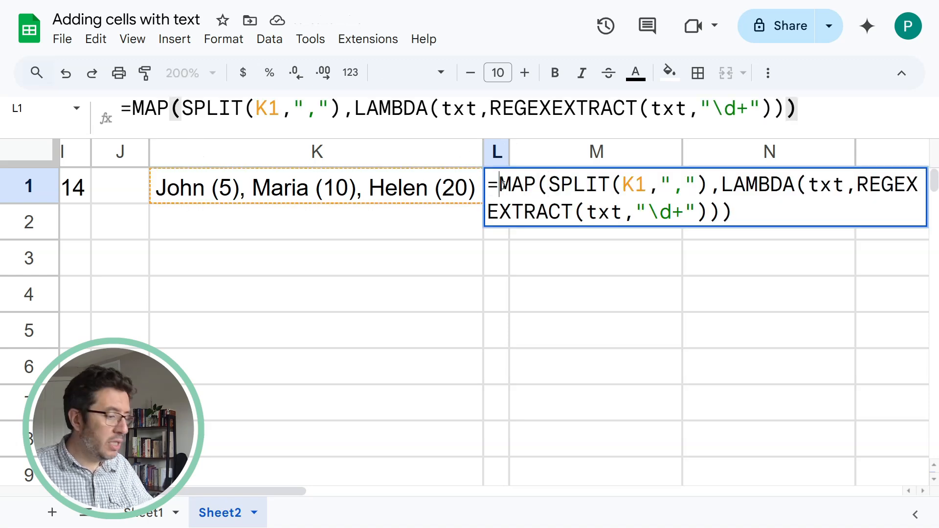
text(s)
key(BackSpace)
text(SUM)
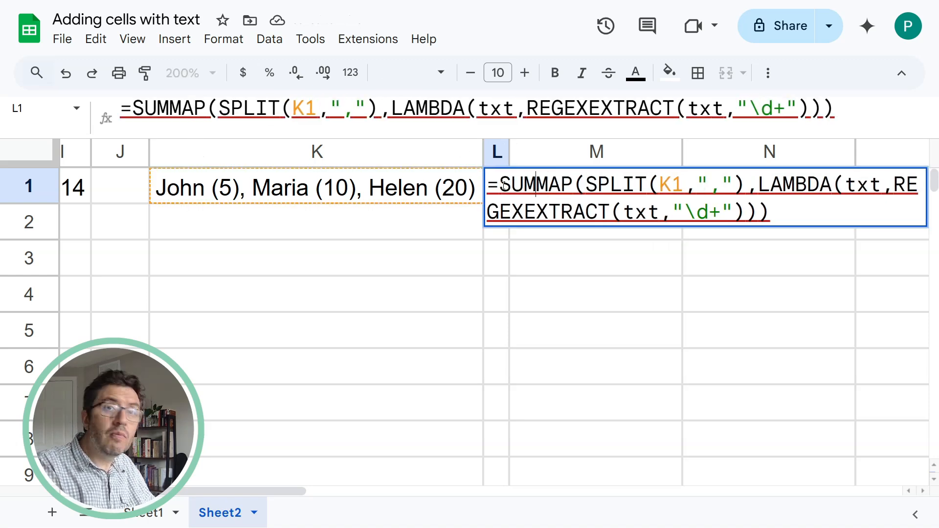
text(()
click(807, 218)
text())
key(Return)
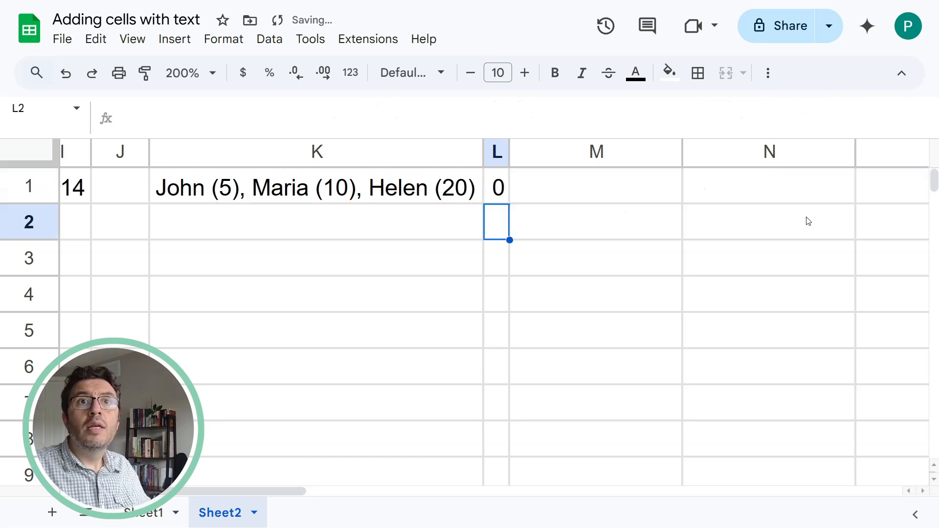
Wrap REGEXEXTRACT inside L1's LAMBDA in a VALUE function, commit the formula and widen column L to fit the total.
click(499, 195)
double_click(500, 194)
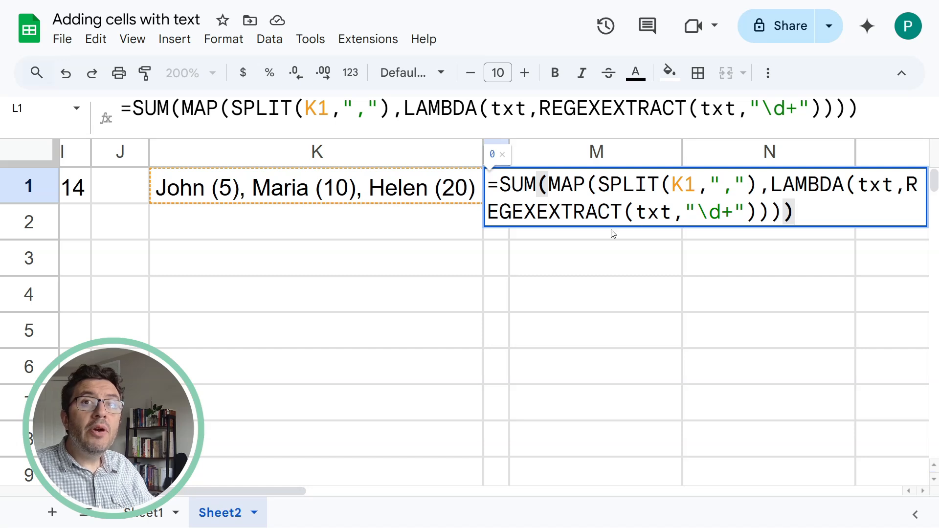
click(903, 184)
text(VALUE)
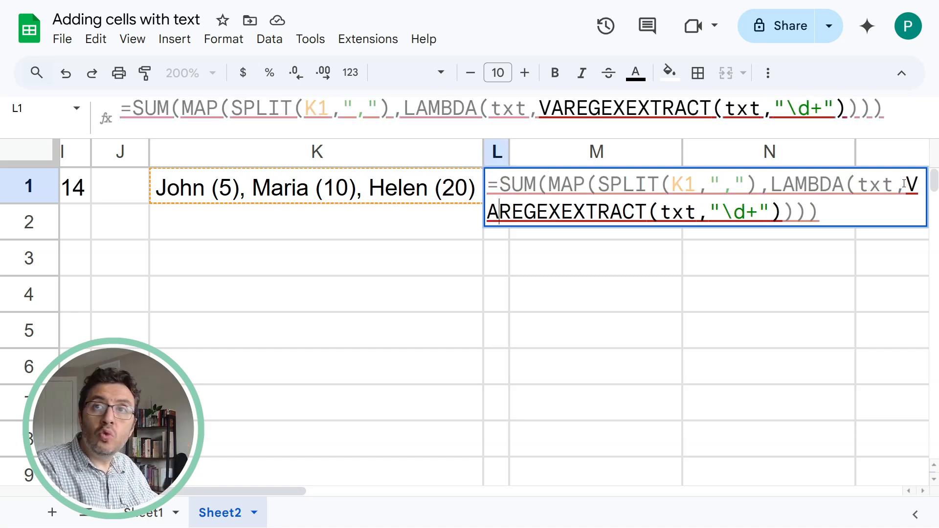
text(()
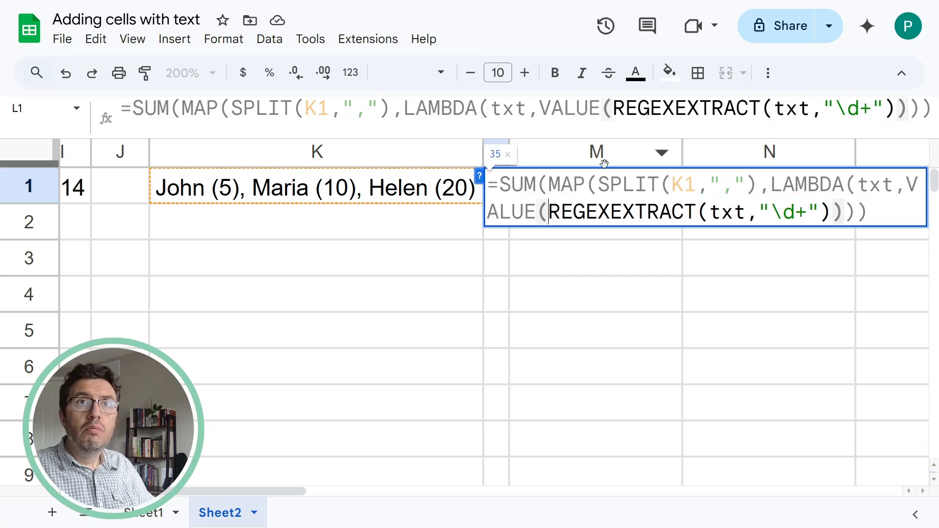
click(830, 212)
text())
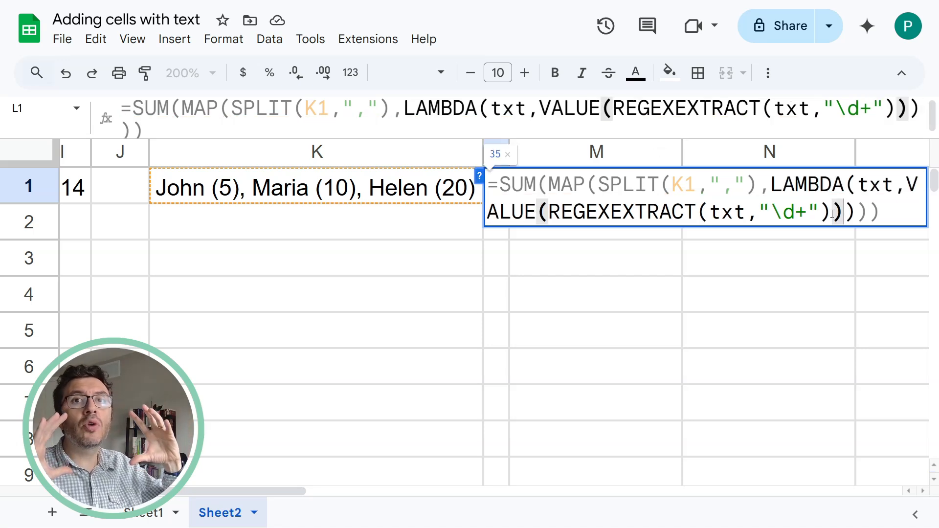
key(Return)
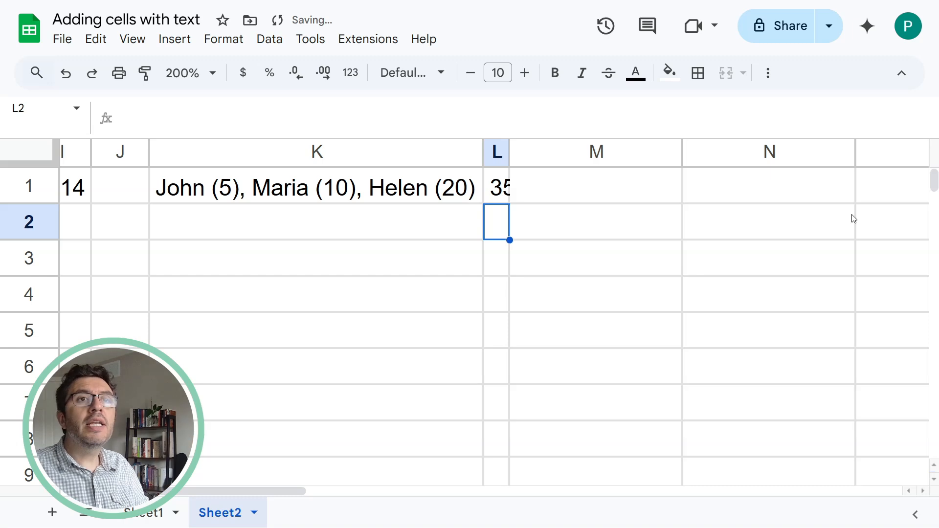
drag(510, 155, 538, 153)
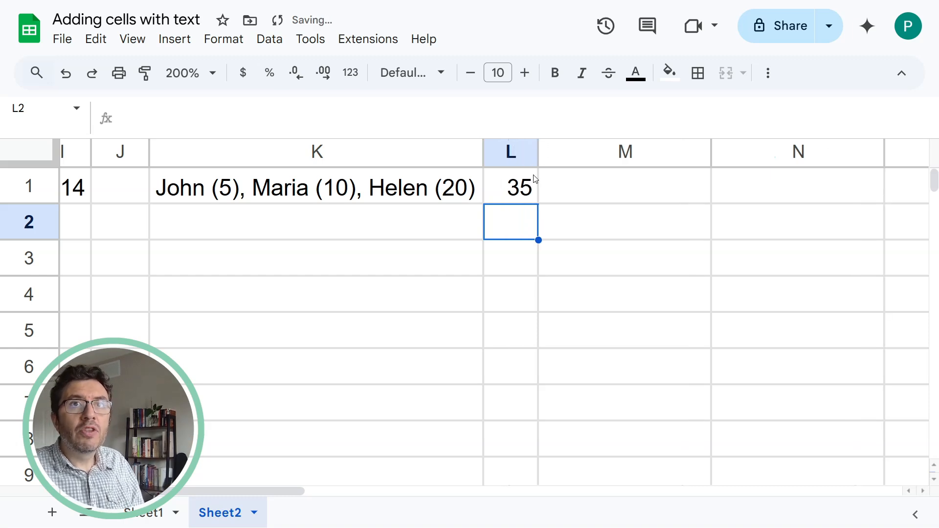
Copy the complete SUM(MAP(SPLIT…)) formula from L1 and leave the cell unmodified.
click(525, 188)
drag(552, 104, 94, 114)
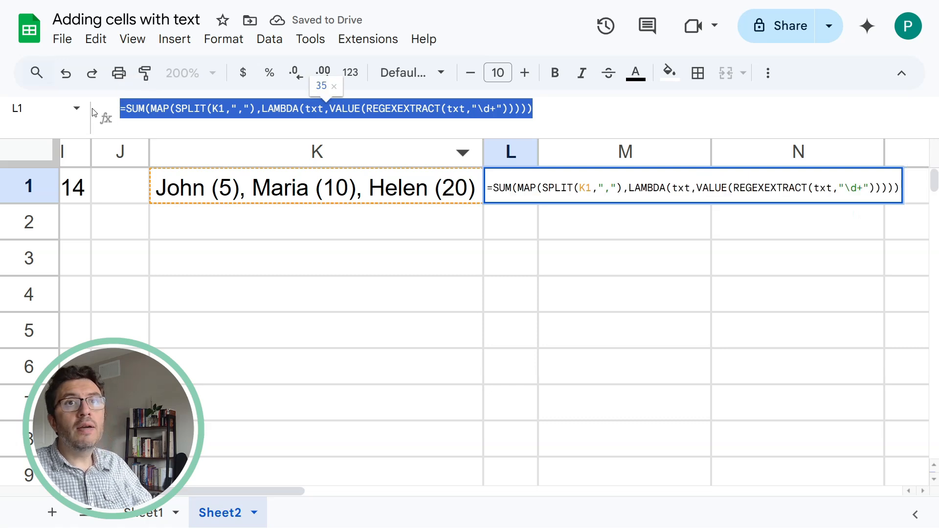
key(Escape)
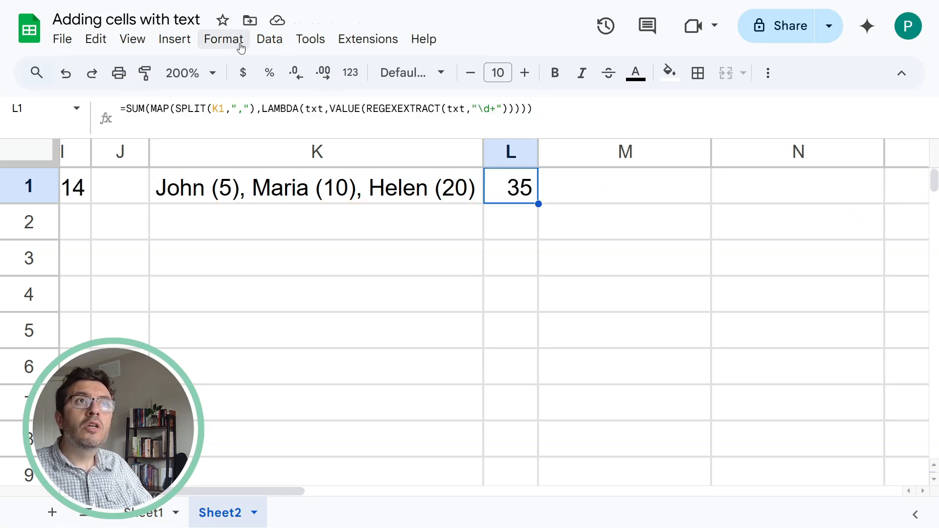
Start a new named function and name it PS_ADDING_VALUES_IN_CELL.
click(269, 42)
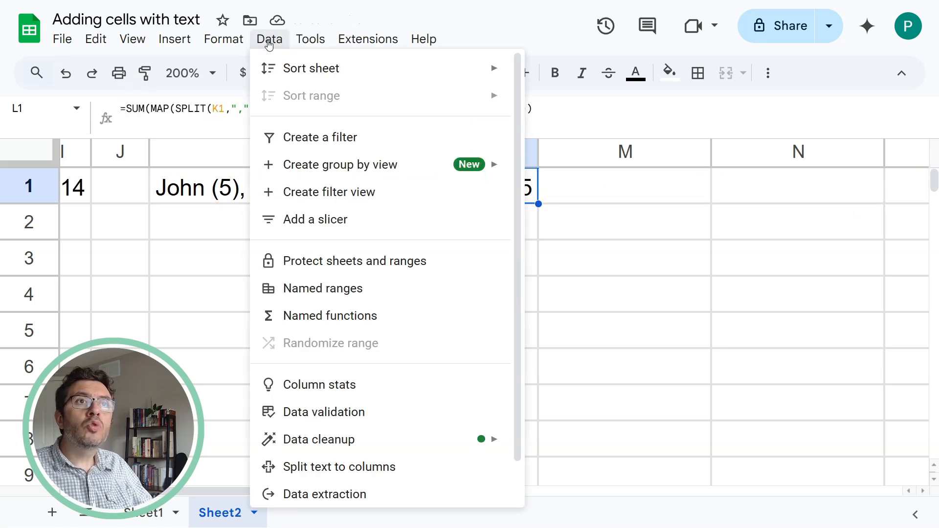
click(371, 317)
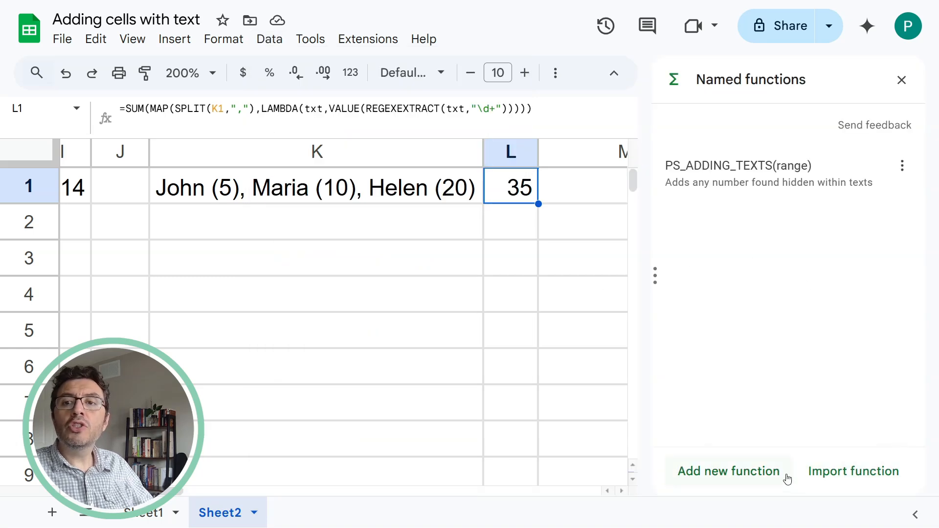
click(766, 473)
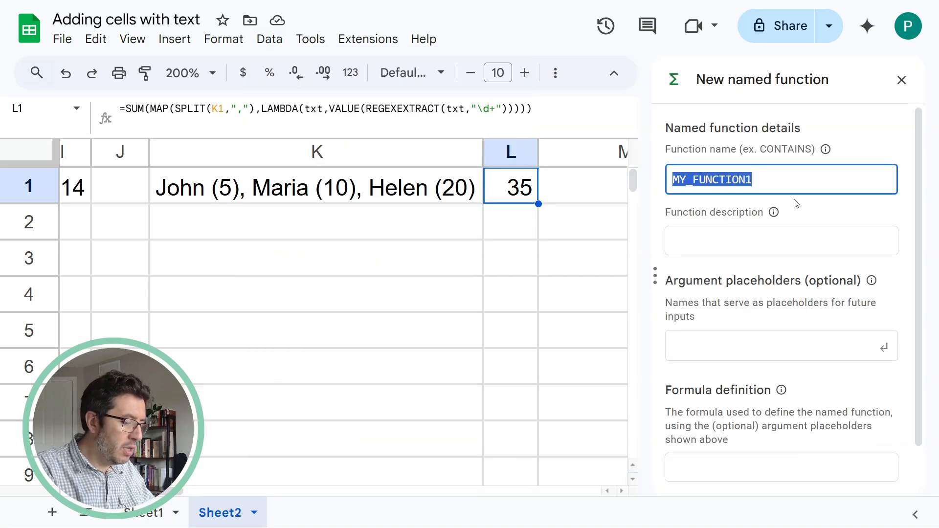
text(PS_A)
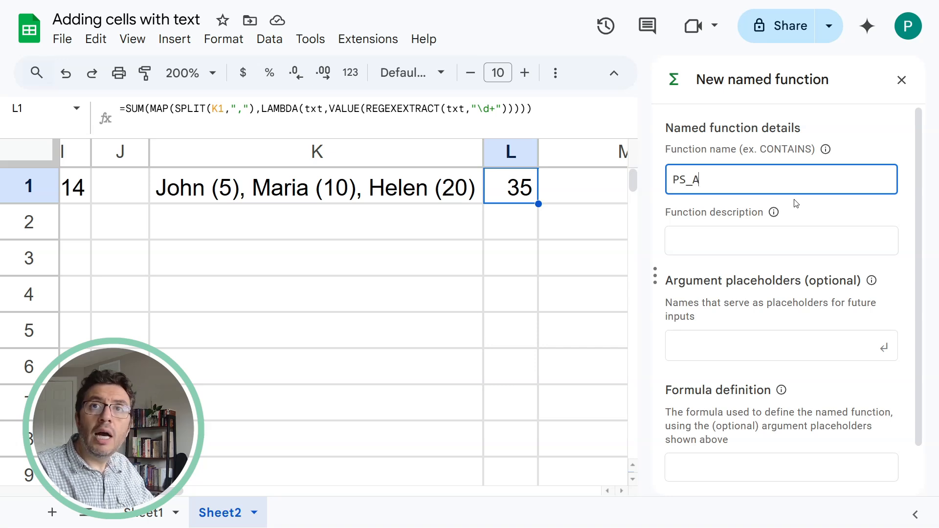
text(DDING_)
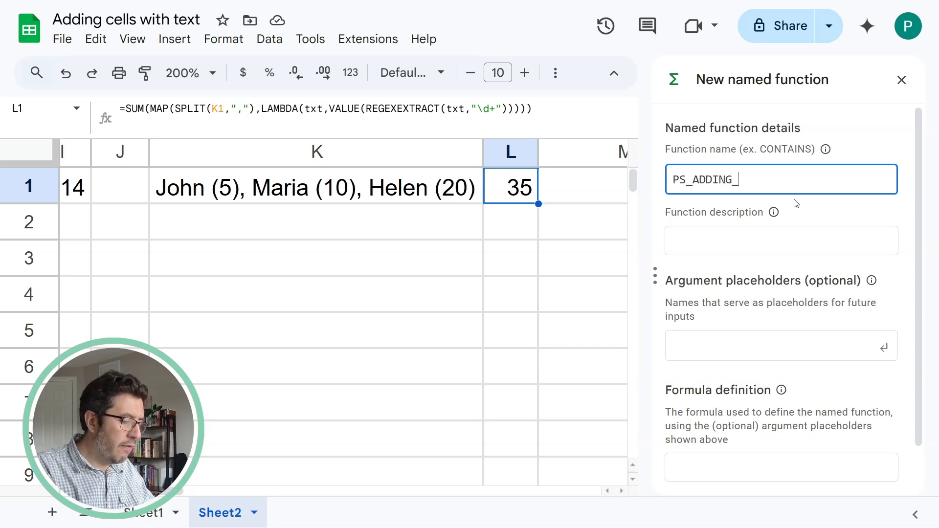
text(VALUES_I)
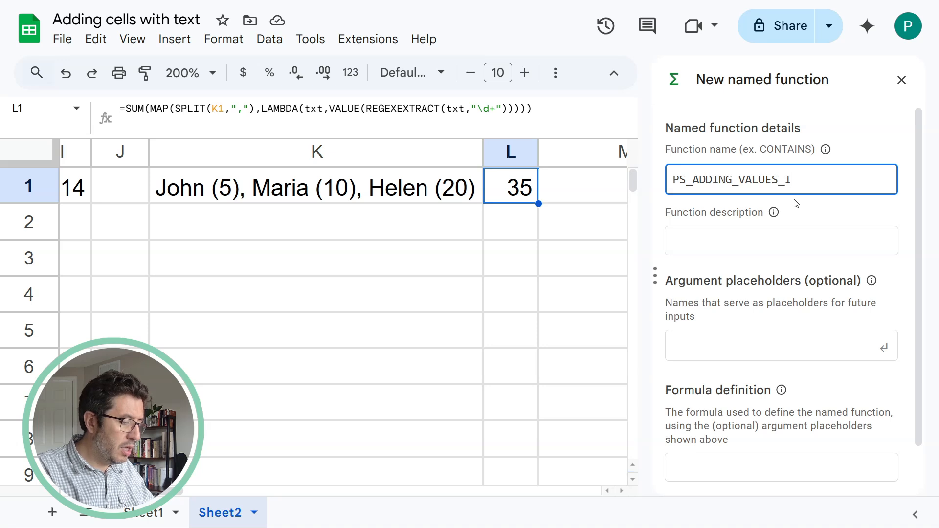
text(N_CELL)
Describe the function as "Adds the values in a comma separated list inside a cell".
click(808, 245)
text(Adds)
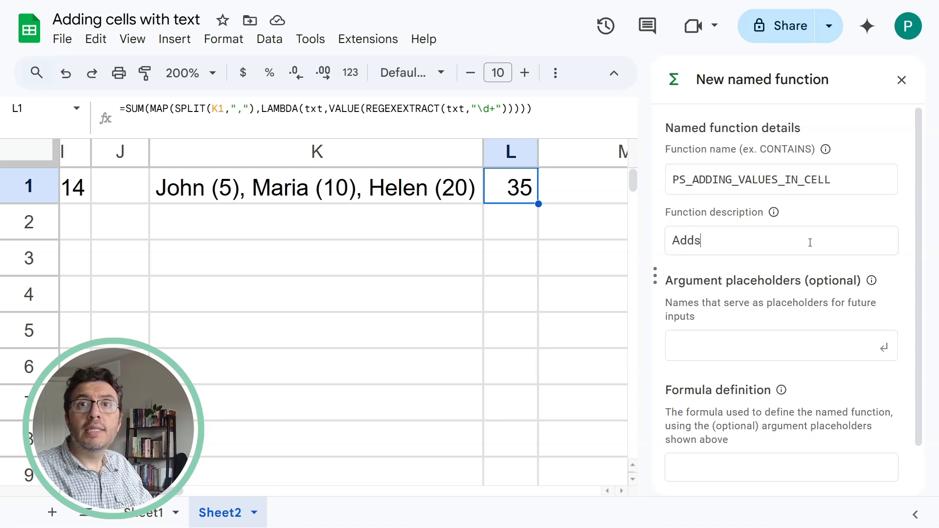
text( the values in a comma separat)
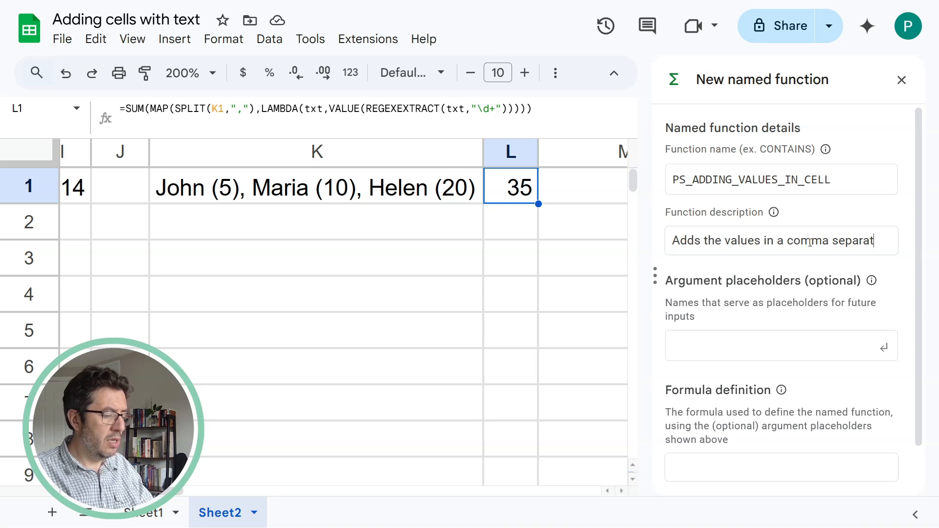
text(ed list inside a cell)
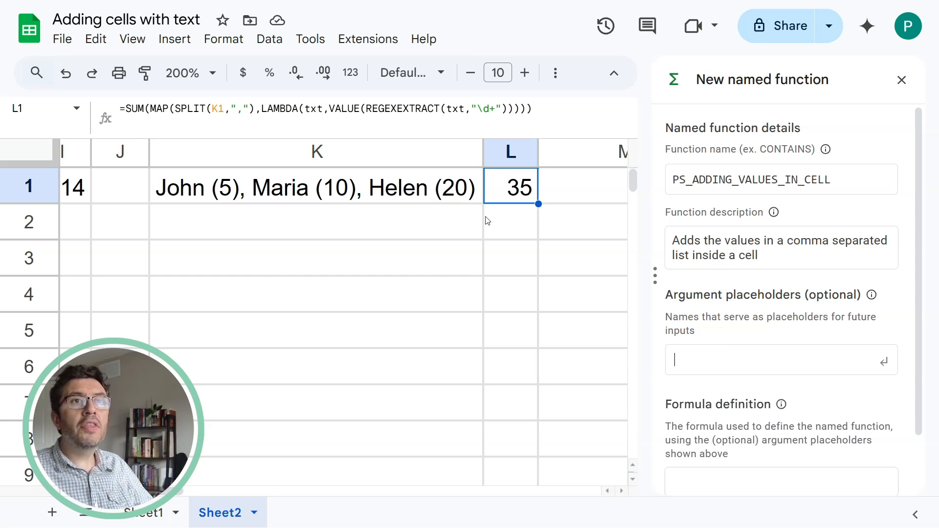
Add an argument placeholder called cell to the named function.
click(760, 362)
text(cell)
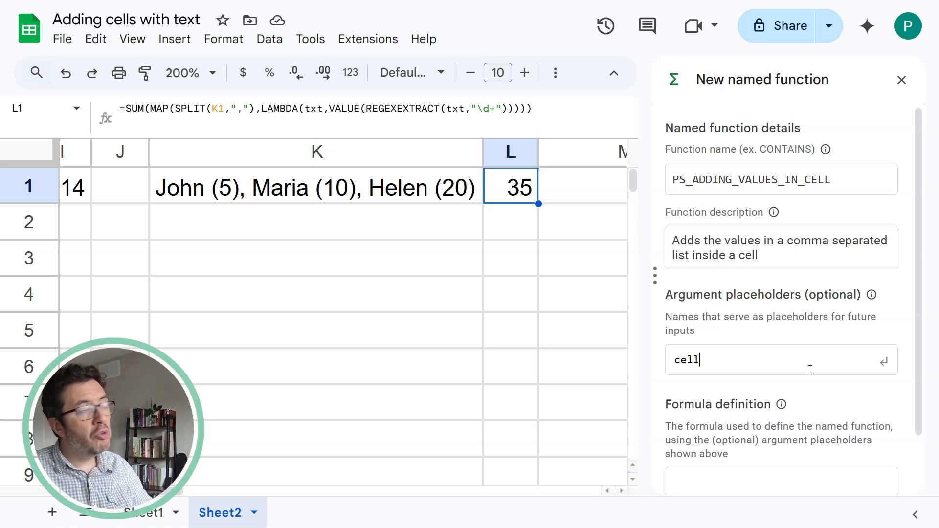
scroll(824, 369, down, 2)
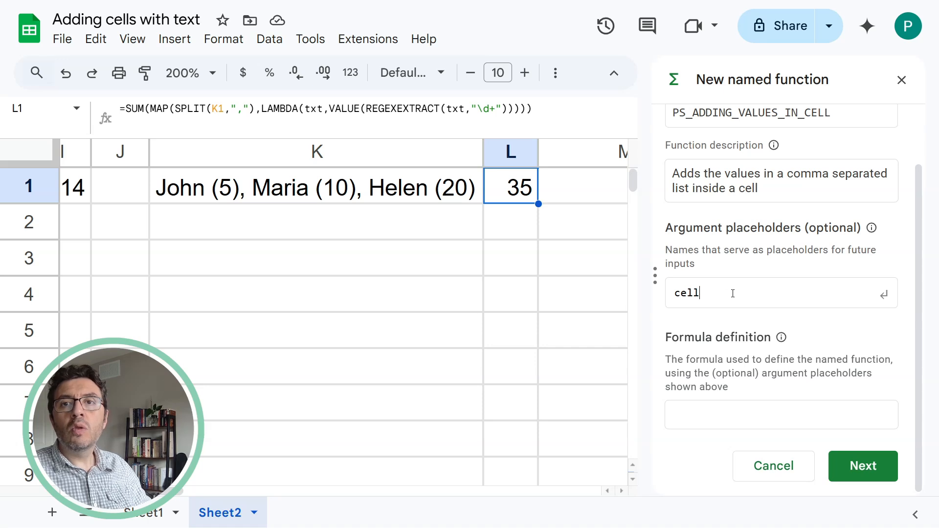
click(759, 415)
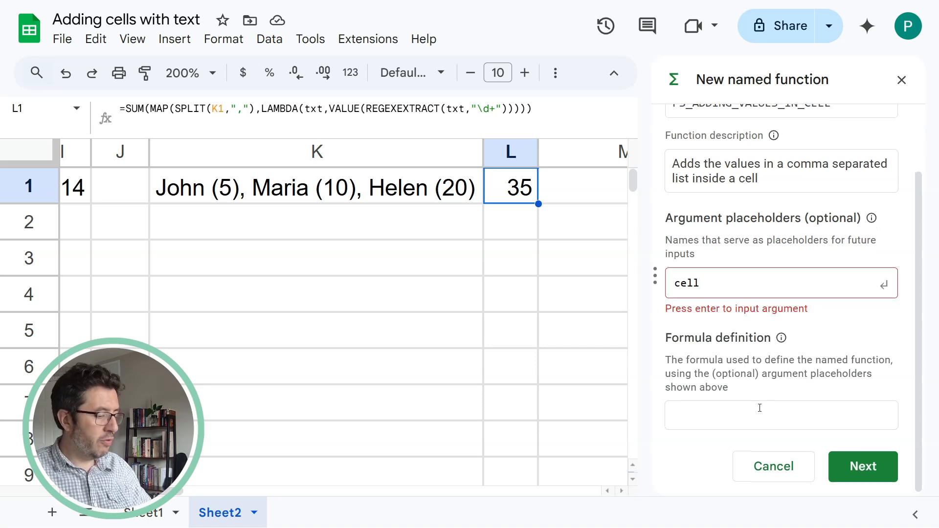
click(883, 283)
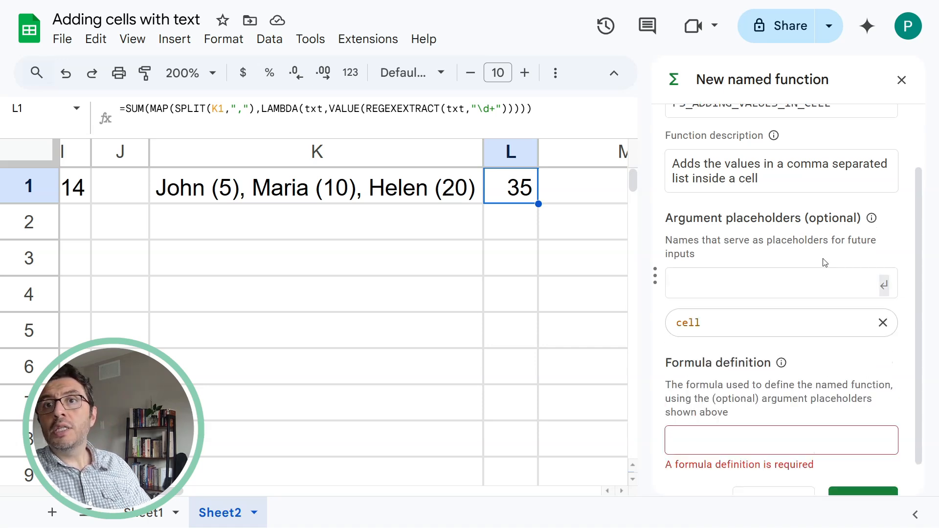
Paste the copied L1 formula as the formula definition, replace K1 with cell, and continue to the additional details.
click(783, 405)
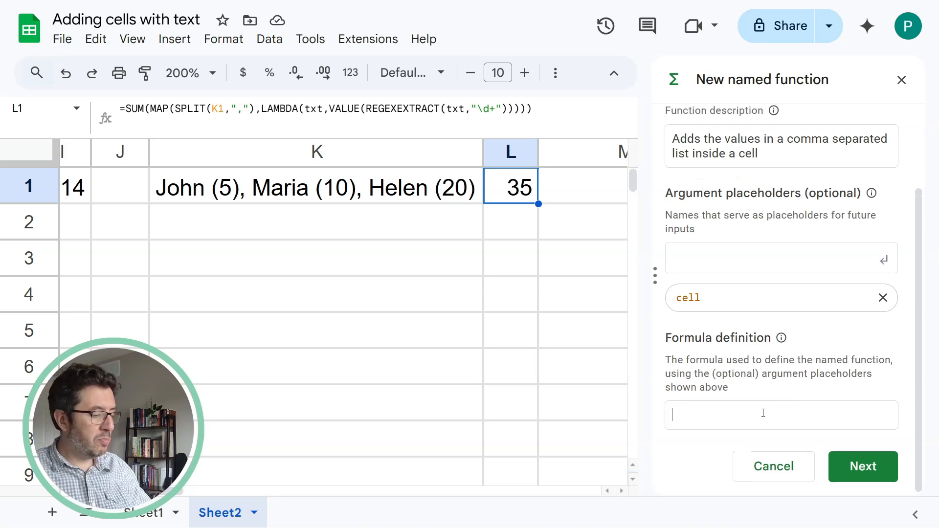
text(=SUM(MAP(SPLIT(K1,","),LAMBDA(txt,VALUE(REGEXEXTRACT(txt,"\d+"))))))
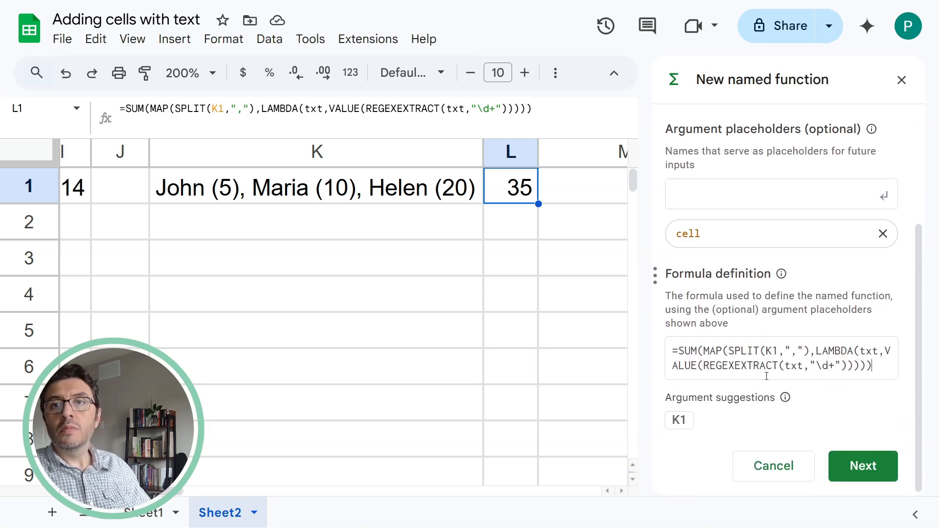
double_click(773, 351)
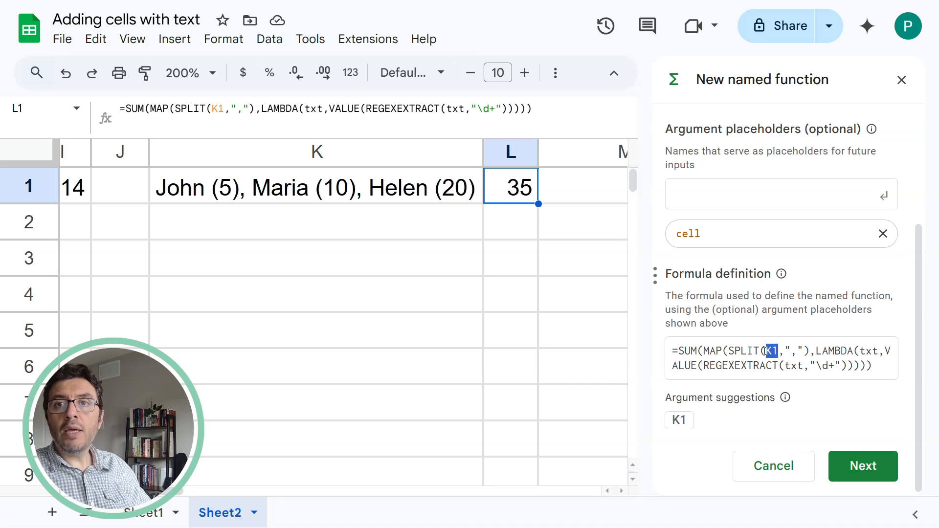
text(cell)
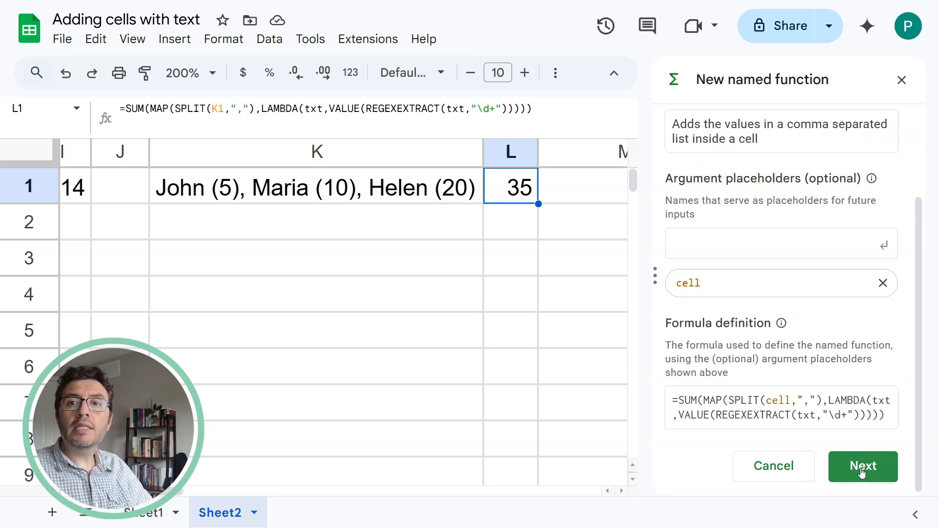
click(862, 467)
Describe the cell argument as "Cell with a comma separated list with values", give A1 as its example, and create the function.
click(759, 352)
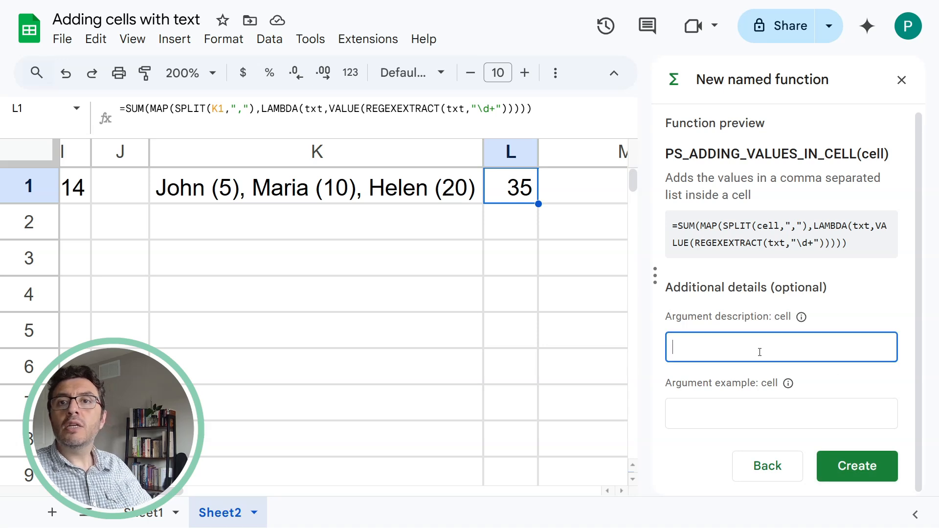
text(Cell with a com)
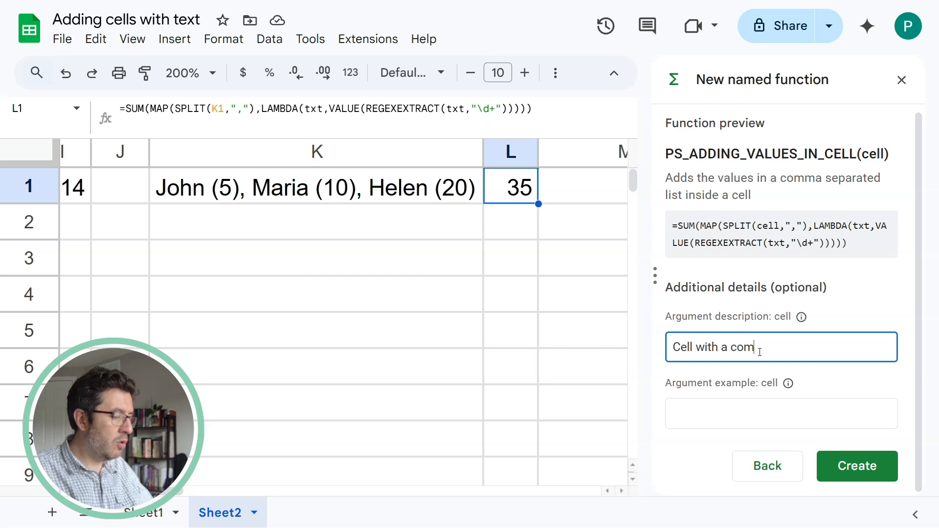
text(ma separated)
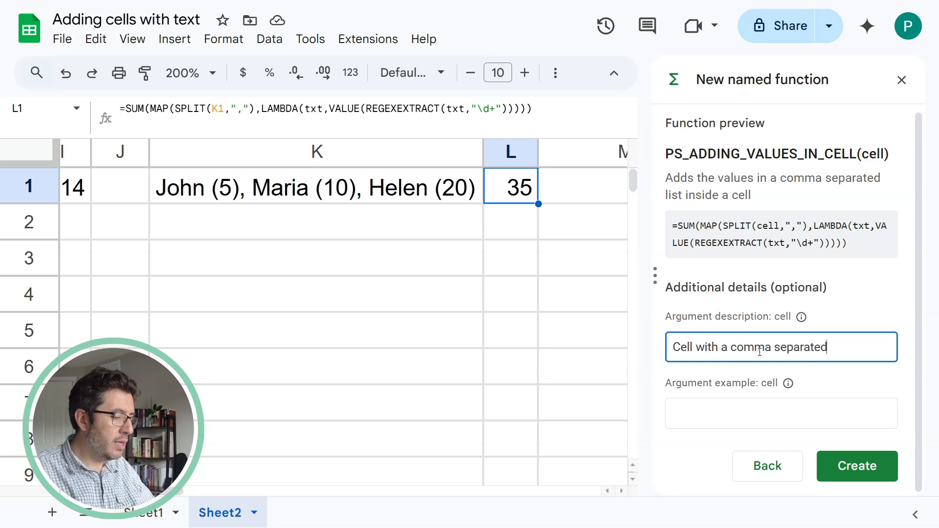
text( list with values)
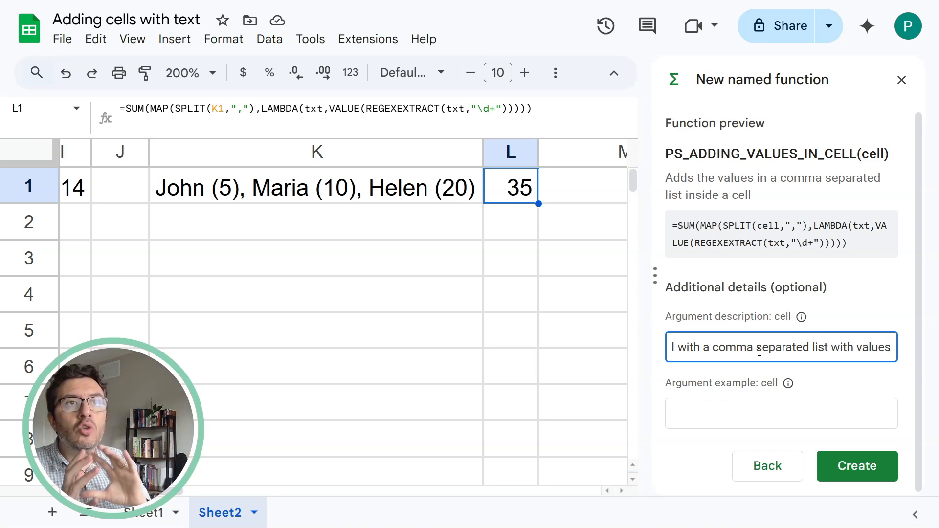
click(812, 410)
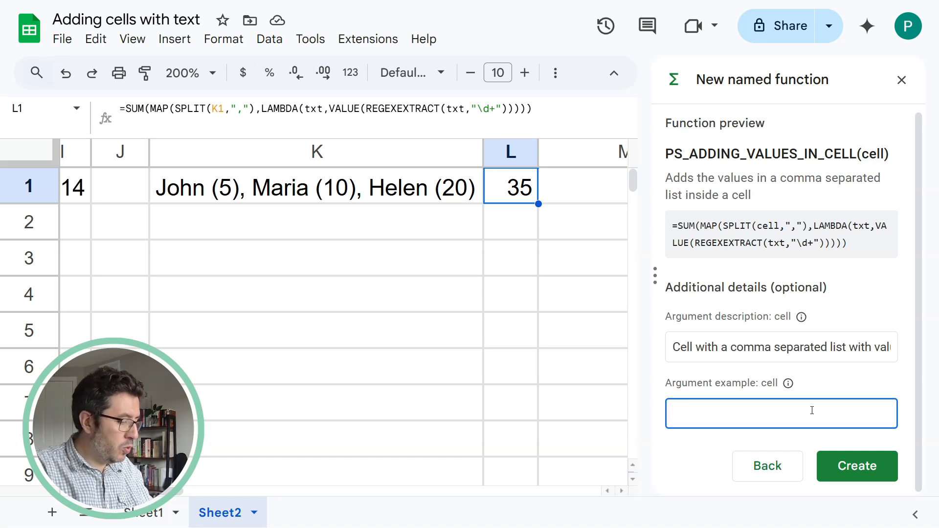
text(A1)
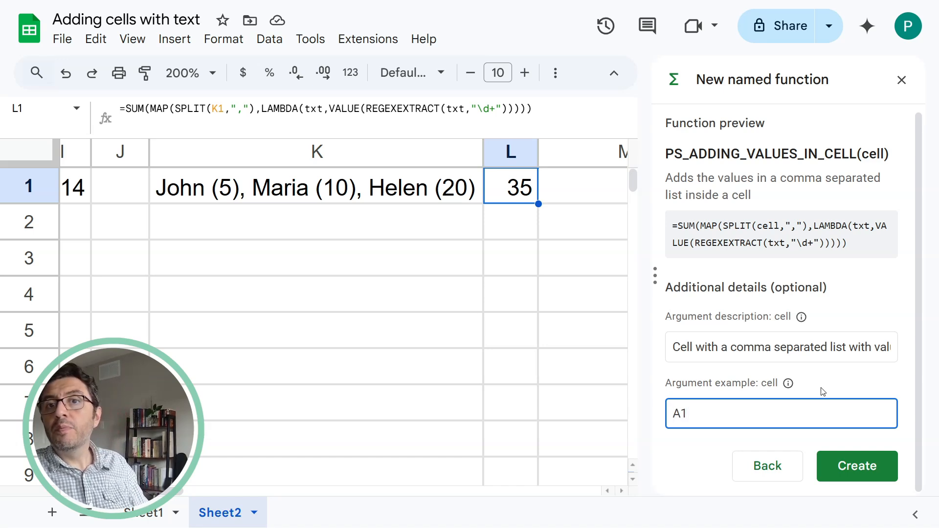
click(863, 466)
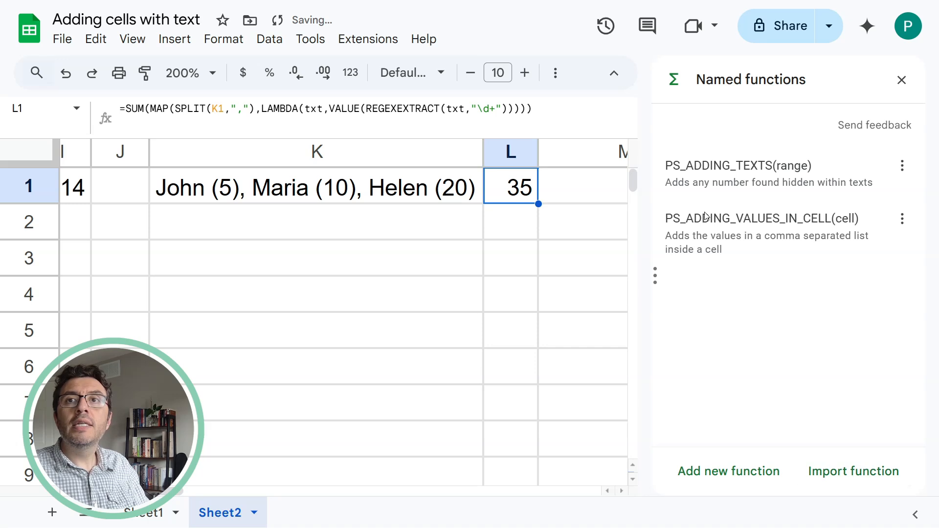
Close the named functions list and enter =PS_ADDING_VALUES_IN_CELL(K1) in M1.
click(566, 223)
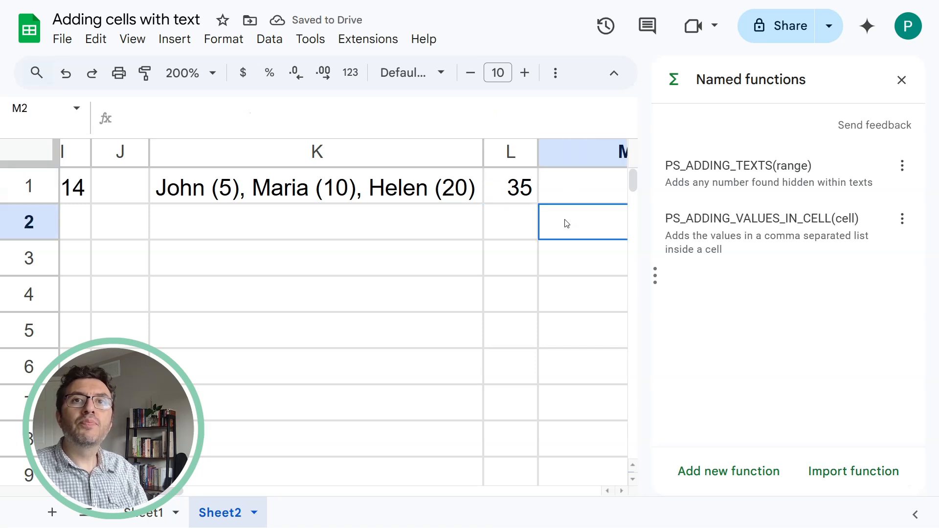
click(901, 79)
click(562, 185)
text(=PS)
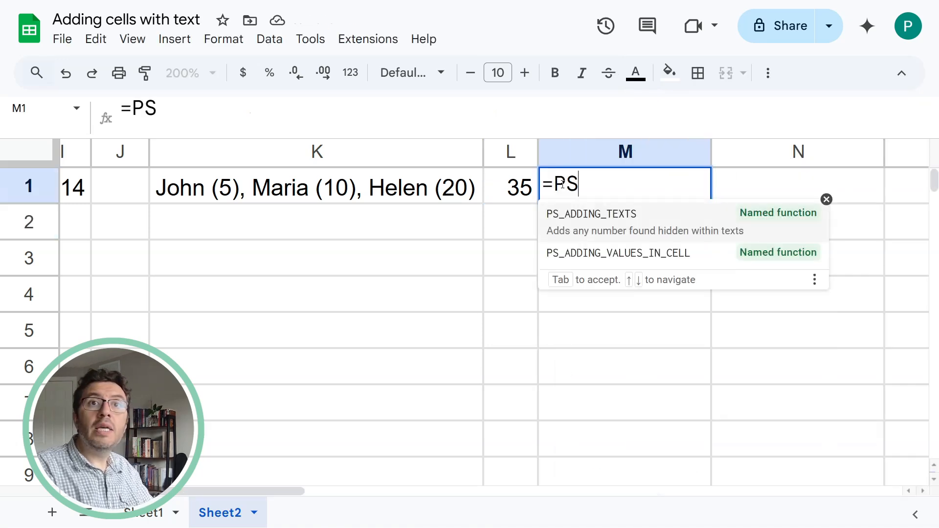
click(637, 251)
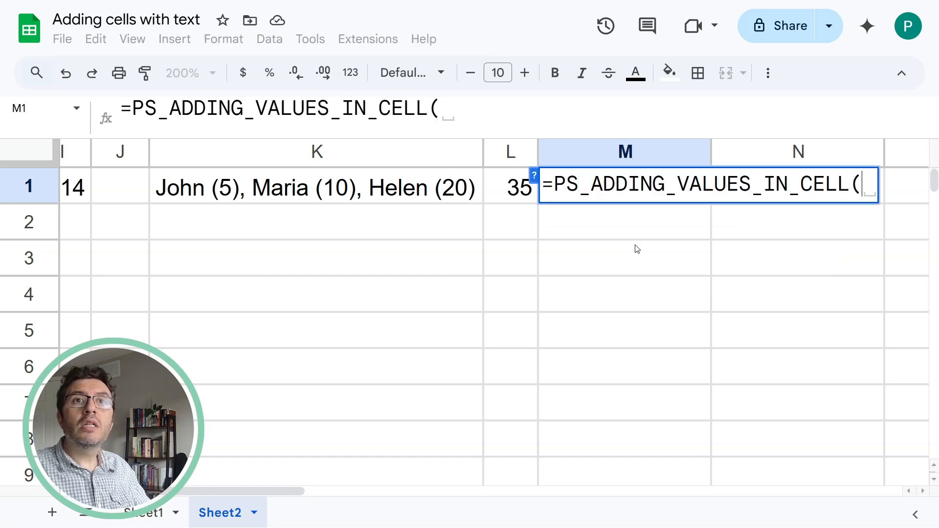
click(405, 189)
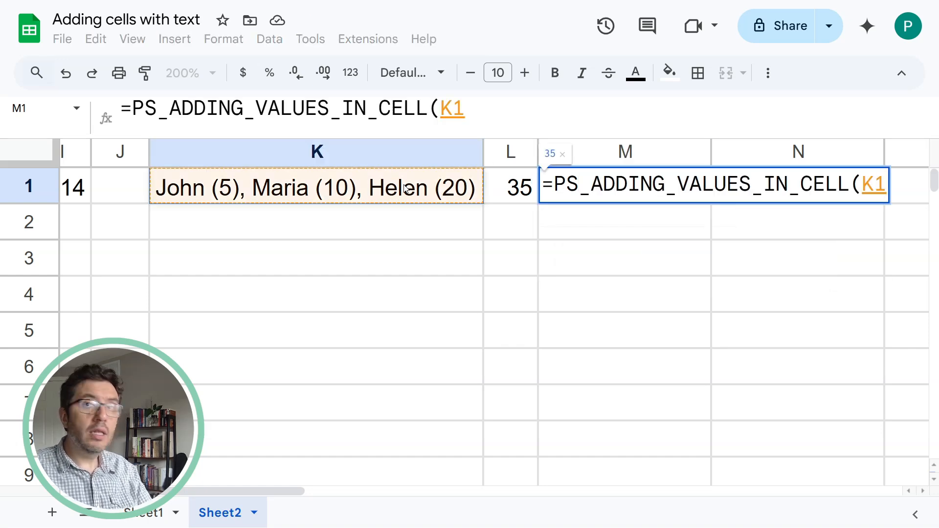
key(Return)
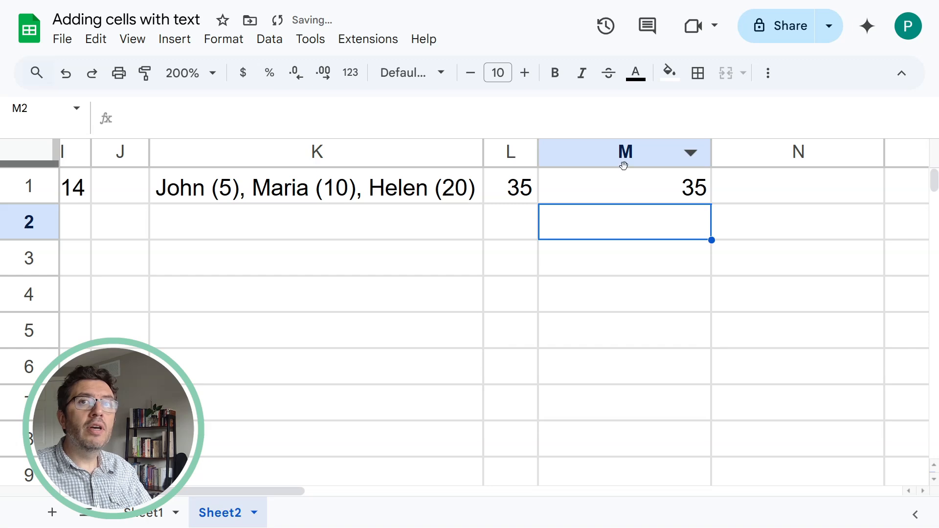
click(638, 186)
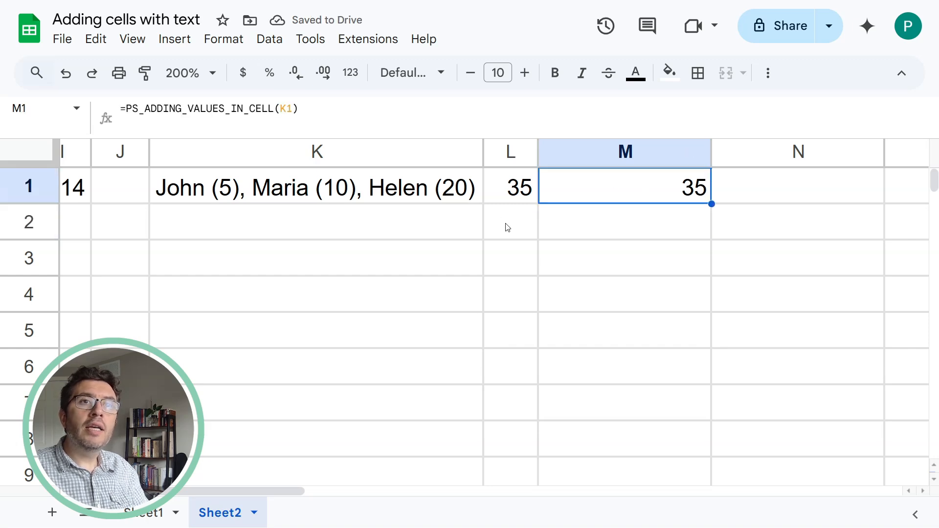
Fill K2 with the same comma-separated list as K1 and change the first person's value to 54.
click(411, 222)
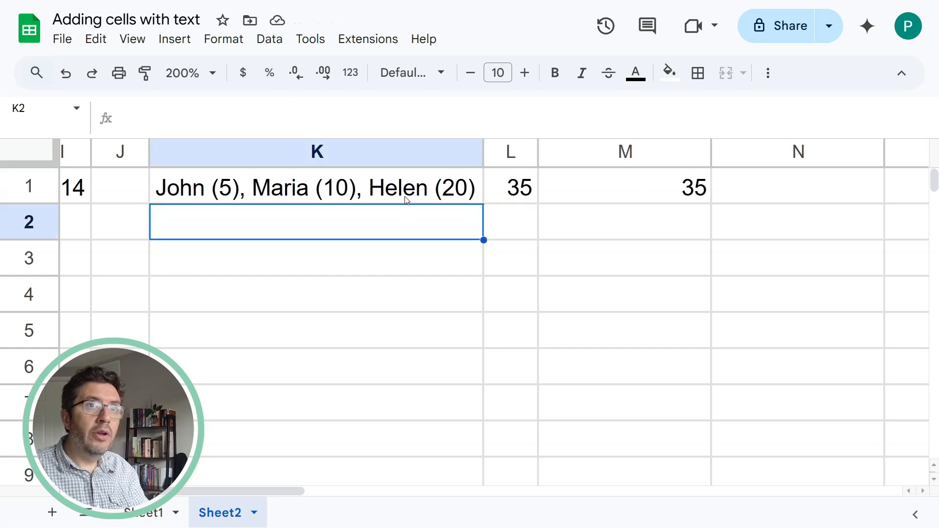
text(John (5), Maria (10), Helen (20))
double_click(221, 223)
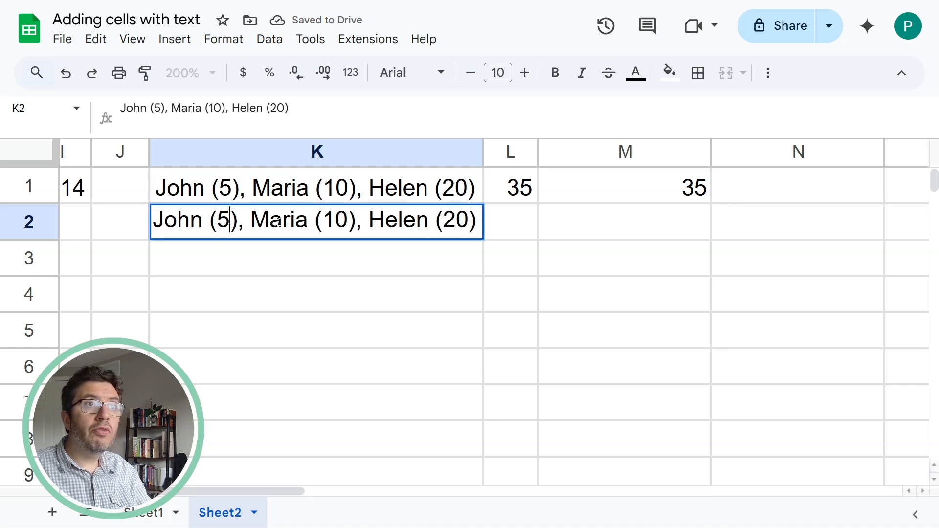
text(4)
Replace the second and third people's names in the K2 list and set their values to 2 and 200.
drag(321, 222, 274, 223)
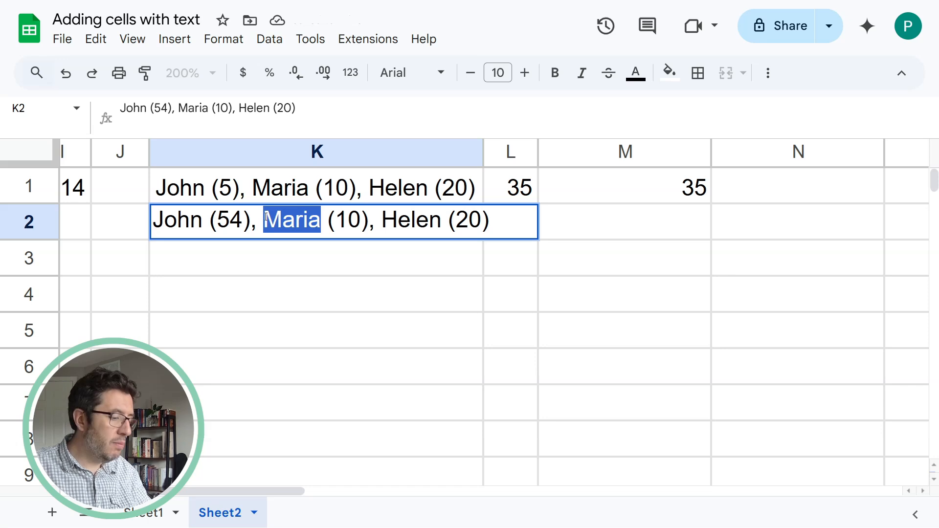
text(Mark)
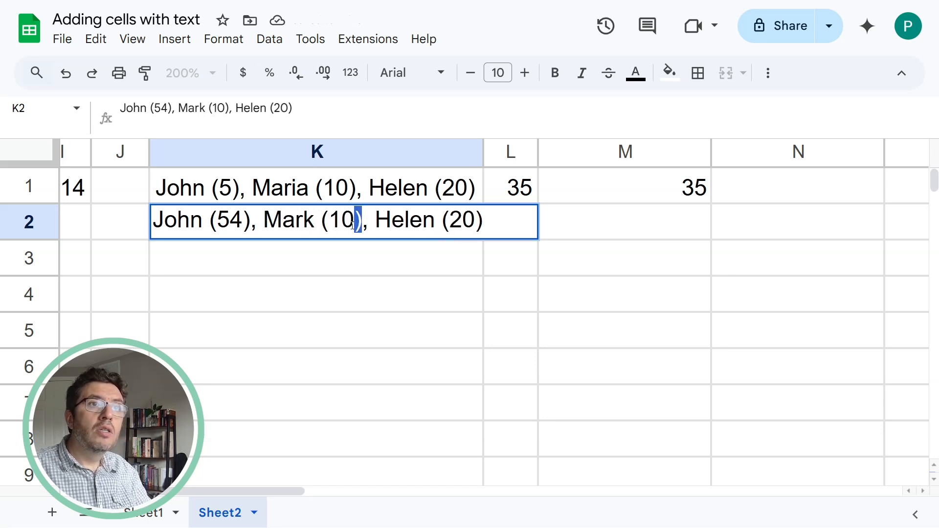
drag(355, 220, 329, 220)
text(2)
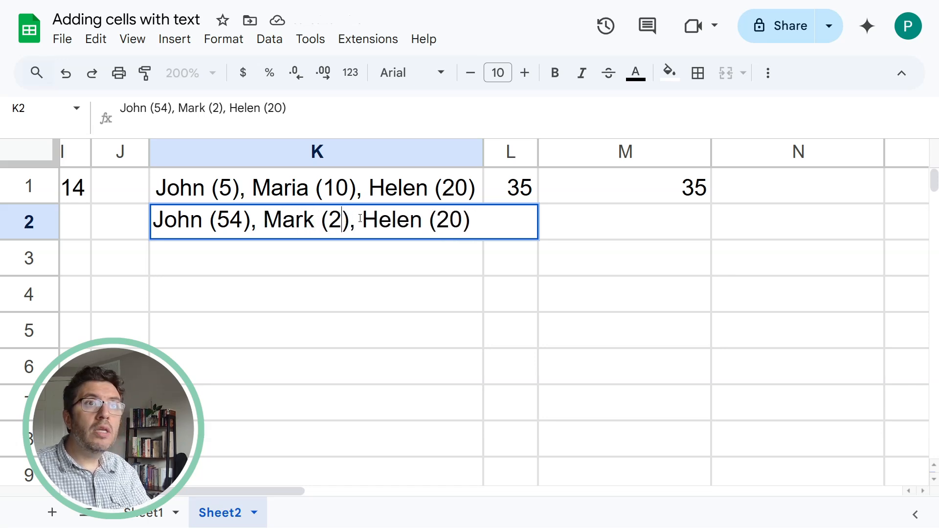
drag(422, 220, 363, 220)
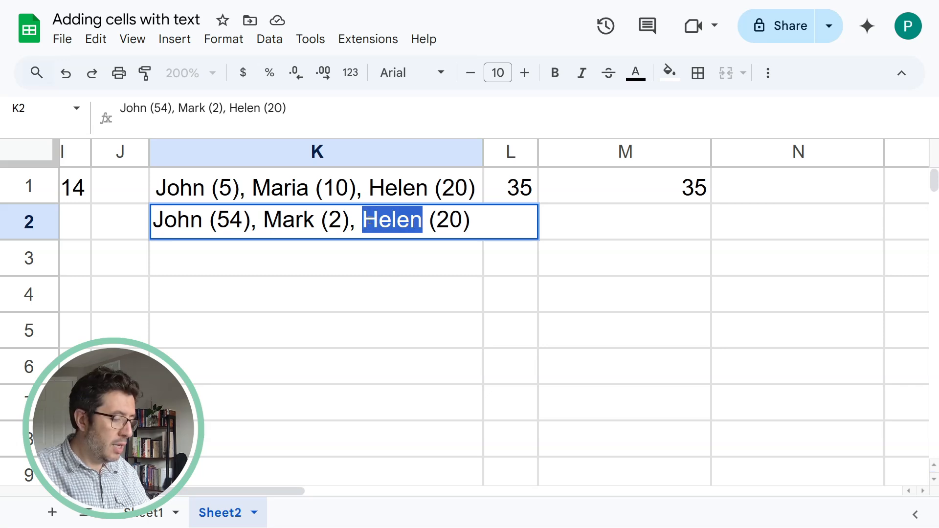
text(Lorne)
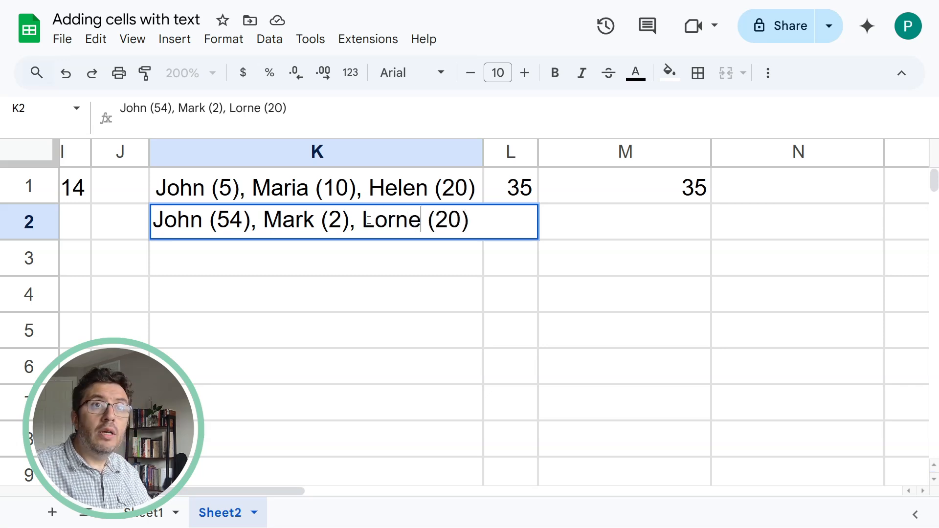
click(465, 220)
text(0)
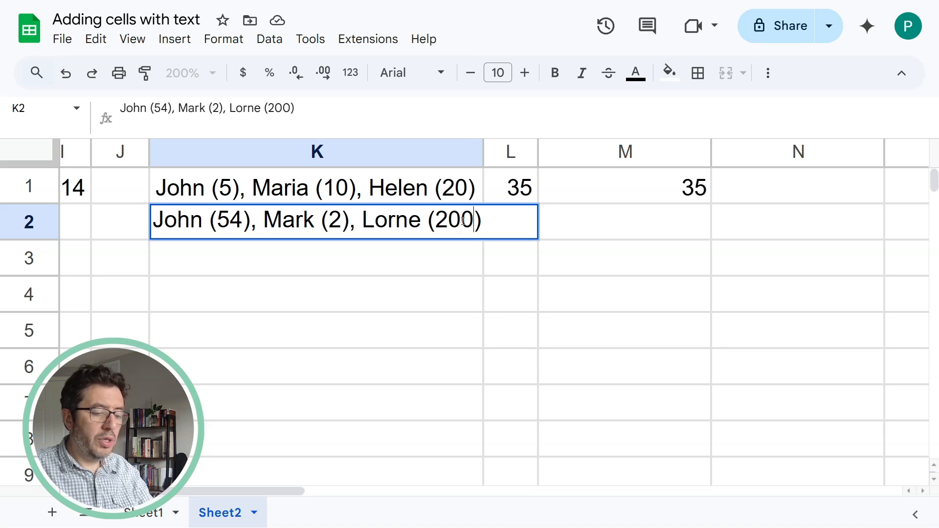
key(Return)
Enter =PS_ADDING_VALUES_IN_CELL(K2) in L2 to sum the values of the new list.
click(533, 220)
text(=PS)
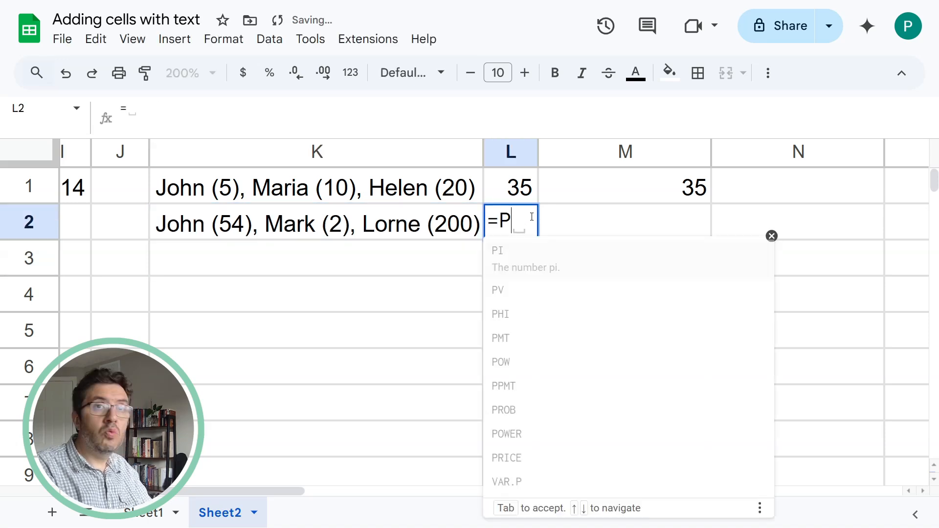
click(566, 290)
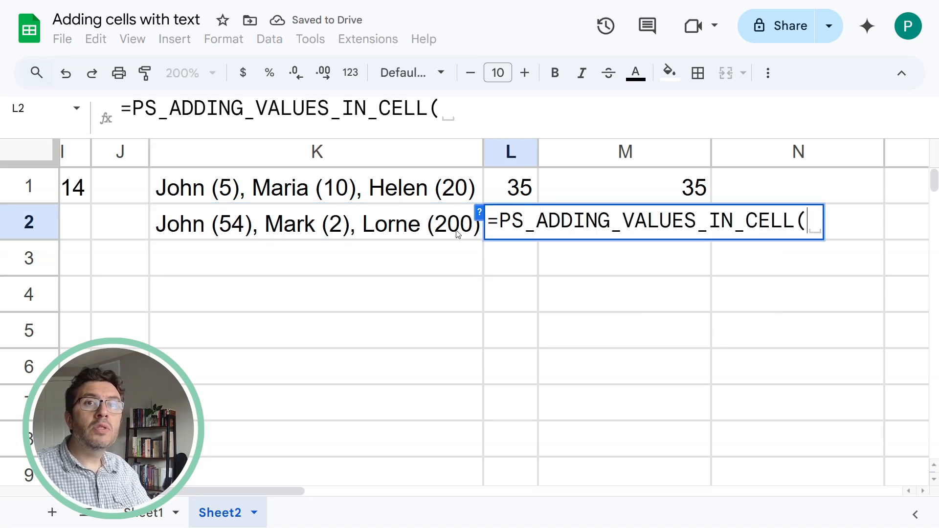
click(445, 228)
key(Return)
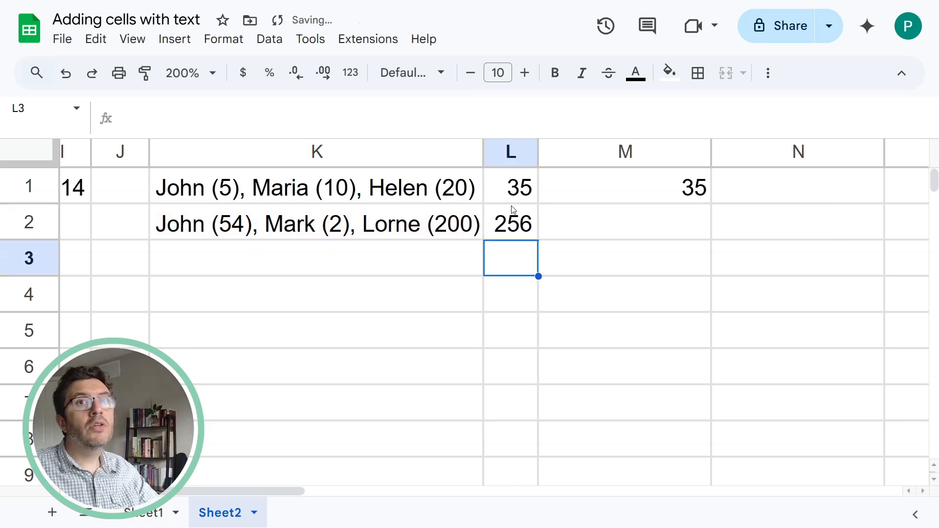
click(522, 223)
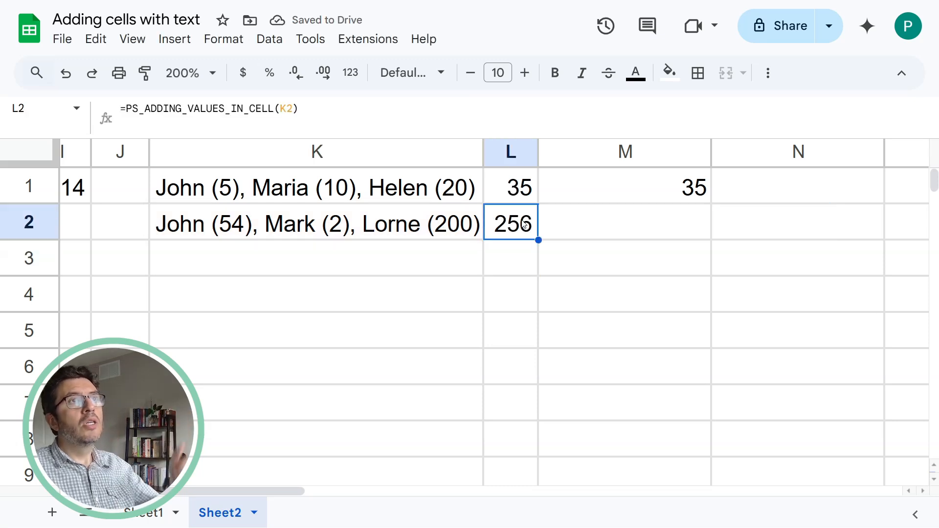